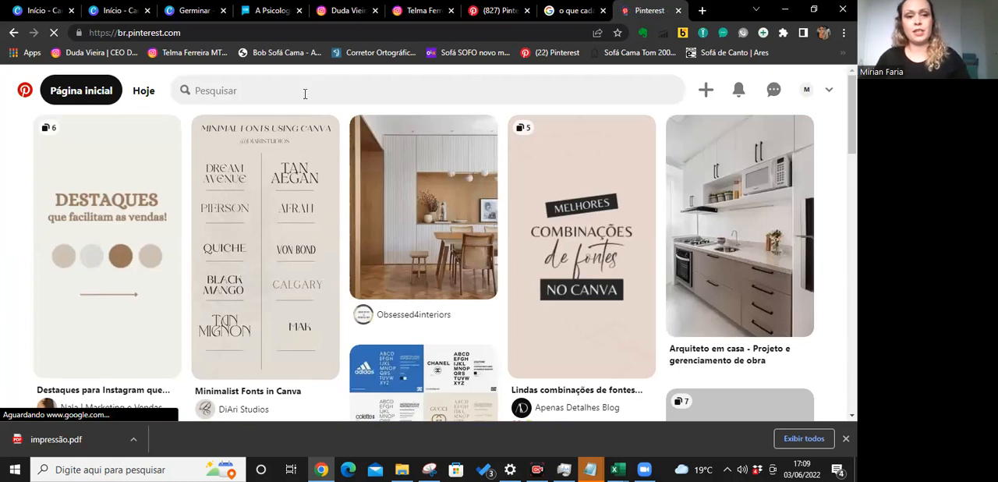
Search Pinterest for "sensual pallet" and choose the suggested query "sensual color pallete".
click(305, 93)
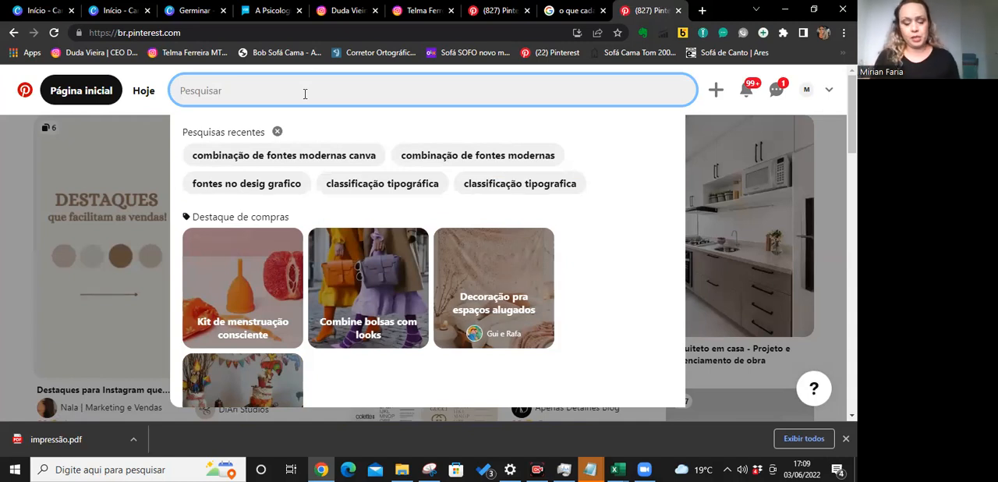
text(m)
key(BackSpace)
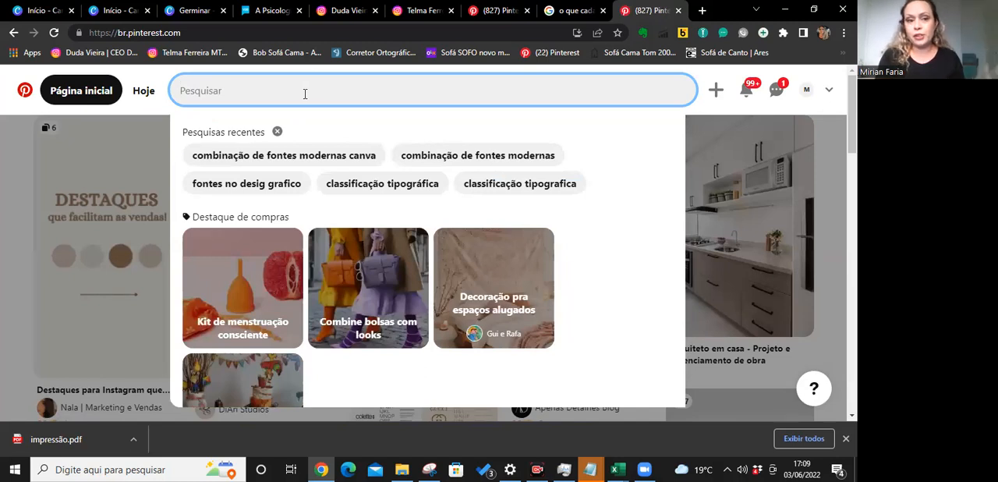
text(pla)
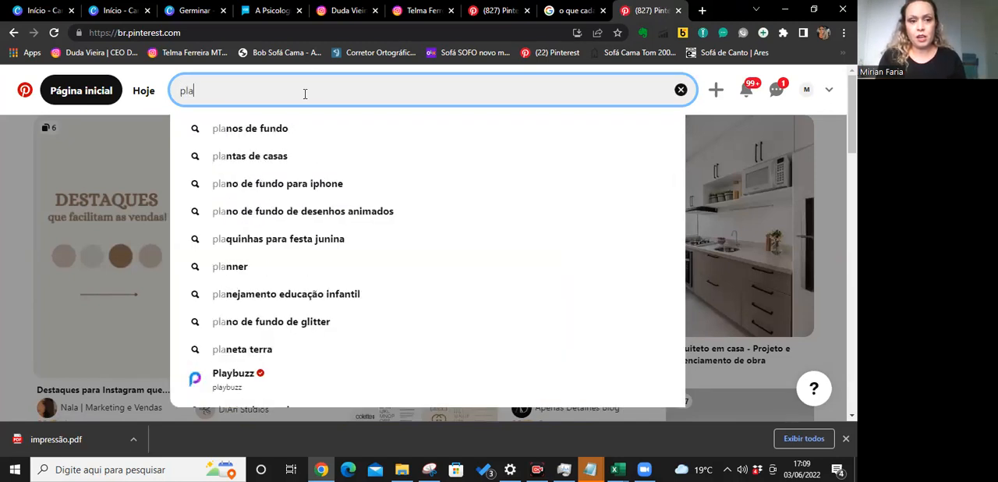
key(BackSpace)
key(BackSpace)
key(BackSpace)
text(sensual)
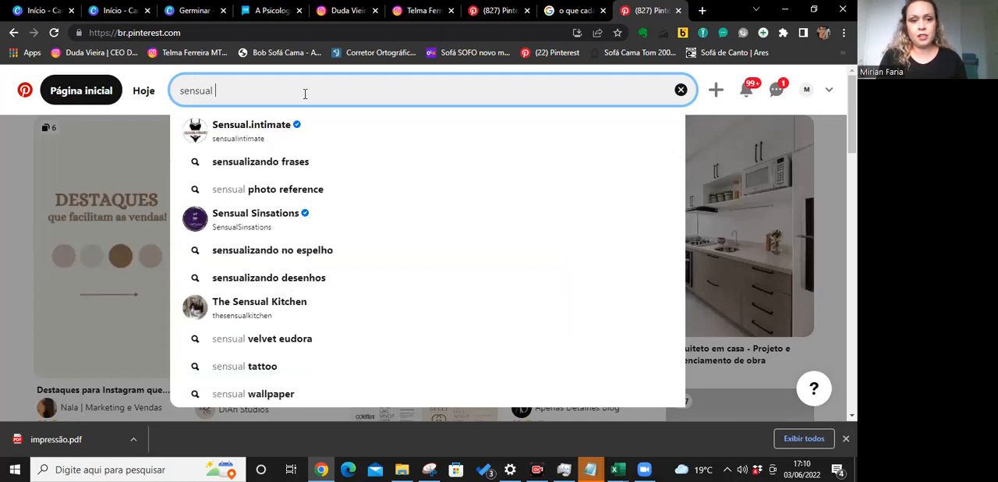
text( pallet)
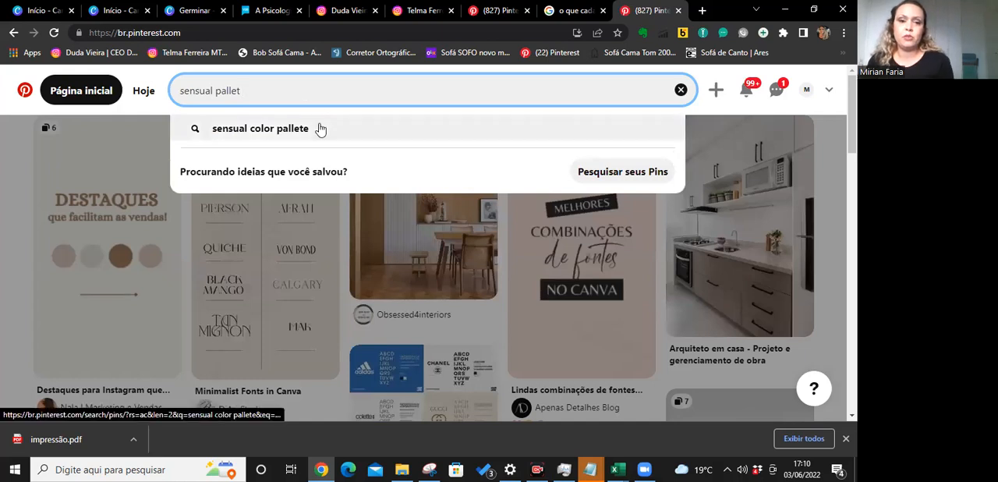
click(319, 126)
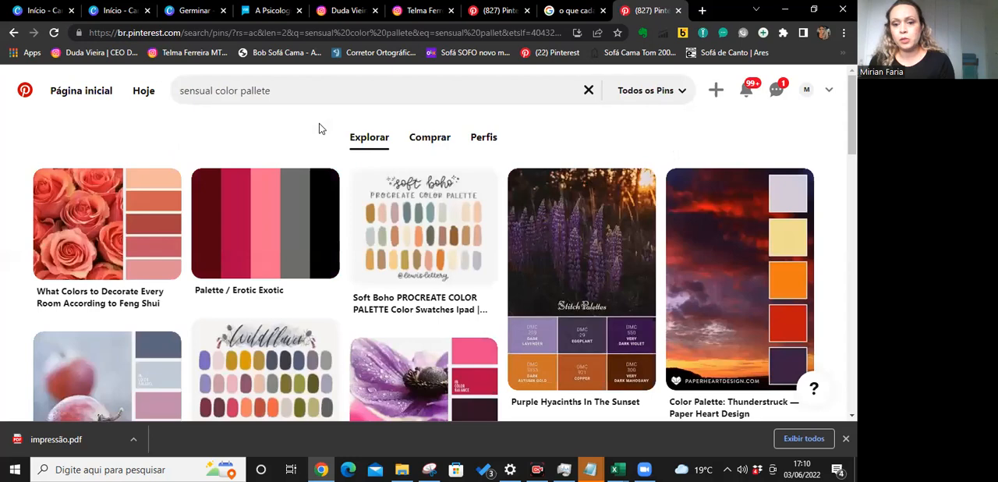
Look through the sensual color palette pins and compare their colour combinations.
scroll(319, 123, down, 2)
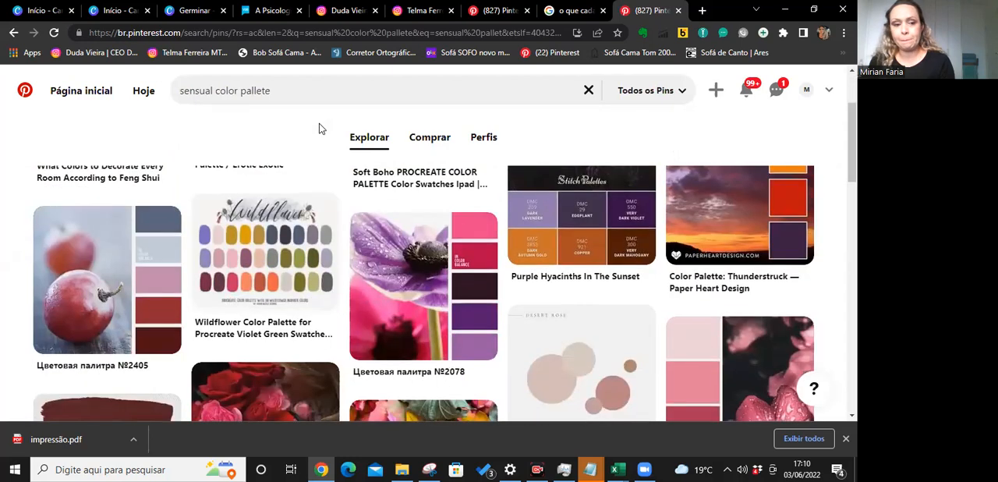
scroll(319, 123, down, 1)
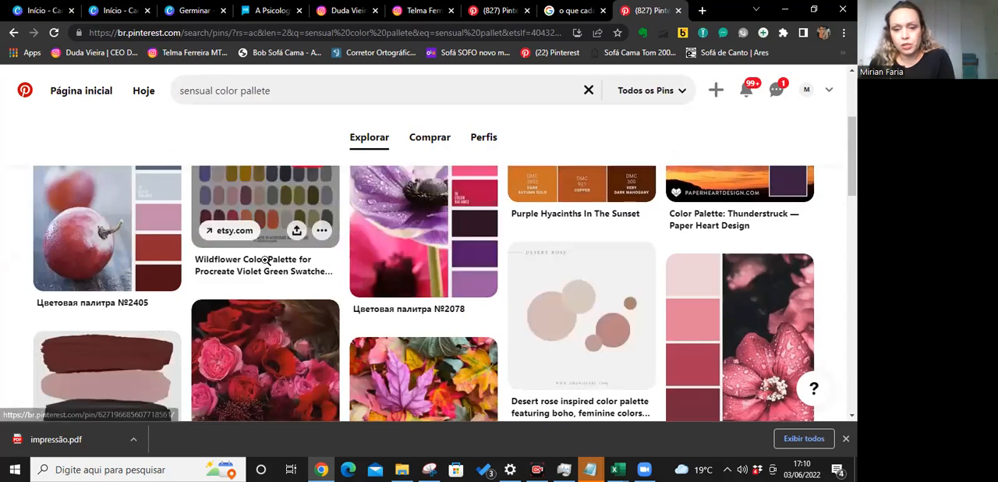
scroll(405, 218, up, 3)
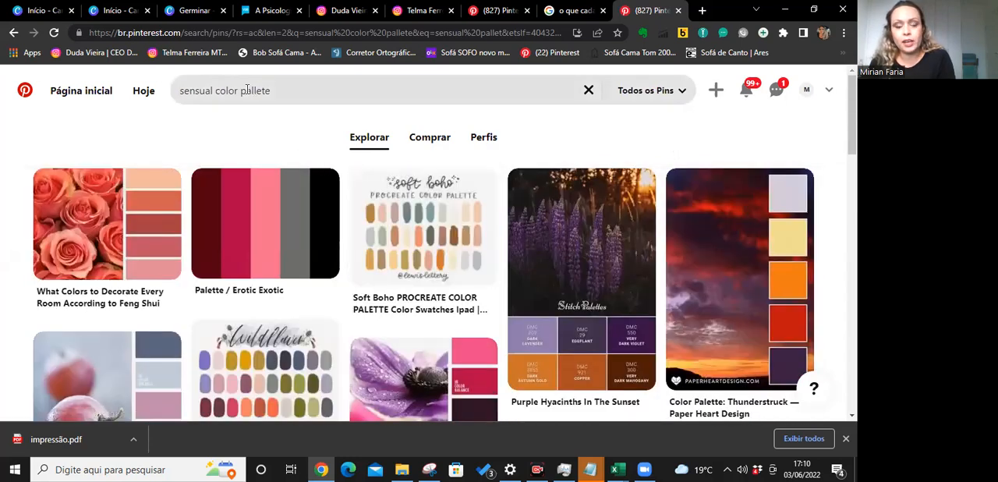
click(294, 91)
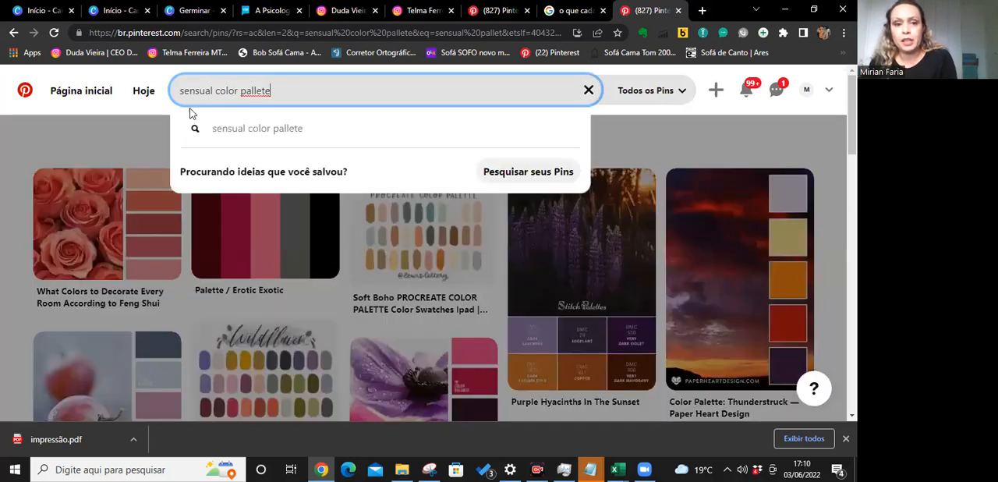
click(128, 131)
scroll(225, 139, down, 2)
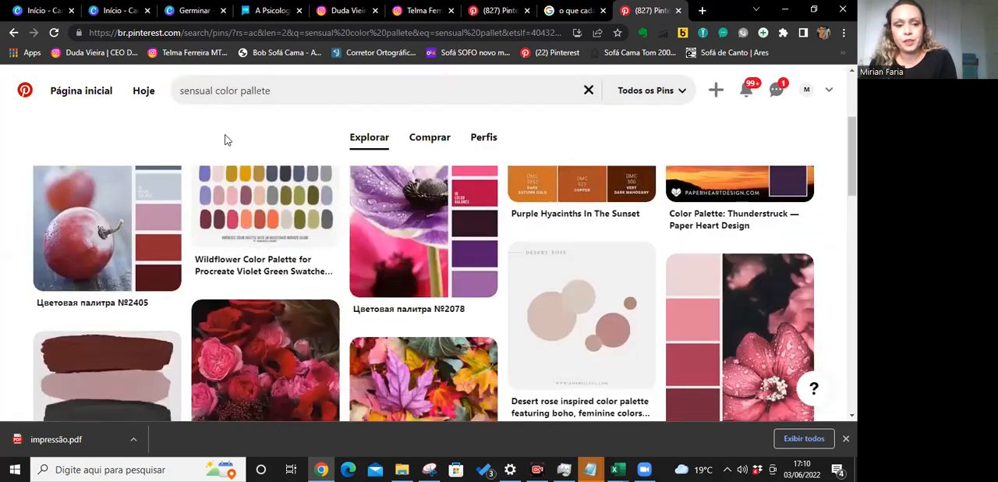
scroll(359, 268, down, 3)
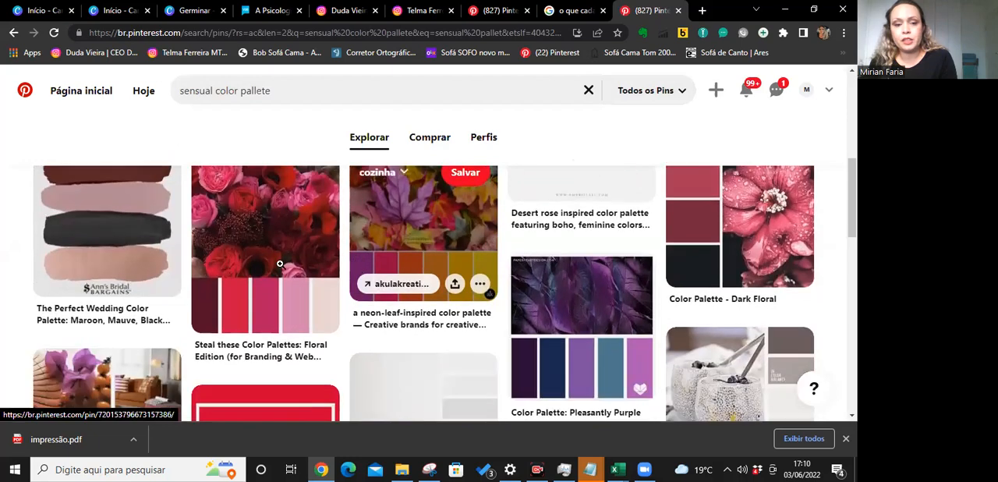
scroll(766, 234, down, 6)
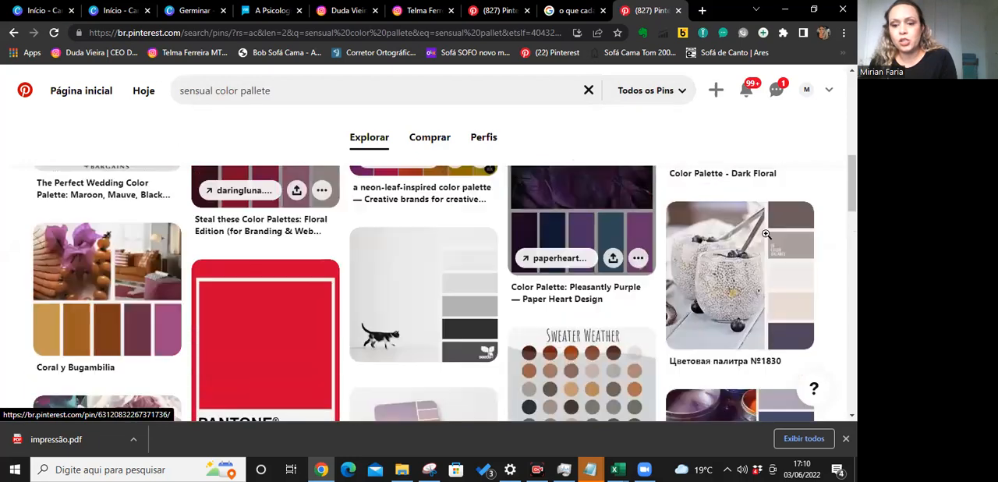
scroll(767, 233, down, 6)
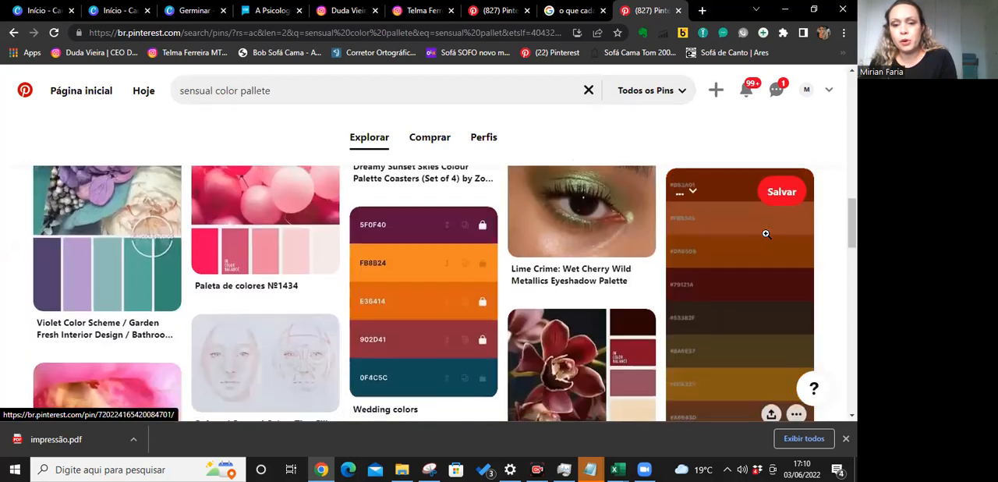
scroll(765, 233, down, 5)
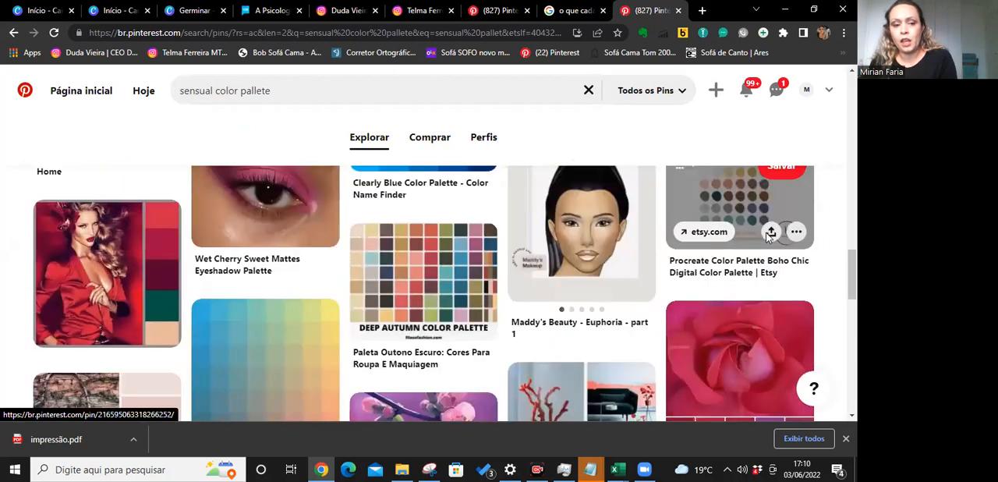
scroll(552, 377, up, 2)
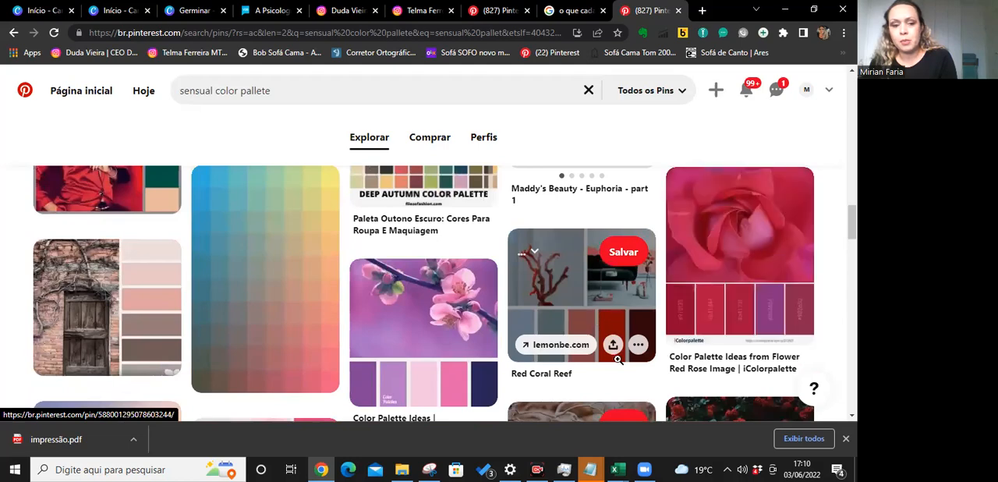
scroll(599, 308, down, 2)
scroll(603, 274, up, 2)
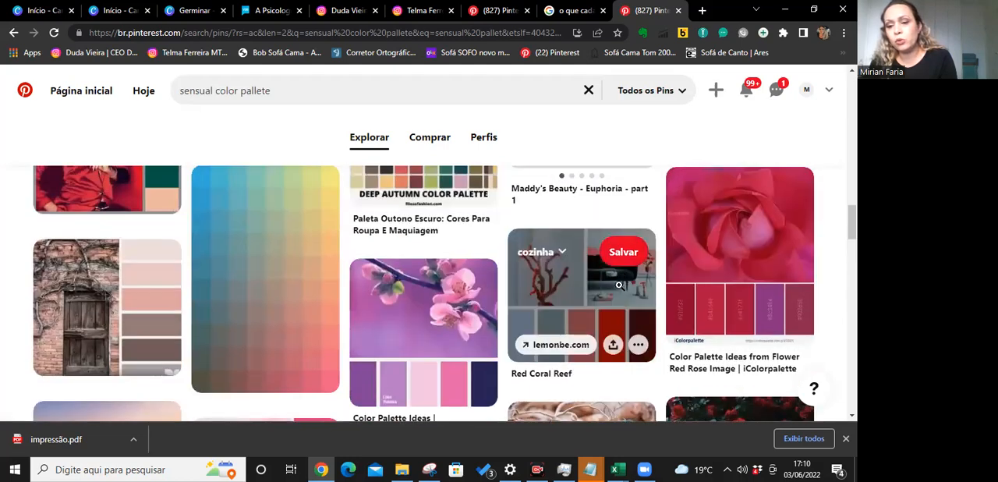
scroll(667, 310, down, 4)
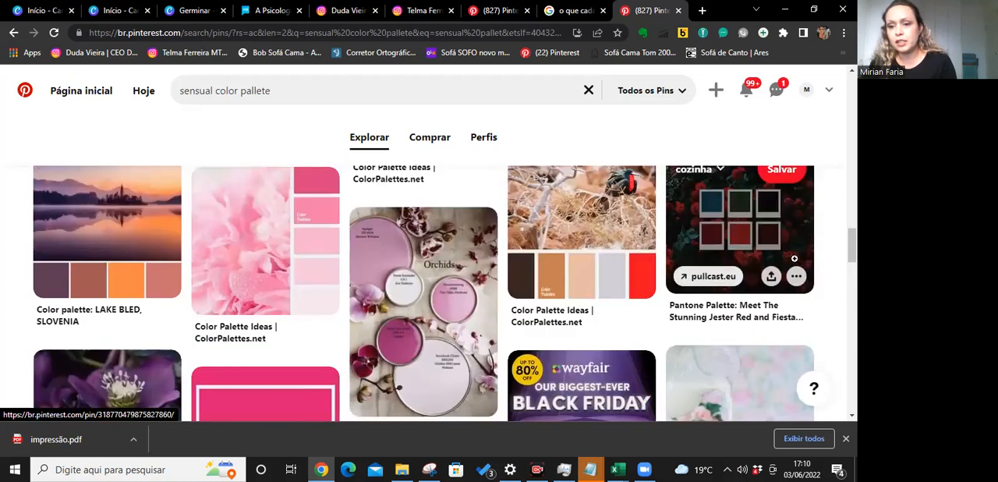
scroll(290, 347, down, 3)
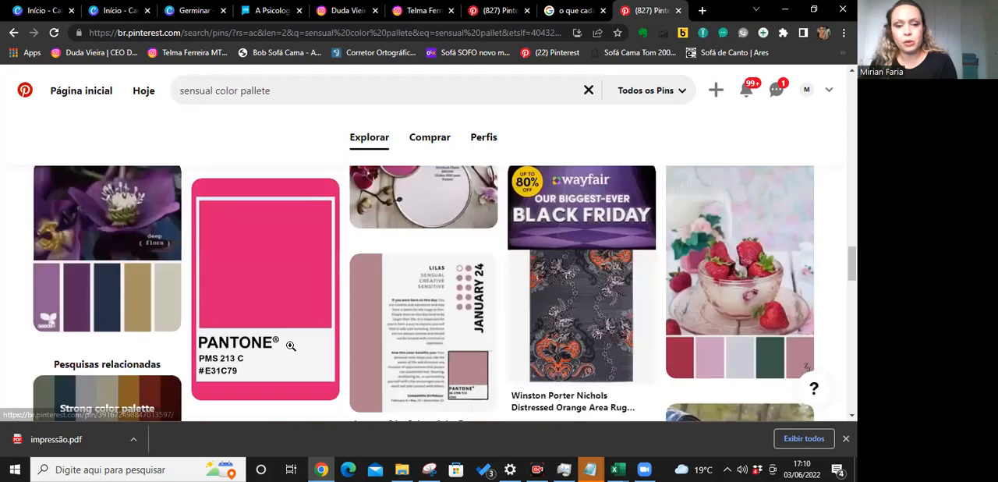
scroll(290, 345, down, 3)
scroll(290, 345, down, 3)
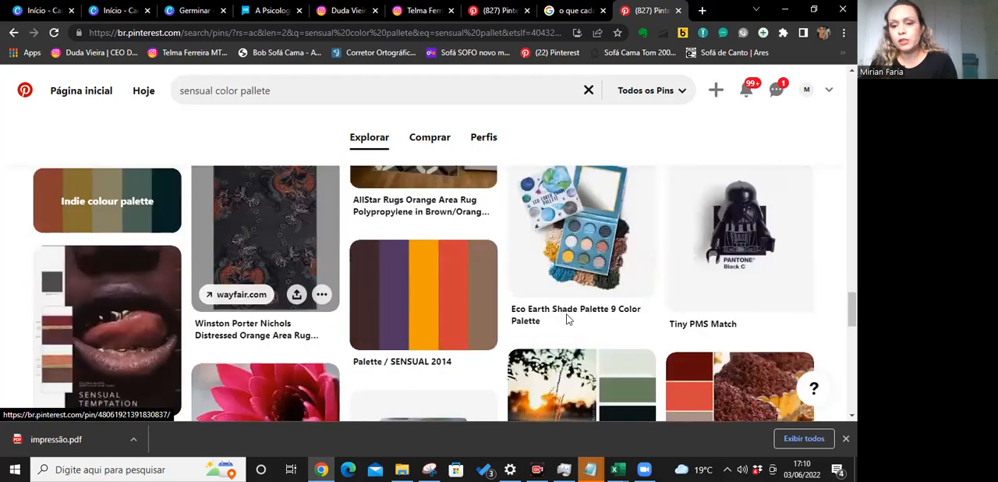
scroll(566, 317, down, 3)
scroll(566, 314, down, 3)
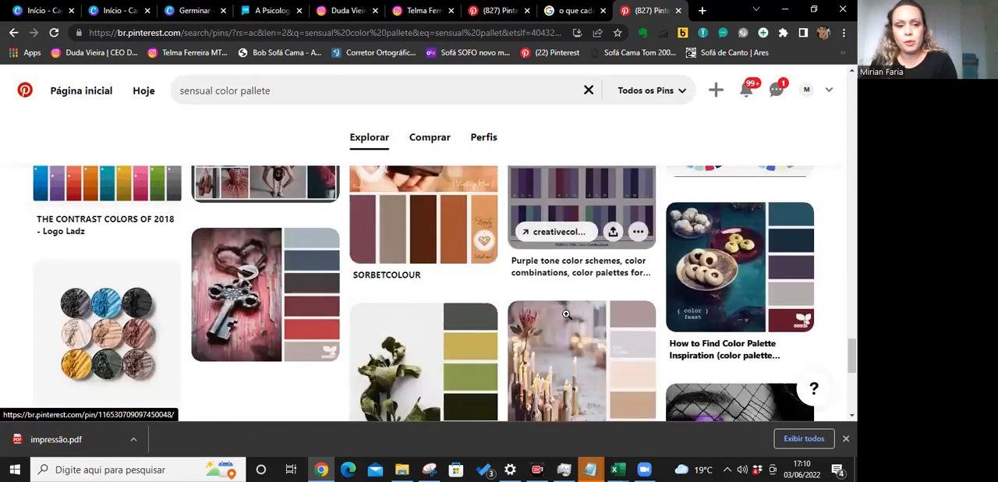
scroll(566, 314, up, 2)
scroll(312, 72, up, 2)
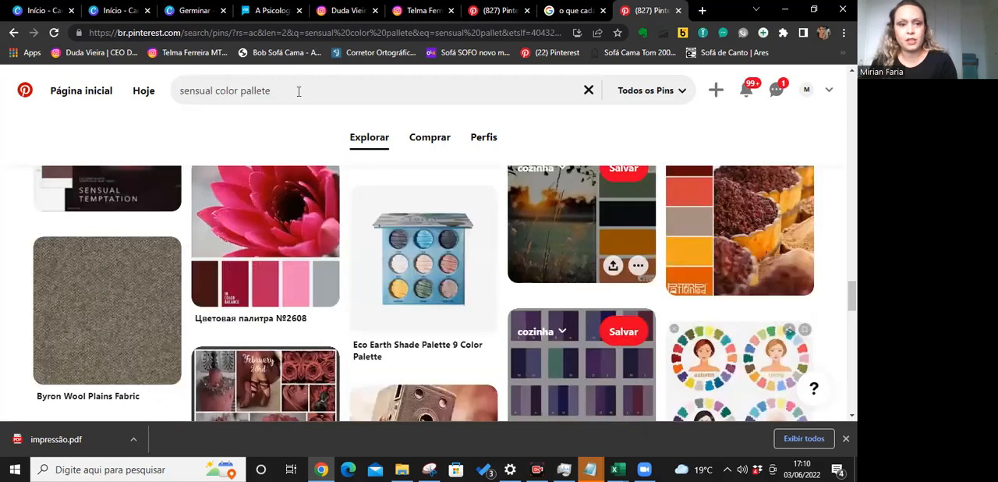
scroll(299, 91, up, 2)
Replace the search query with "red pallet" and run the search.
click(176, 86)
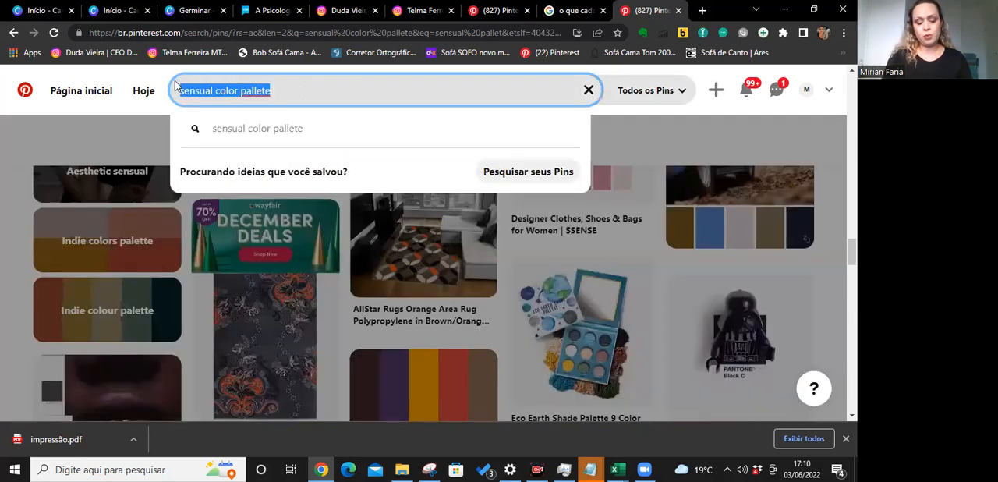
text(pa)
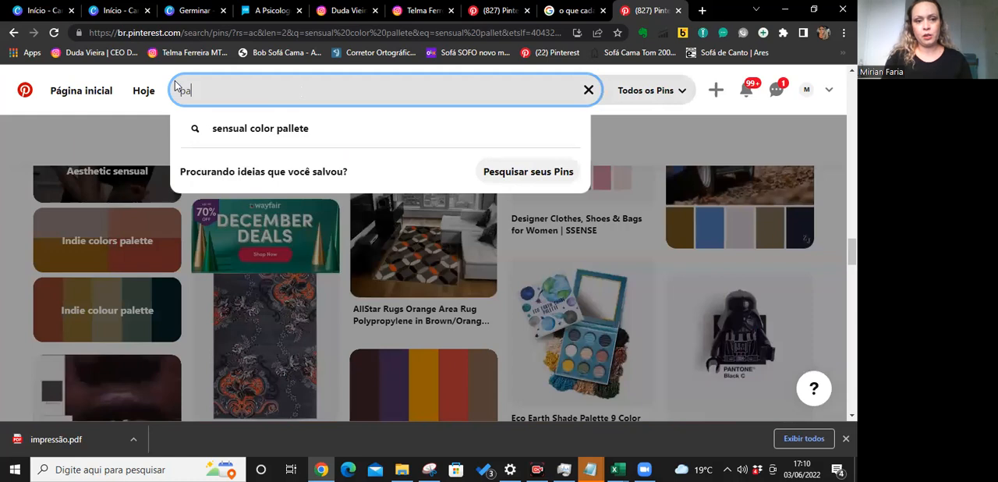
key(BackSpace)
key(BackSpace)
text(red pallet)
key(Return)
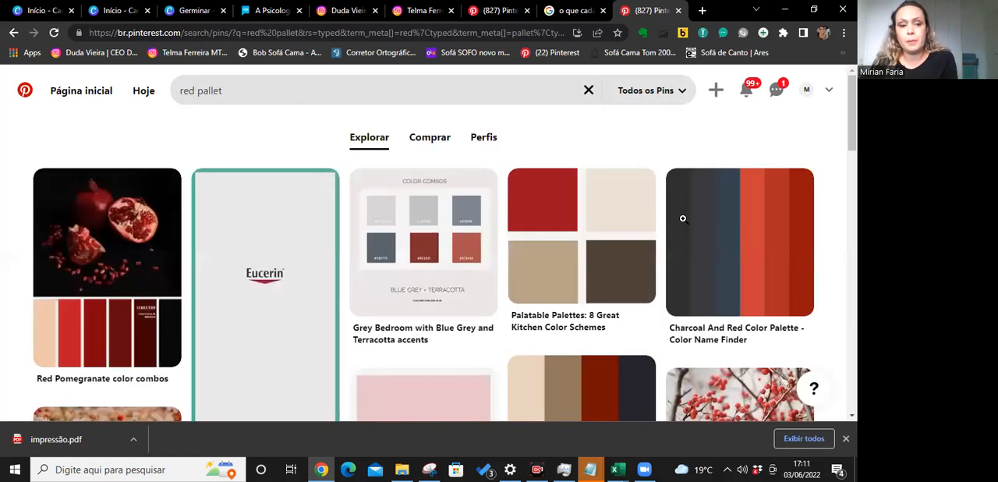
Browse the red palette pins, open the red poppy pin "Цветовая палитра №979" and examine its swatches.
scroll(683, 223, down, 1)
scroll(607, 269, down, 1)
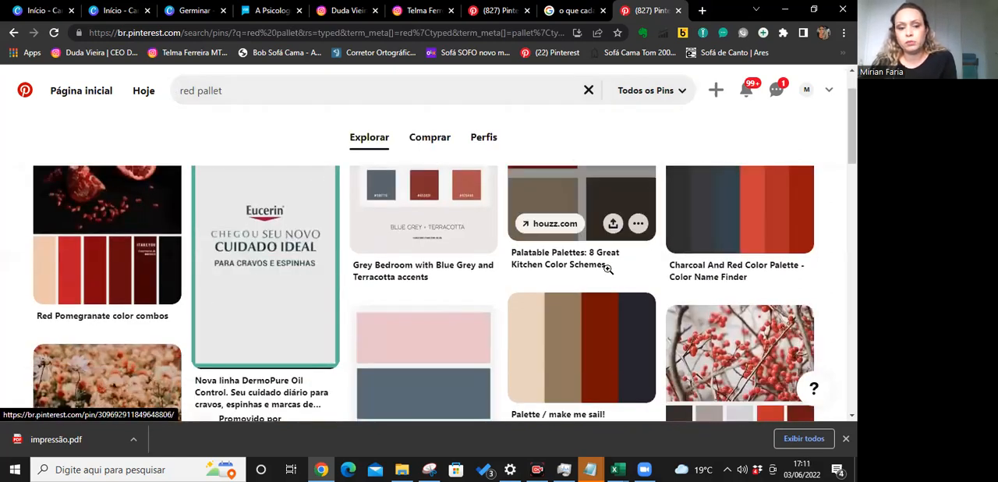
scroll(608, 269, down, 3)
scroll(609, 273, down, 2)
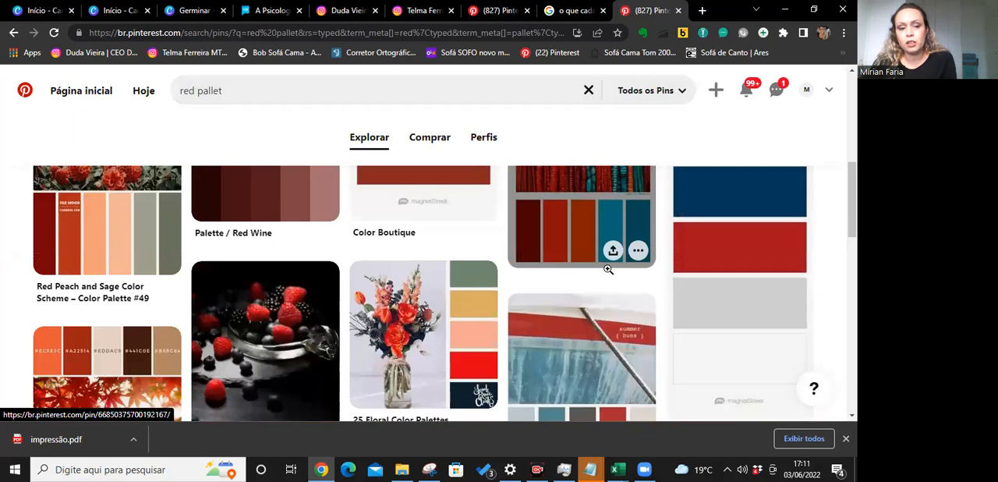
scroll(607, 269, down, 1)
scroll(608, 269, down, 3)
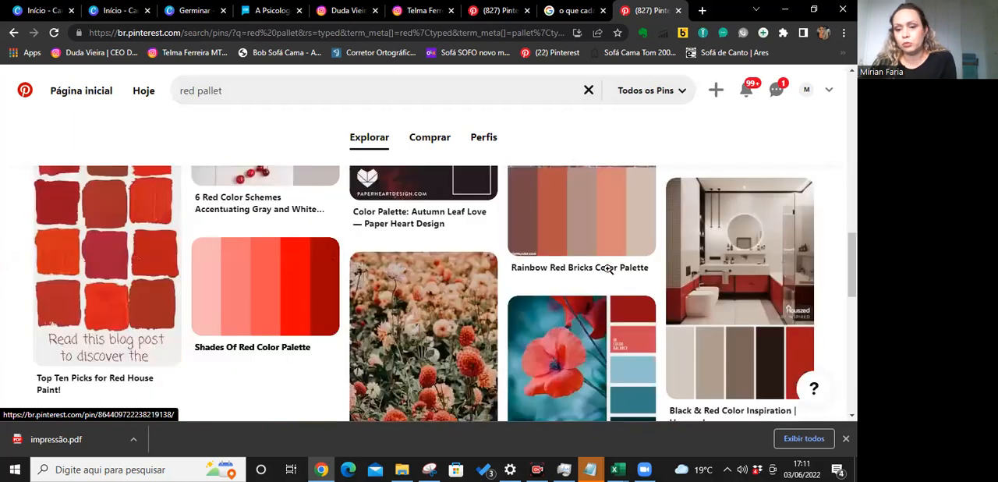
scroll(608, 269, down, 2)
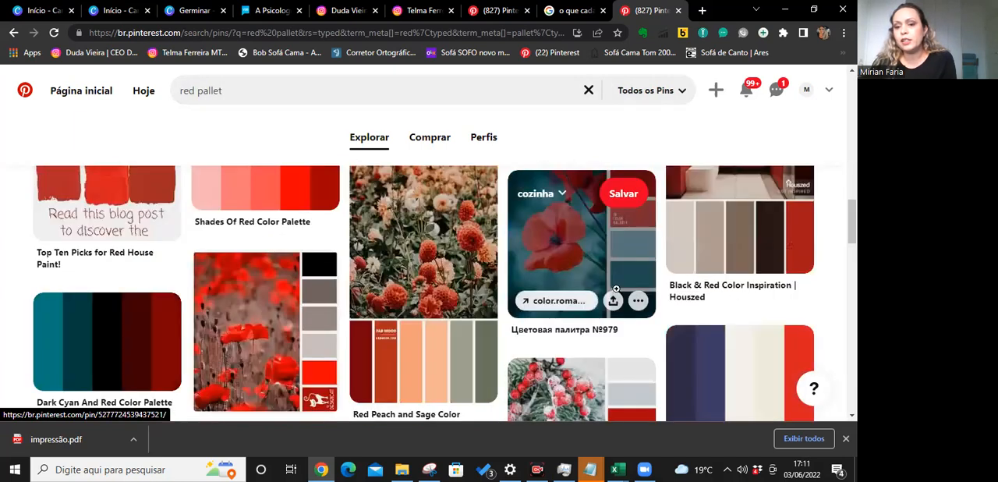
click(615, 278)
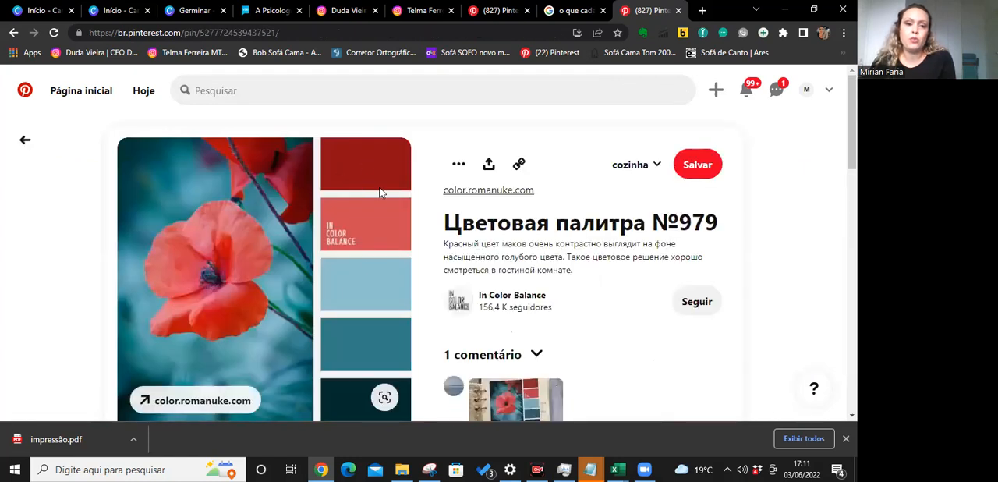
scroll(343, 234, down, 1)
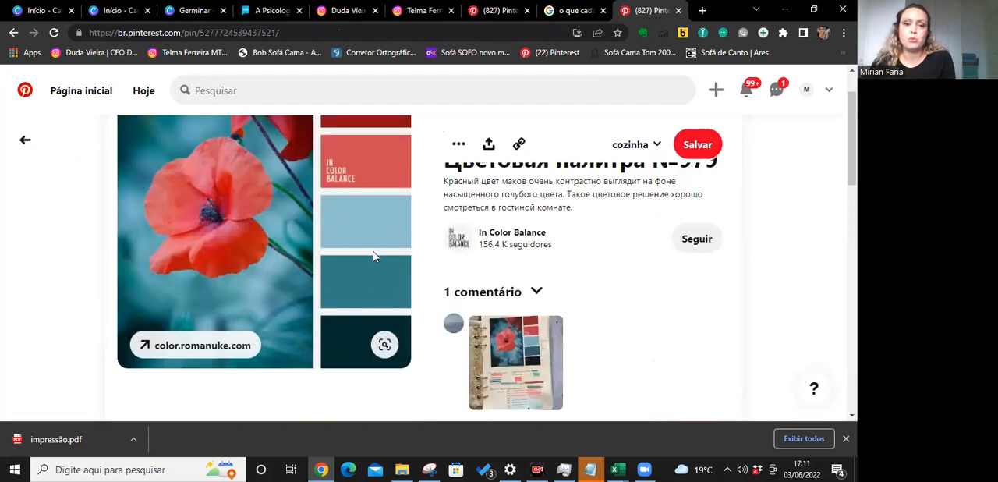
scroll(374, 257, up, 1)
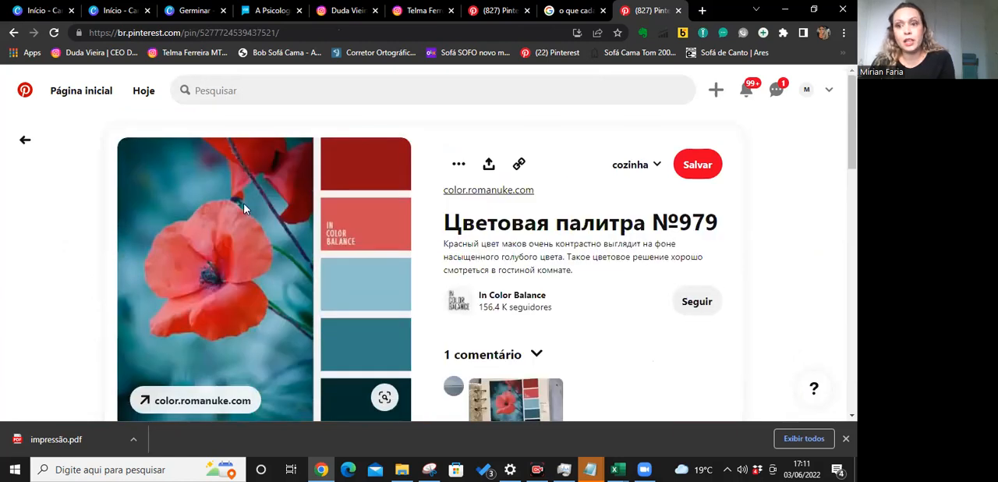
Return from the poppy pin to the red pallet results and browse further palettes for red combinations.
click(23, 140)
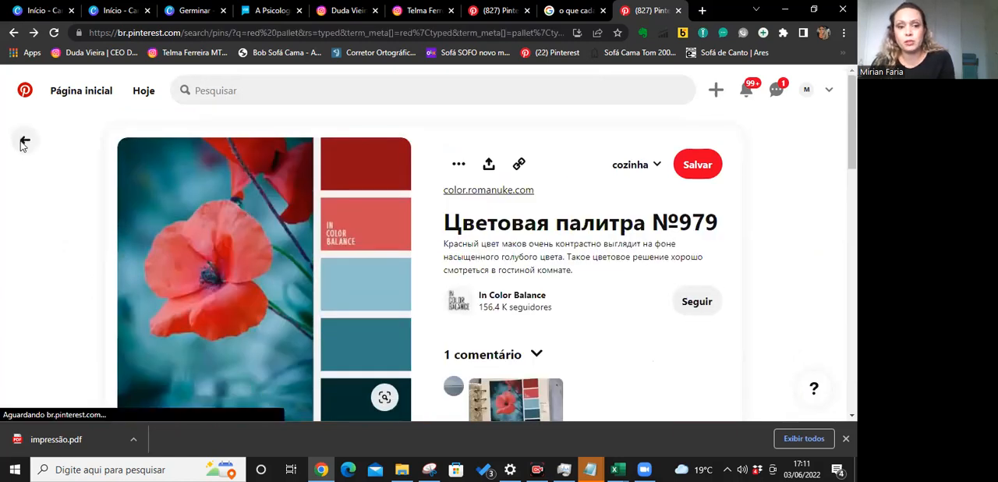
scroll(591, 297, down, 5)
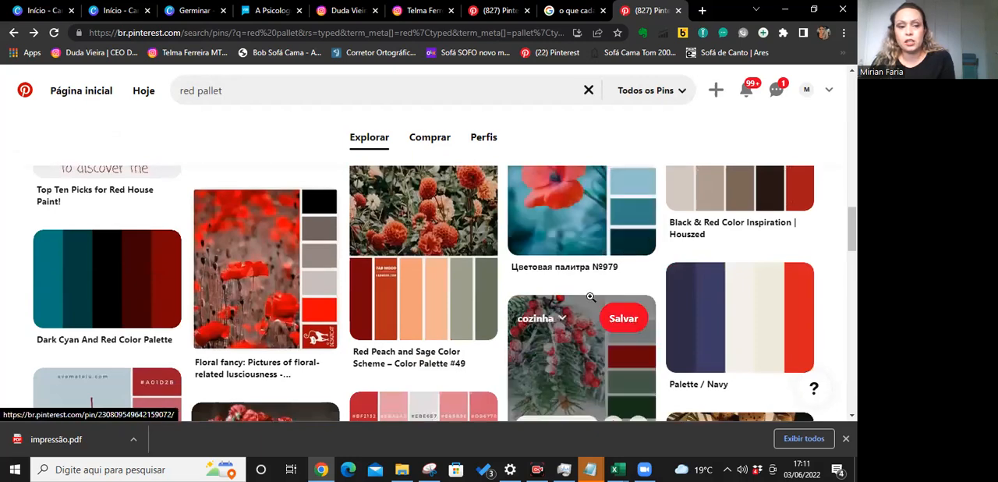
scroll(590, 296, down, 1)
scroll(590, 296, down, 2)
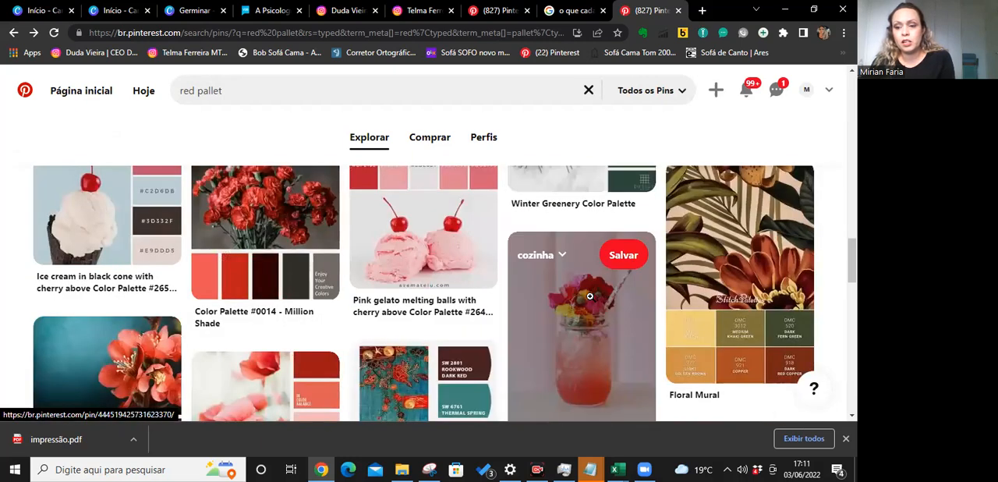
scroll(591, 297, down, 2)
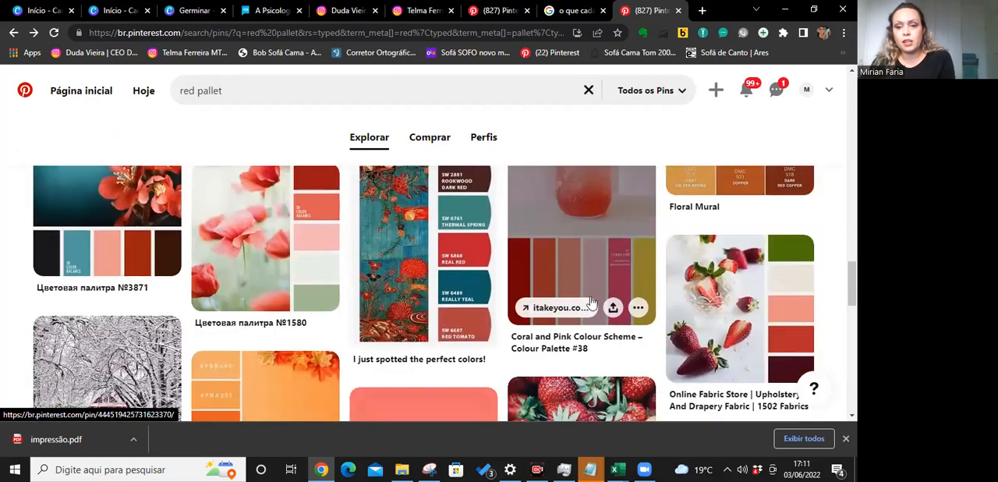
scroll(590, 296, down, 1)
scroll(591, 296, up, 2)
scroll(591, 296, down, 1)
scroll(590, 296, down, 3)
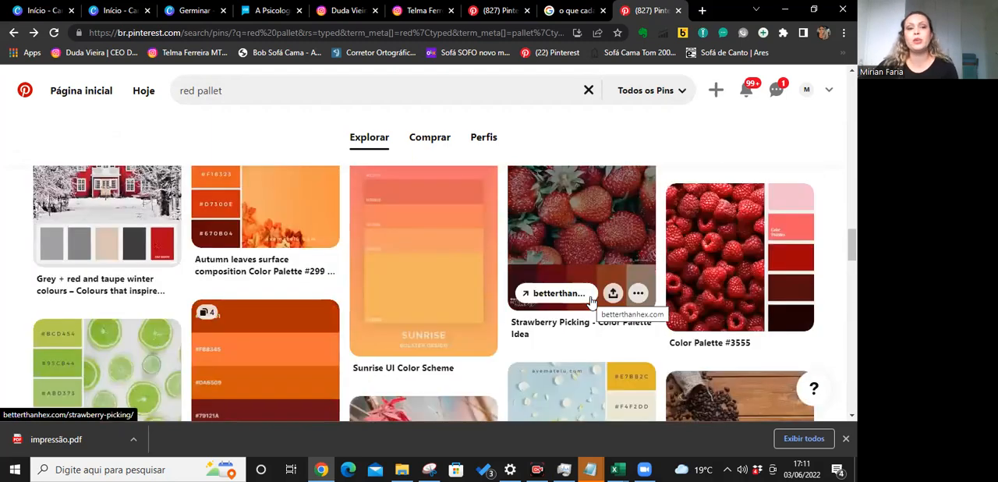
scroll(590, 296, up, 1)
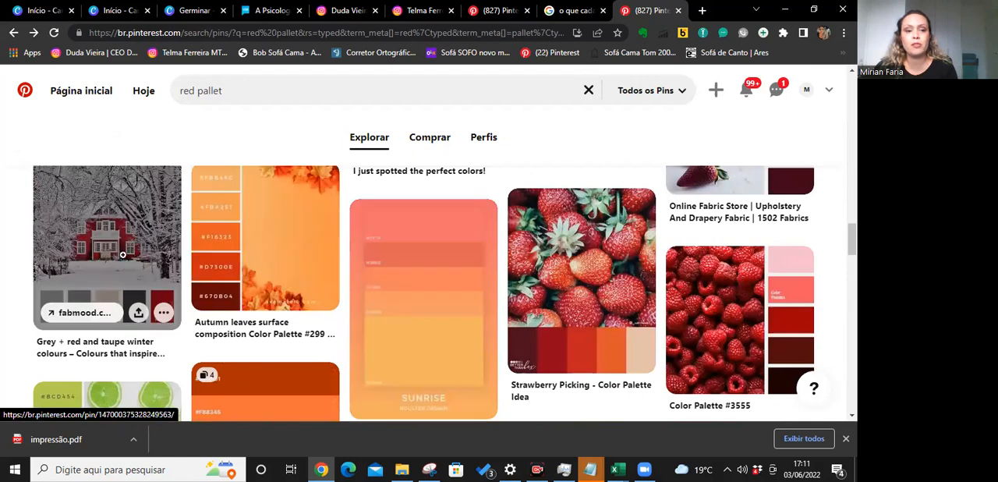
Open the "Grey + red and taupe winter colours" pin, examine its swatches and return to the search results.
click(103, 249)
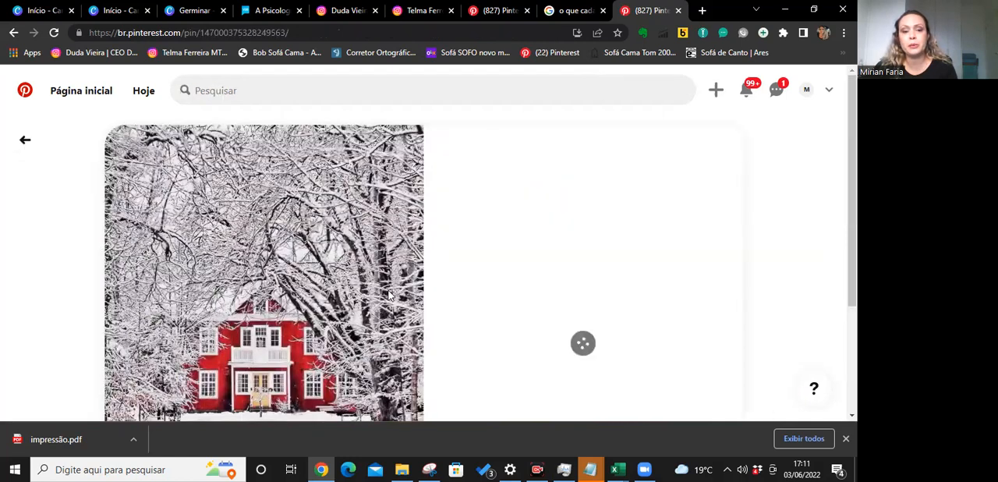
scroll(458, 284, down, 3)
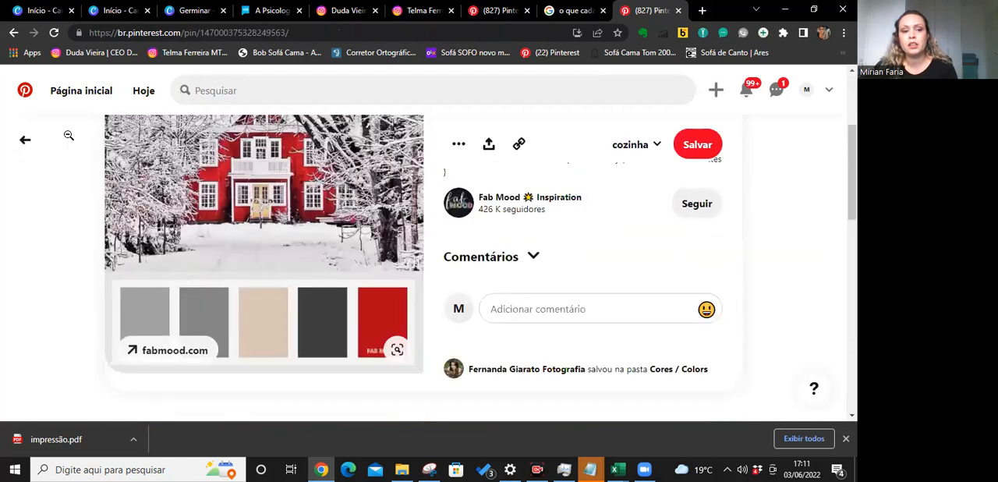
click(25, 139)
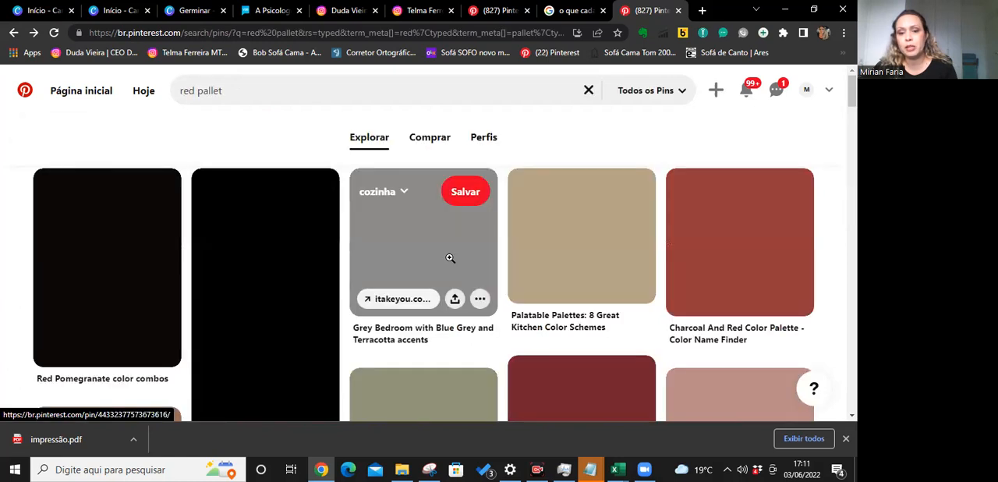
Look through more of the red pallet results and compare how red is paired with other colours.
scroll(450, 258, down, 3)
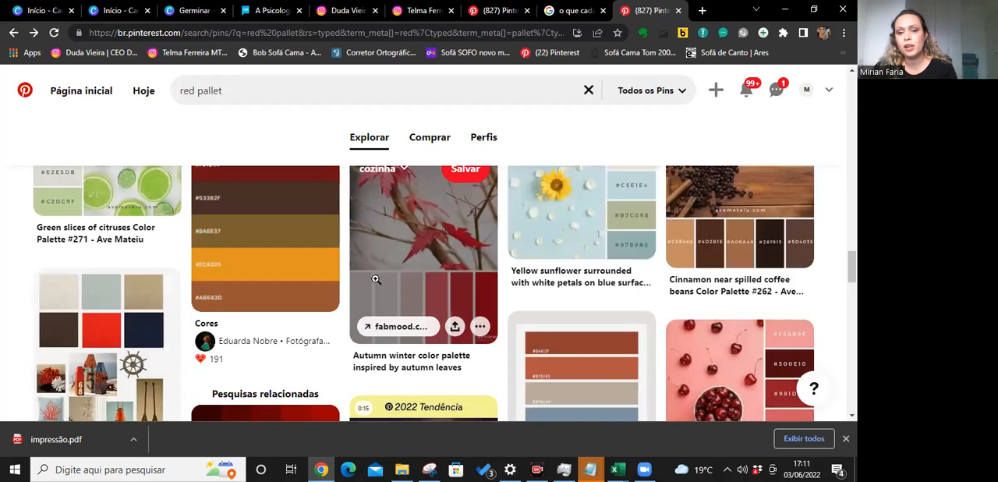
scroll(496, 306, down, 2)
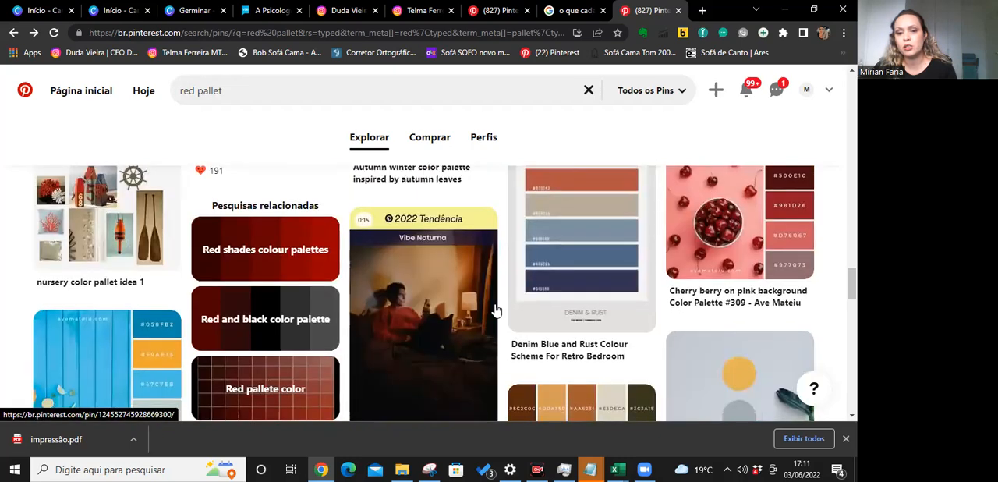
scroll(496, 308, down, 5)
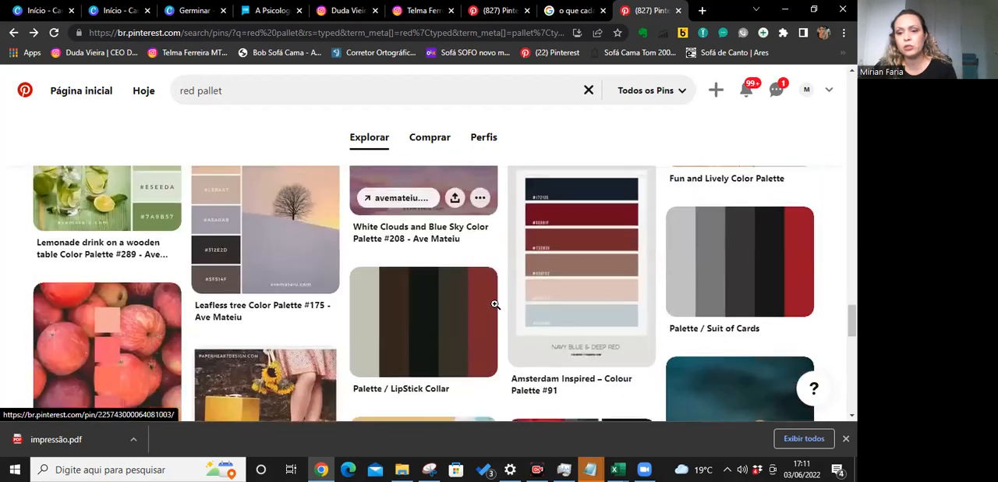
scroll(496, 305, up, 3)
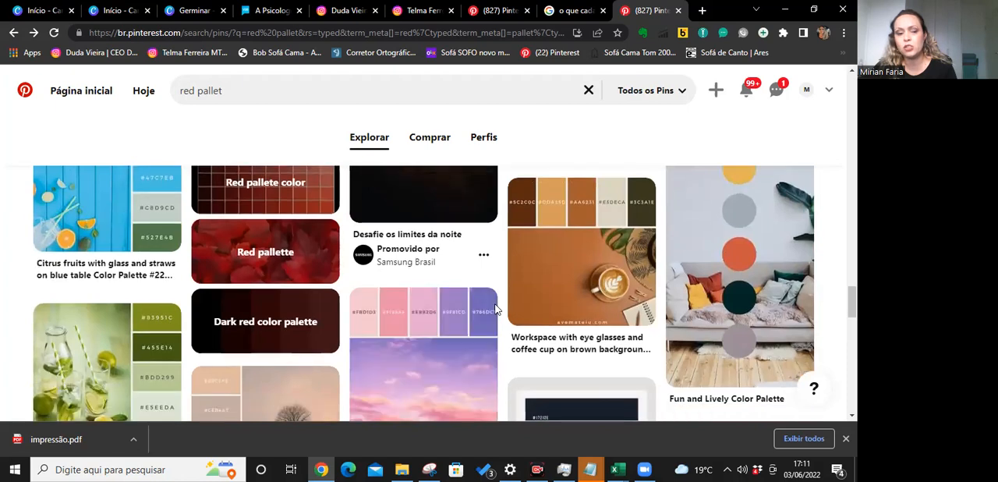
scroll(496, 310, down, 3)
scroll(727, 263, up, 3)
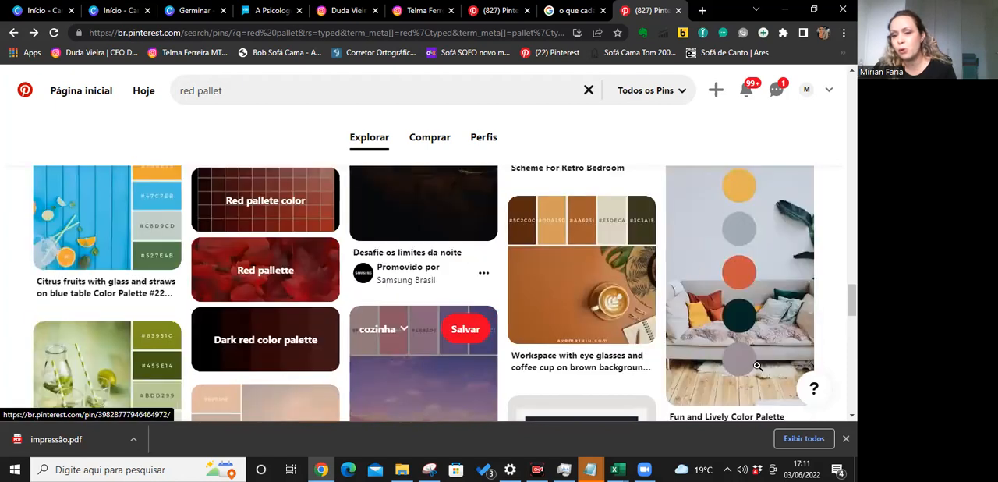
scroll(481, 362, down, 5)
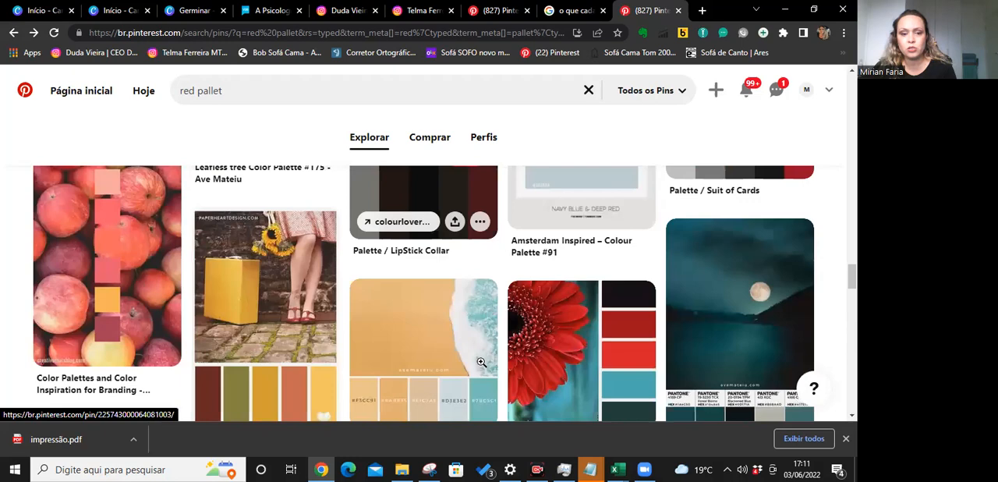
scroll(482, 361, down, 3)
scroll(482, 362, down, 2)
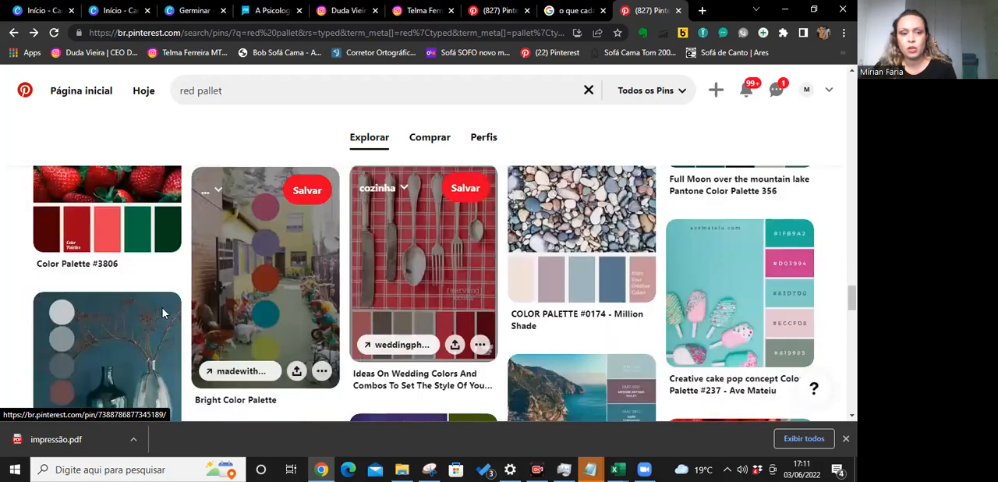
scroll(305, 128, up, 1)
Replace the search query with "paleta de cores cabeleireiro" and run the search.
drag(234, 91, 142, 99)
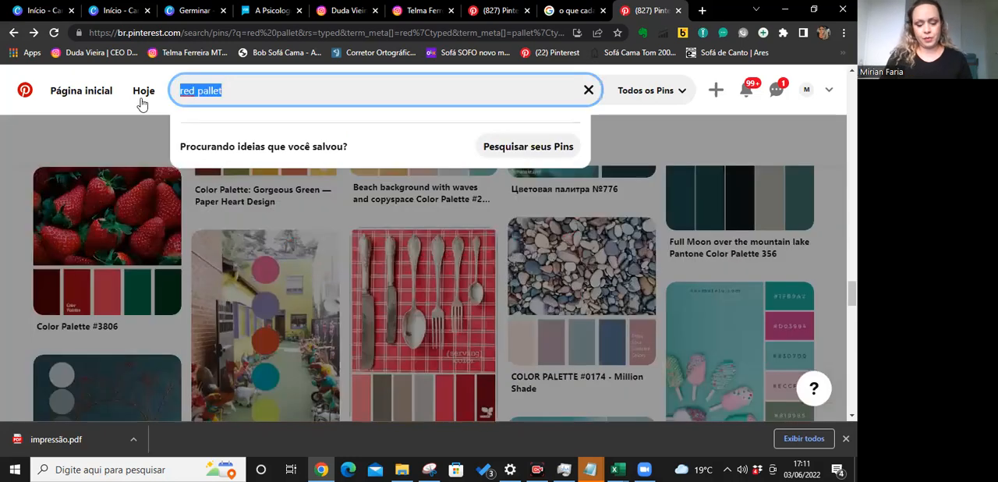
text(paleta de cores cabel)
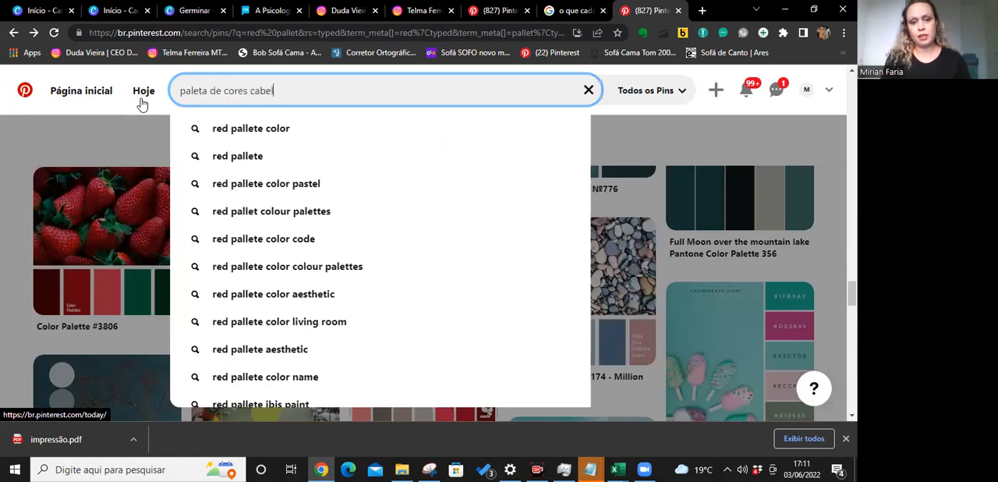
text(eireiro)
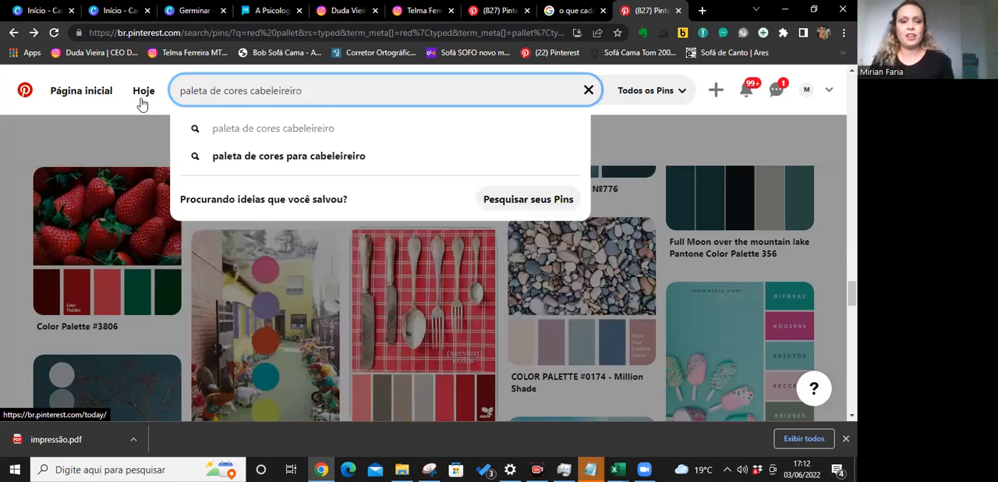
key(Return)
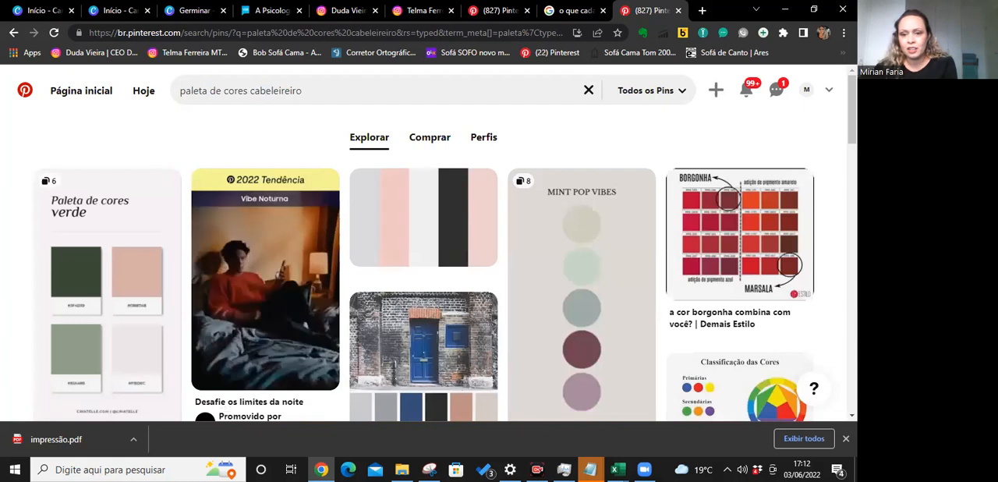
Browse the hairdresser color palette pins and examine their colour combinations and salon references.
scroll(437, 280, down, 2)
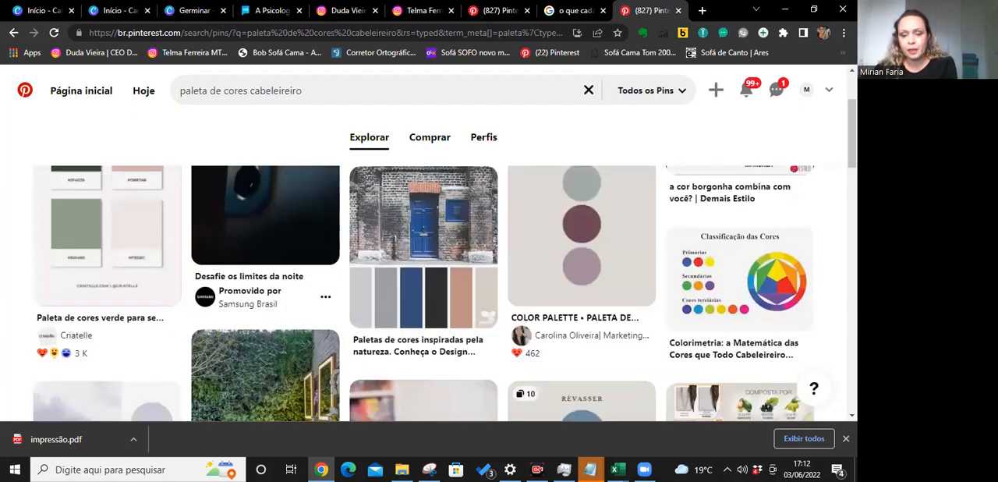
scroll(436, 281, down, 3)
scroll(437, 281, up, 5)
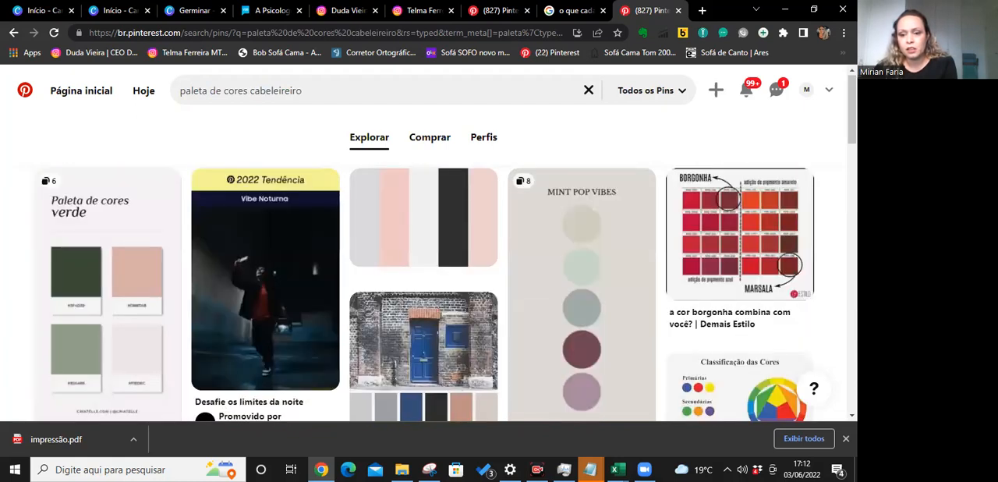
scroll(437, 281, down, 5)
scroll(437, 281, down, 5)
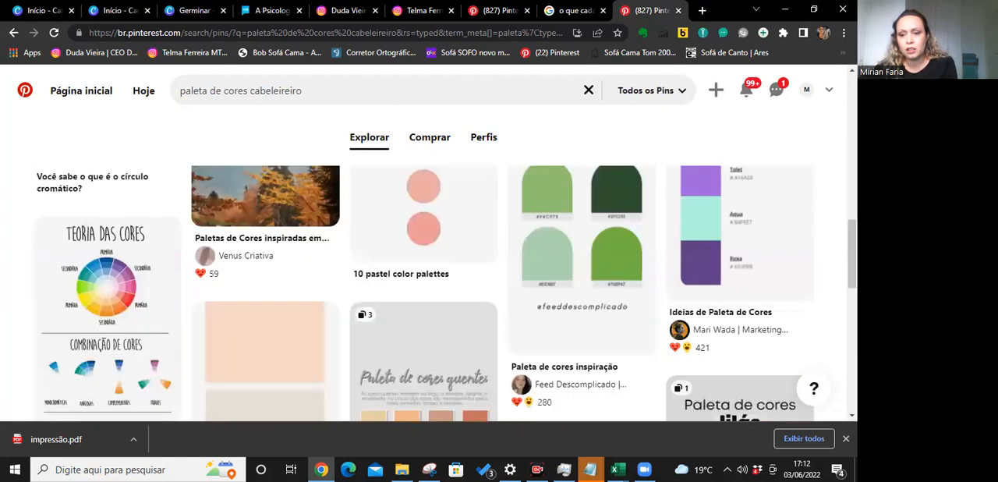
scroll(437, 293, up, 3)
scroll(436, 292, down, 2)
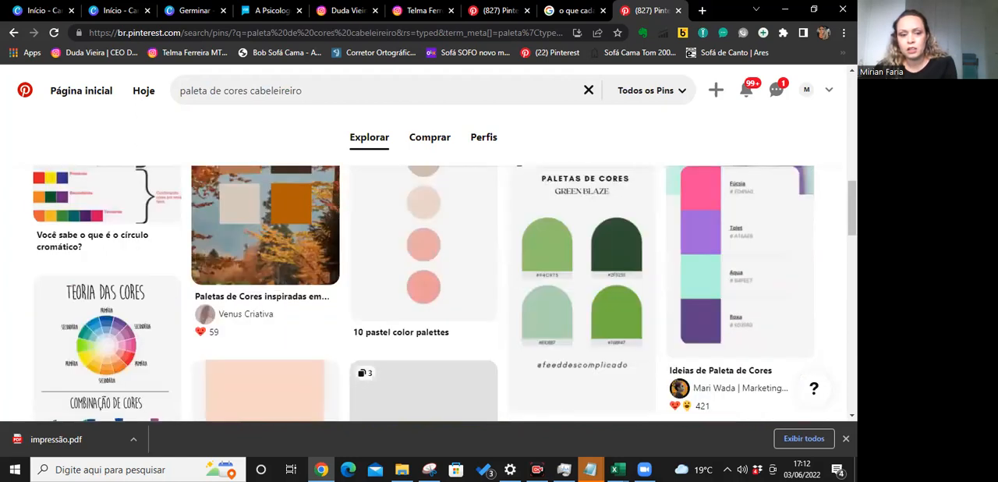
scroll(437, 292, down, 4)
scroll(437, 292, down, 5)
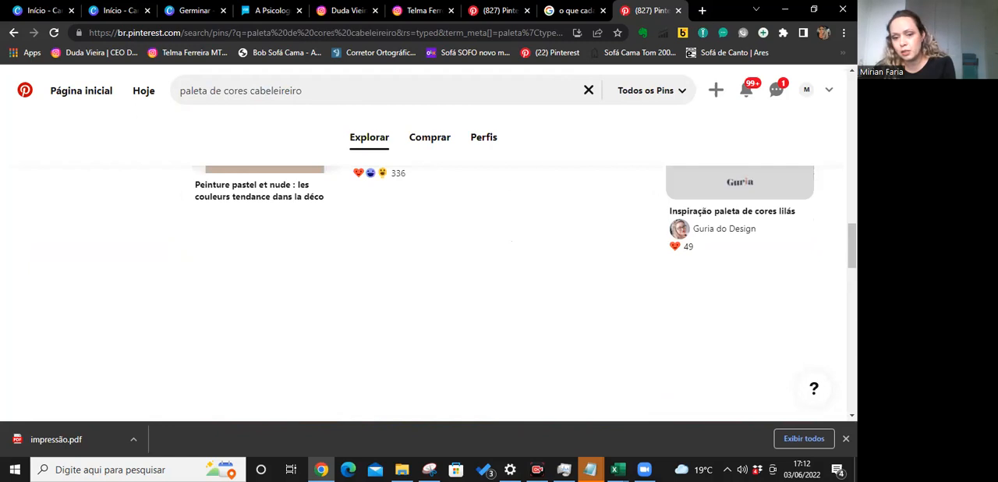
scroll(437, 292, down, 5)
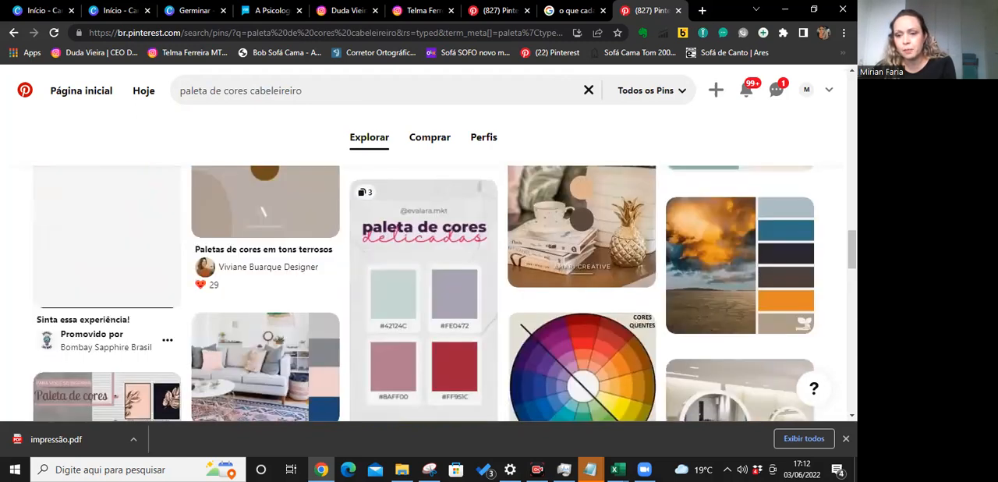
scroll(473, 156, down, 2)
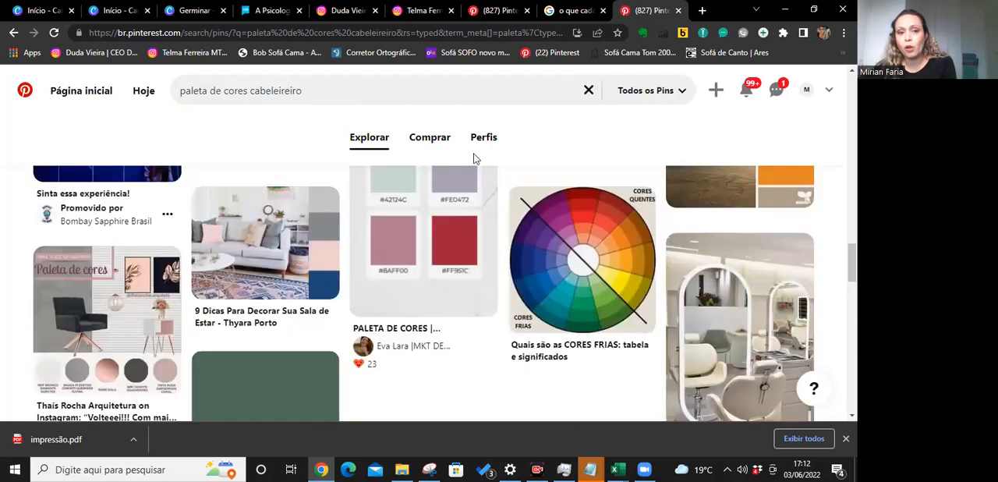
scroll(302, 97, down, 2)
Search Pinterest for "paleta de cores de rosas" and look over the palettes found.
click(172, 95)
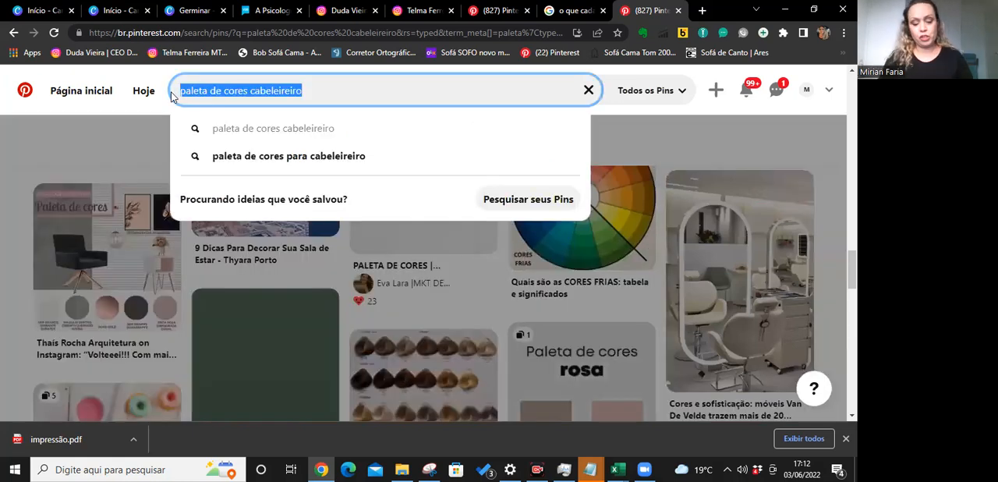
text(r)
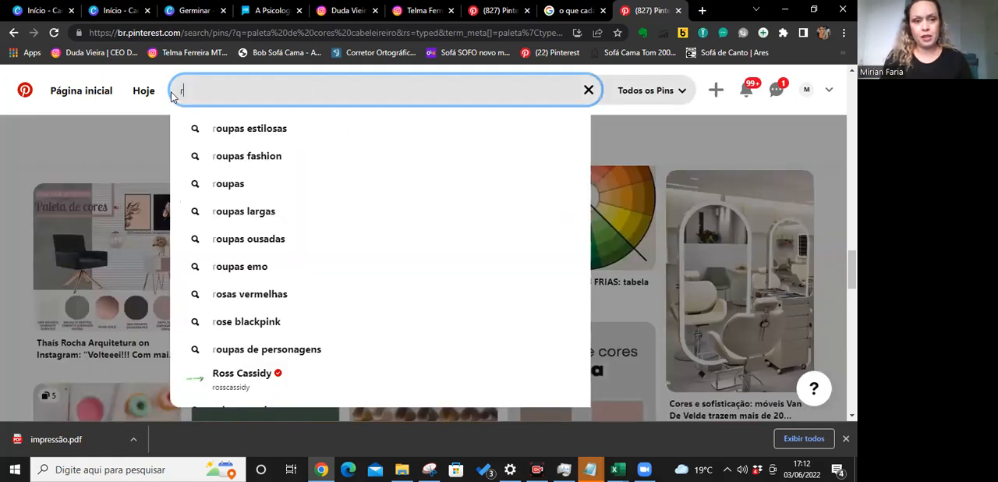
key(BackSpace)
text(paleta de cores de rosas)
key(Return)
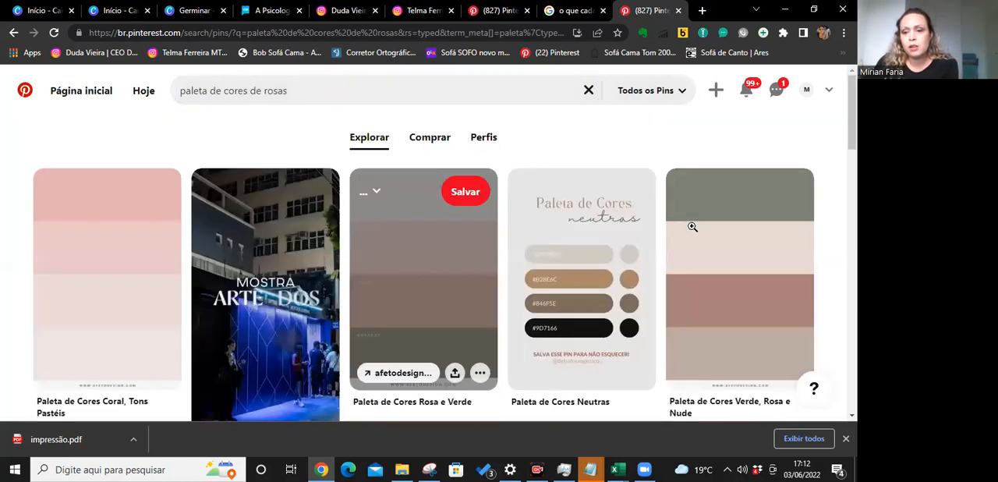
scroll(693, 226, down, 5)
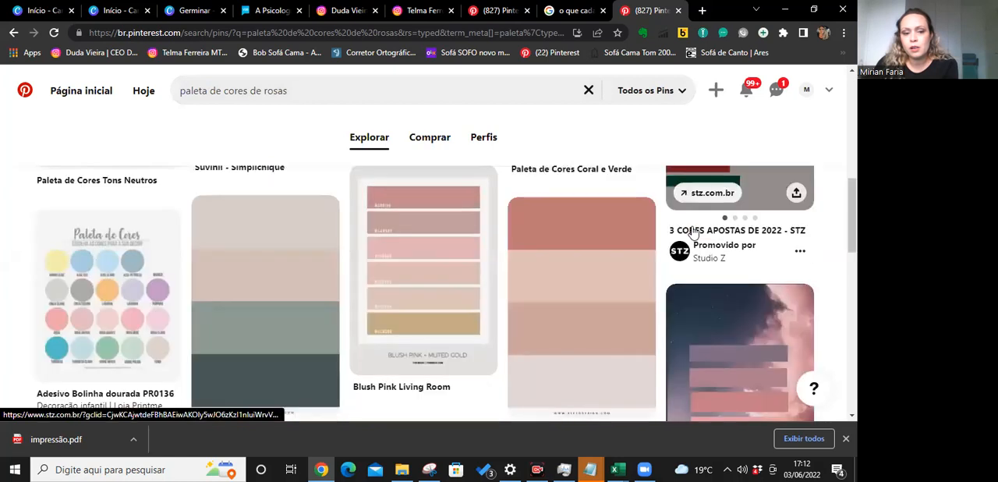
scroll(692, 232, down, 3)
Change the search to the English query "rose pallet color" and view the resulting palette pins.
click(165, 101)
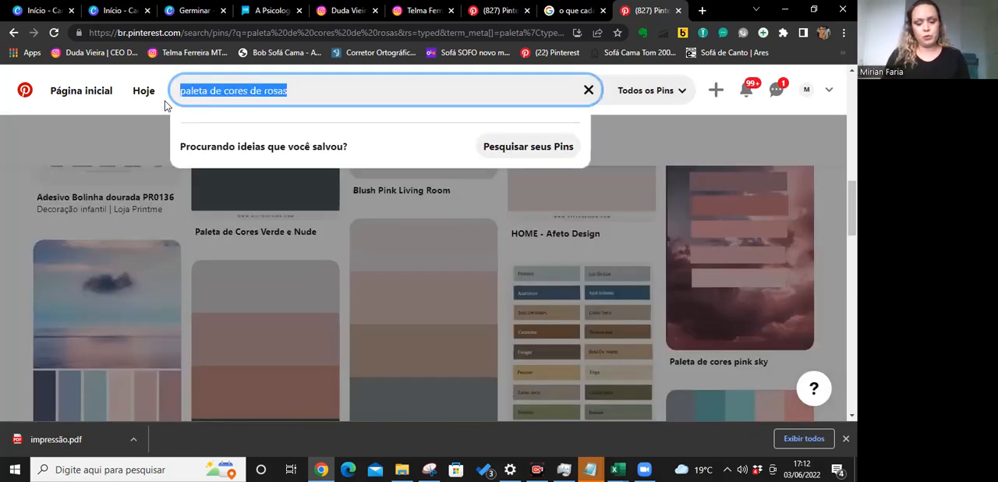
text(rose pallet color)
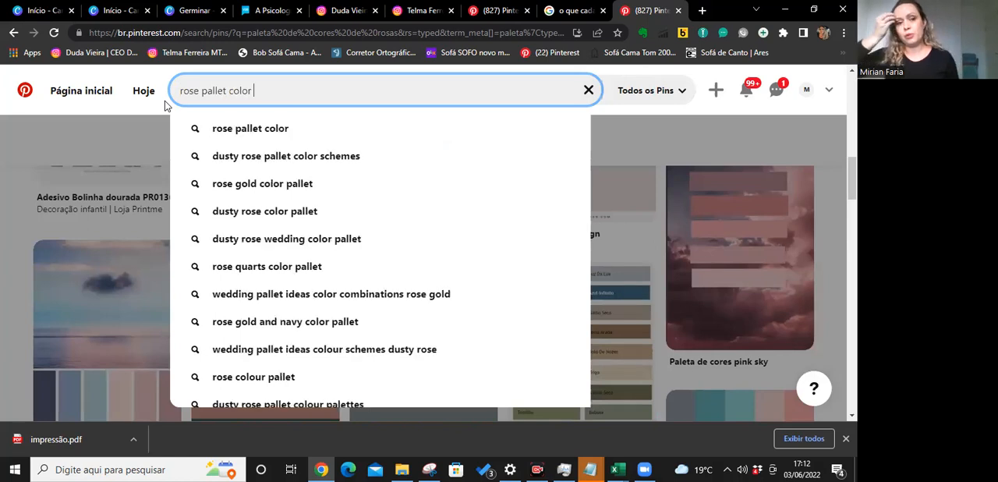
key(Return)
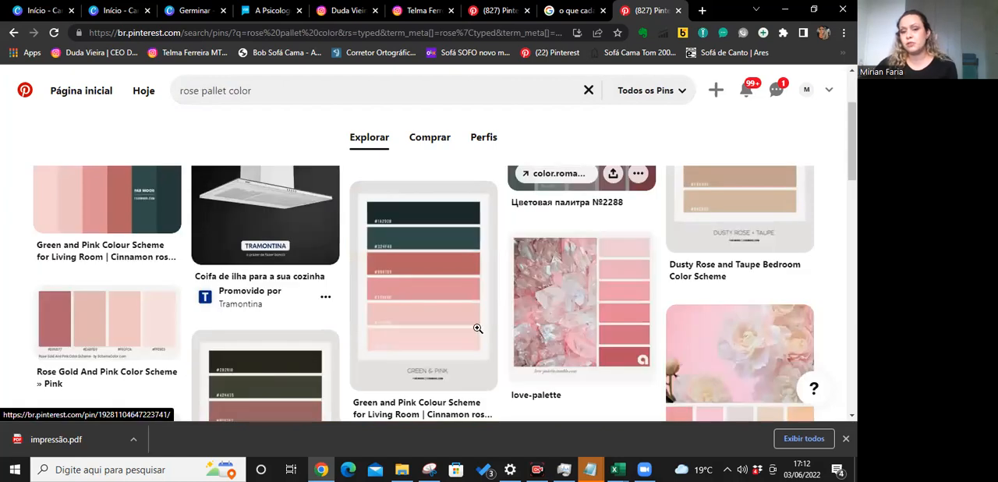
mouse_move(478, 329)
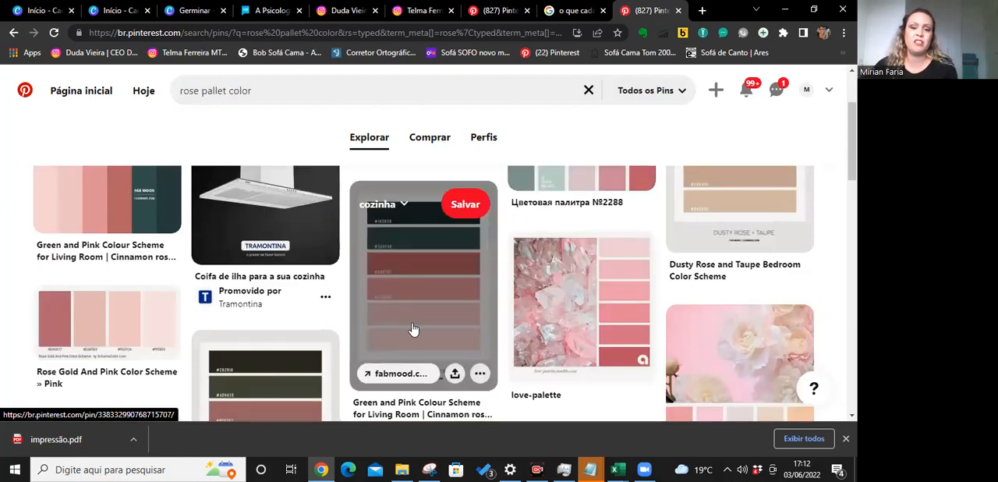
Look over the color palette pins found for "rose pallet color" and examine their pink and rose combinations.
scroll(413, 328, up, 2)
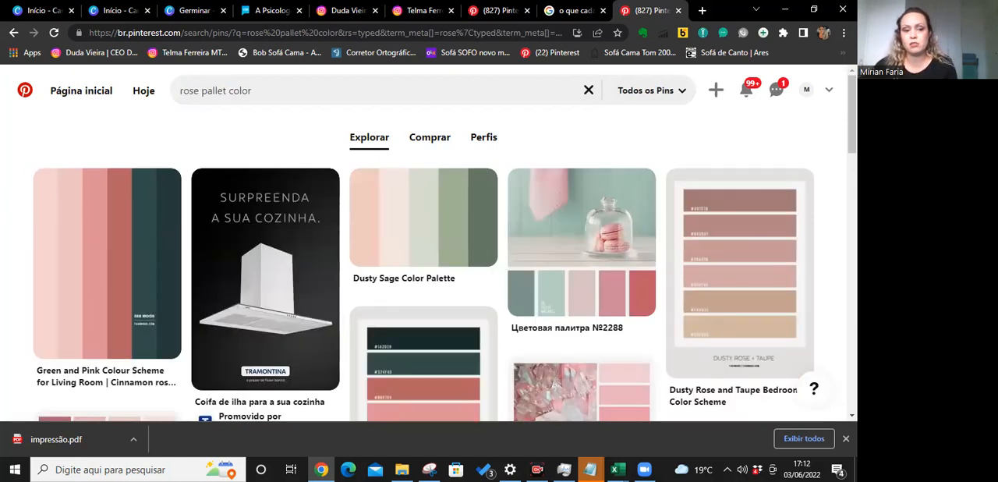
scroll(445, 294, down, 7)
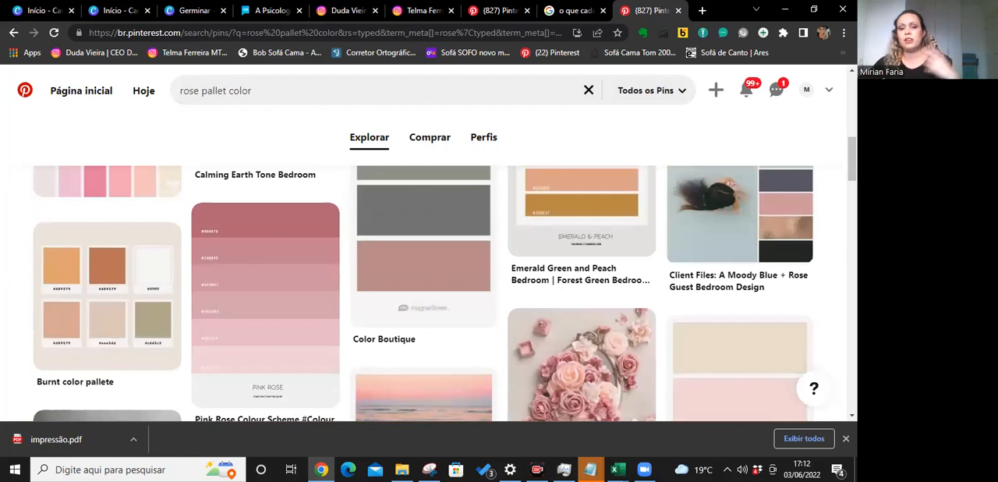
scroll(445, 293, down, 3)
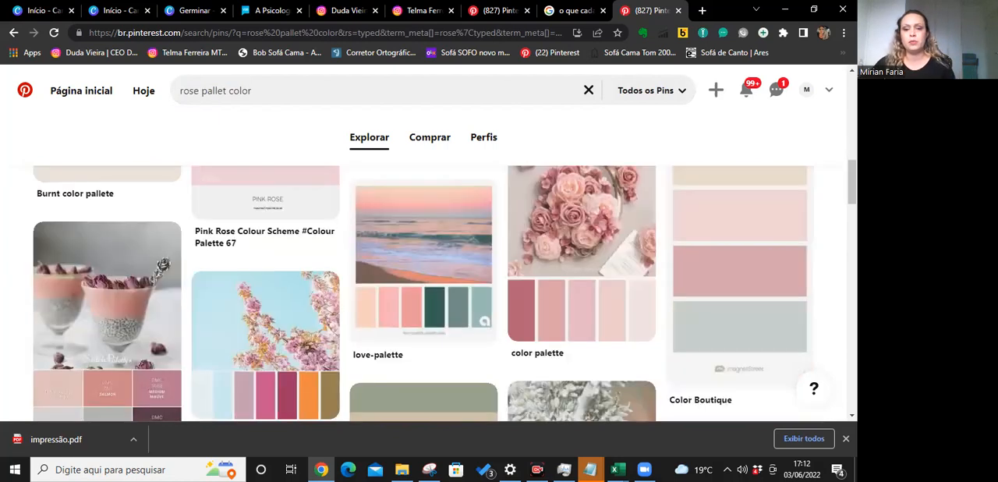
scroll(445, 293, down, 6)
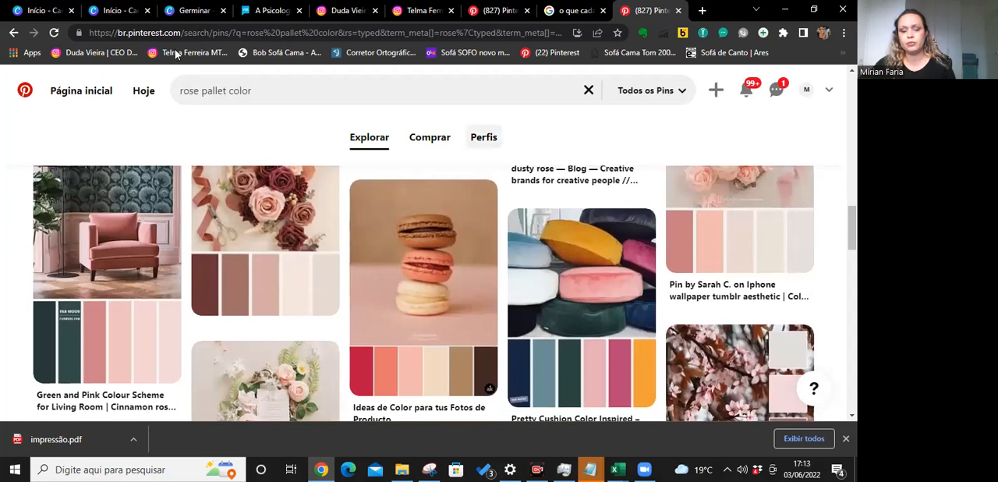
Refine the search to "rose flower pallet color" and look through the resulting pins.
click(197, 92)
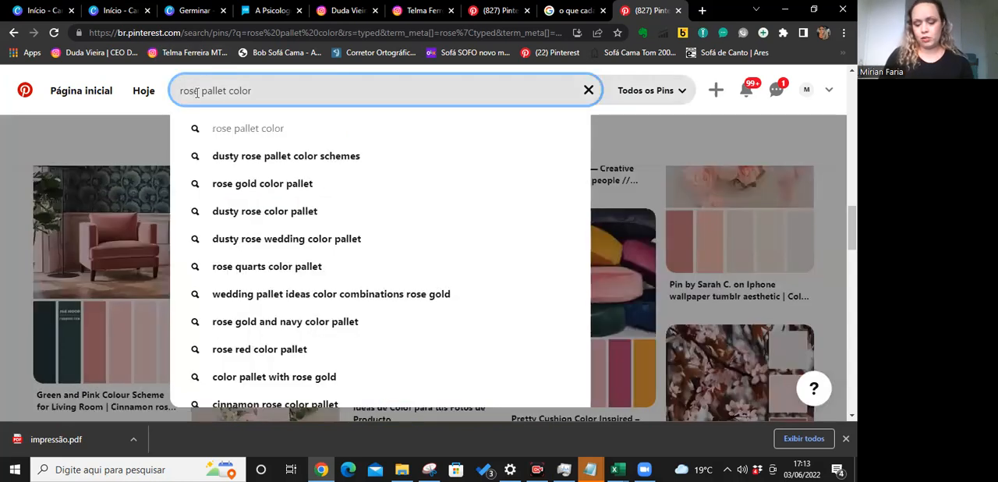
text(fl)
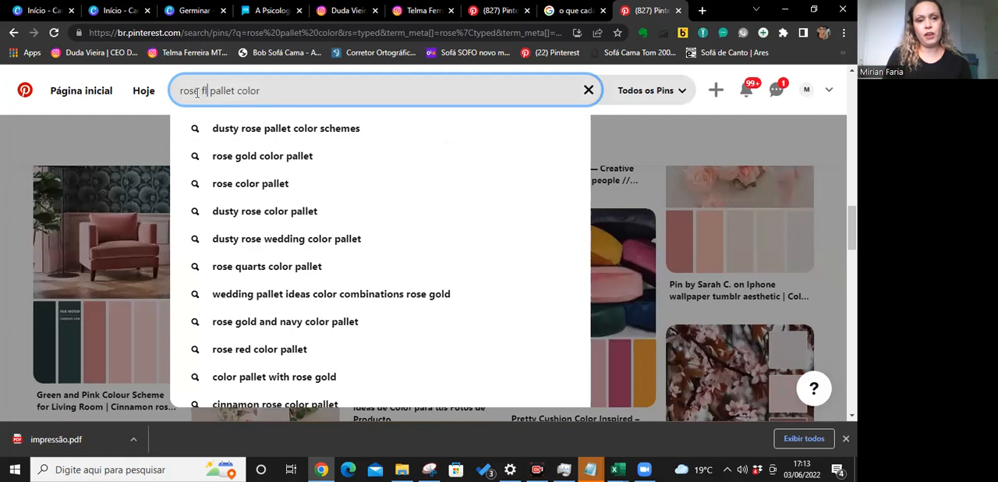
text(oer)
key(BackSpace)
key(BackSpace)
key(BackSpace)
text(ower)
key(Return)
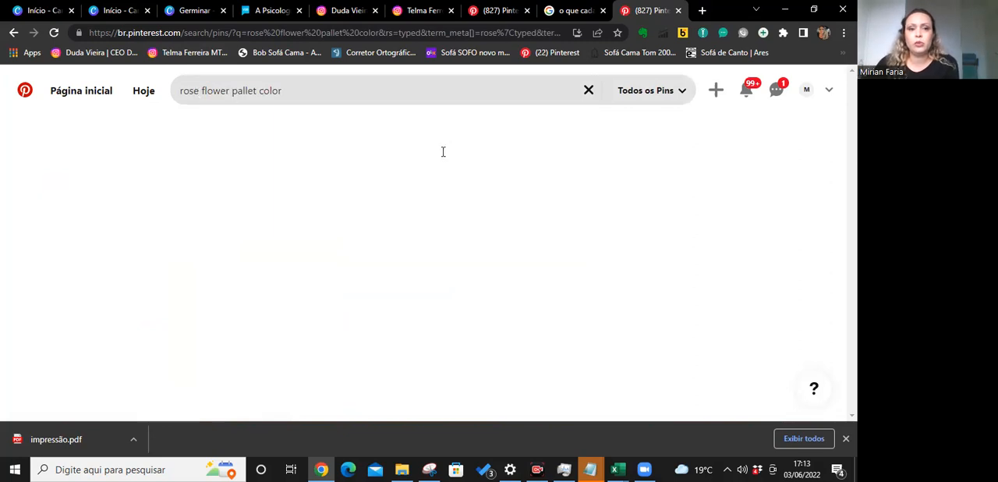
scroll(450, 157, down, 2)
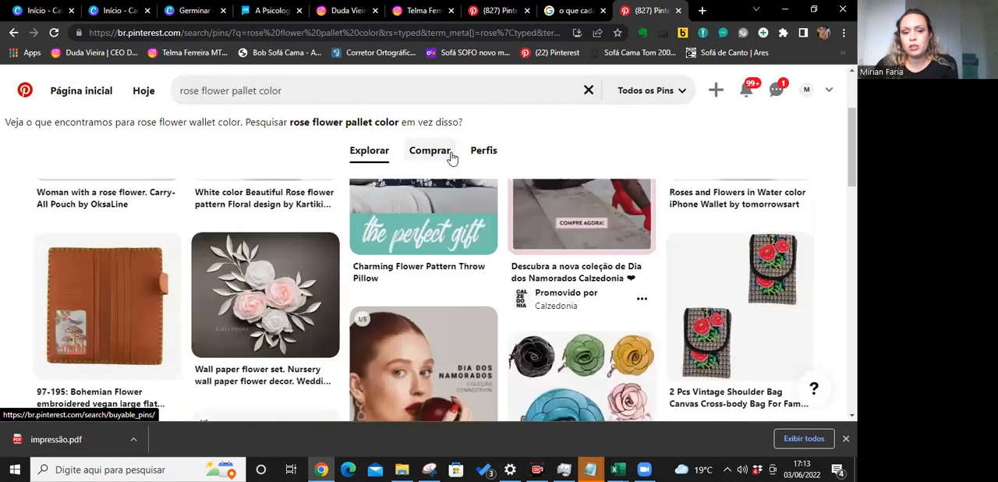
scroll(451, 157, down, 2)
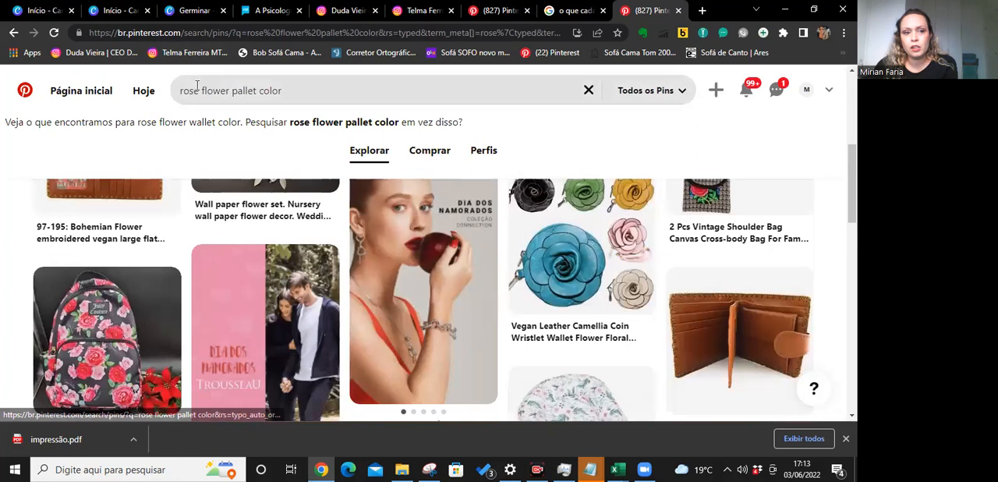
Shorten the query to "rose flower pallet" and check the pins it returns.
double_click(338, 90)
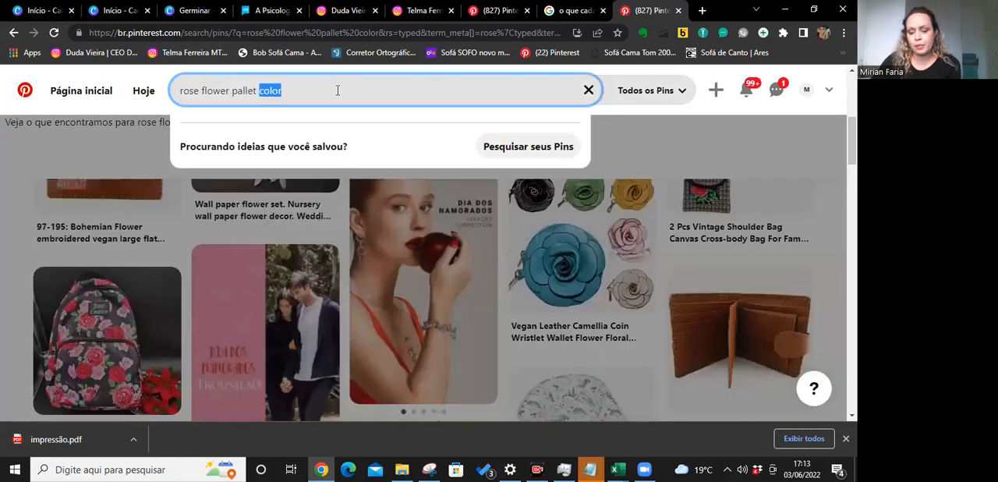
key(BackSpace)
key(Return)
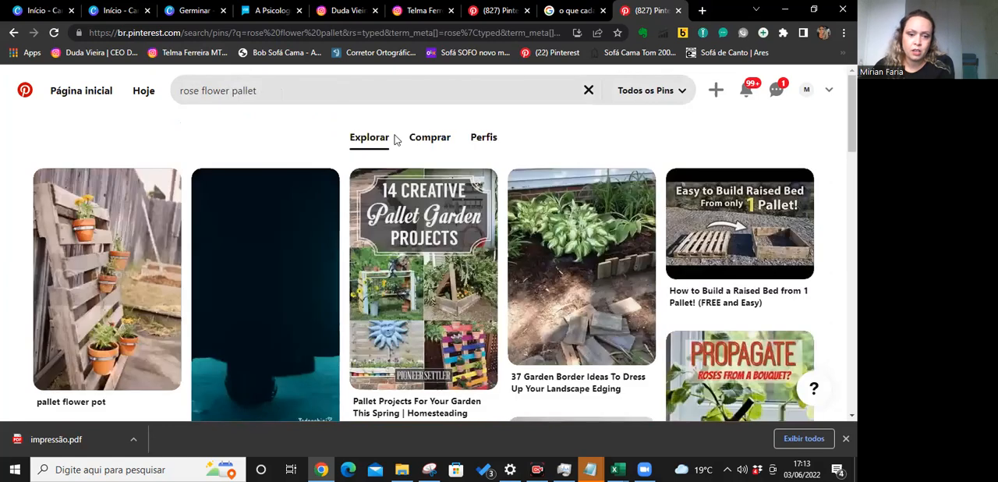
scroll(452, 269, down, 3)
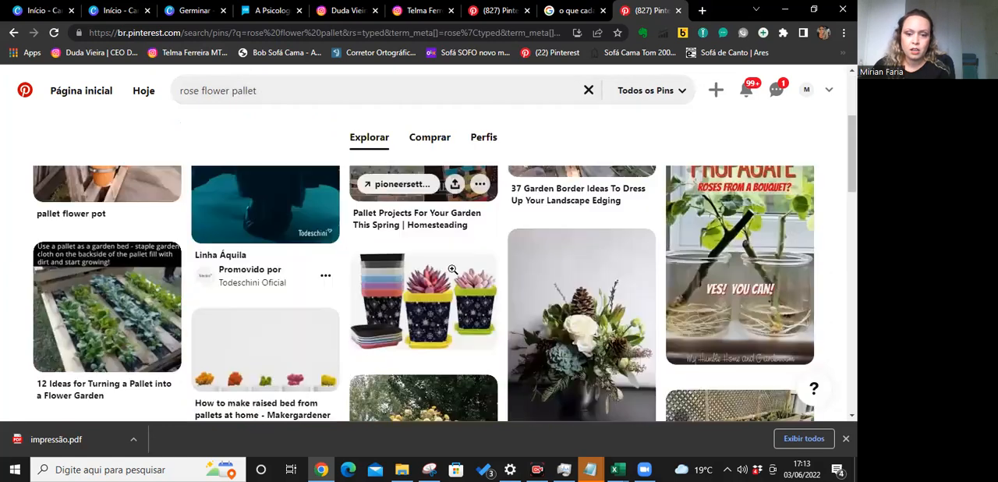
Replace the search query with "paleta de cores vermelha" and run the search.
click(262, 92)
text(red)
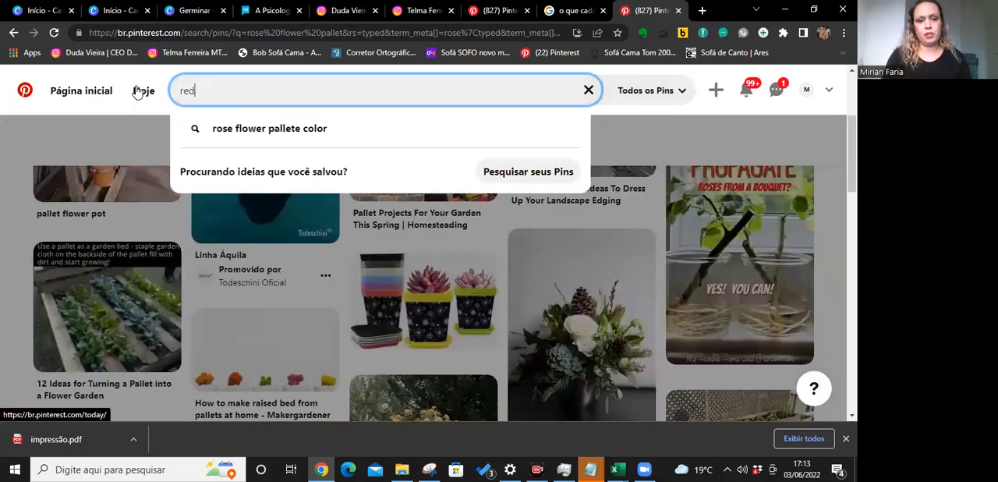
key(BackSpace)
key(BackSpace)
key(BackSpace)
text(paleta de cores ver)
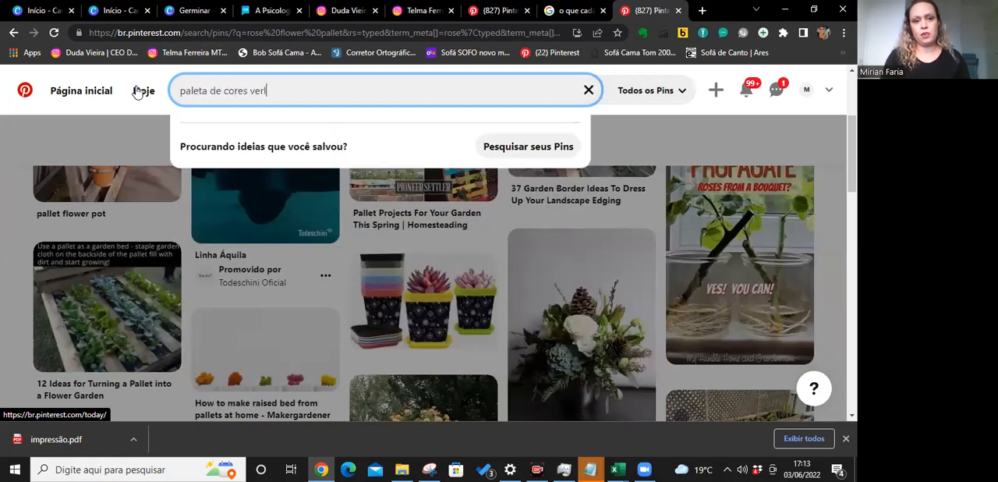
text(a)
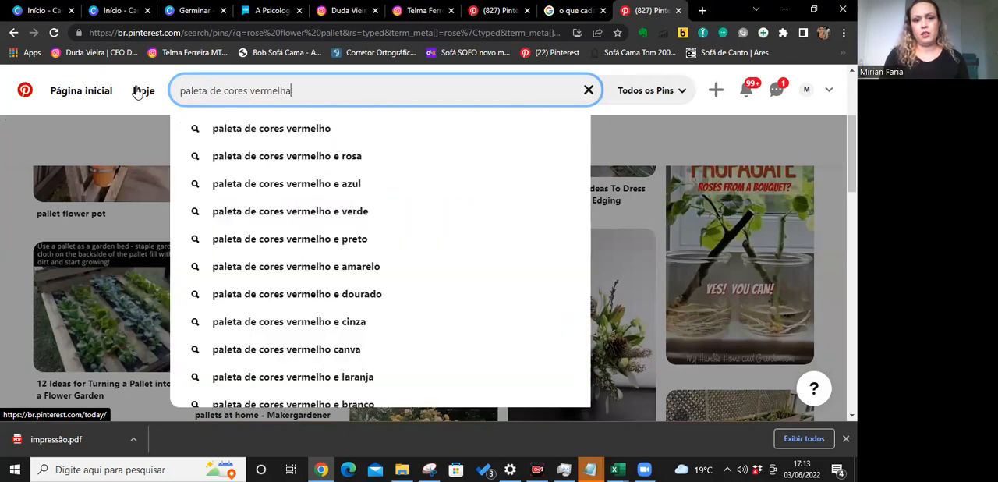
key(Return)
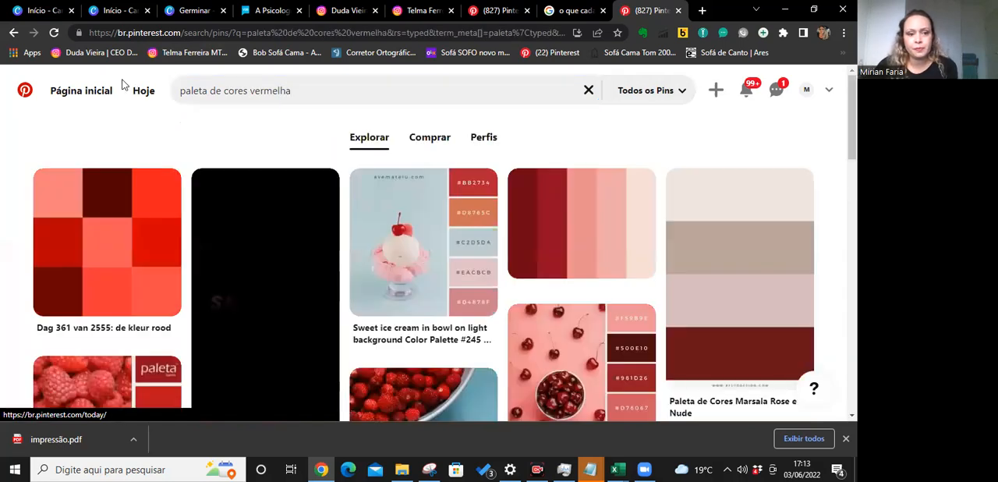
Open the "Paleta de cores vermelho" pin with the dark red roses and copy its image.
scroll(750, 330, down, 1)
scroll(749, 330, down, 2)
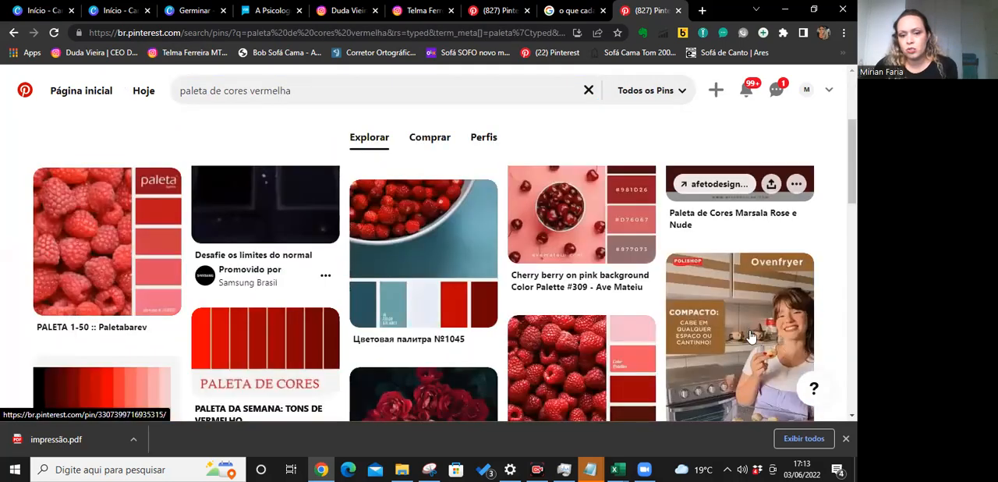
scroll(751, 335, up, 1)
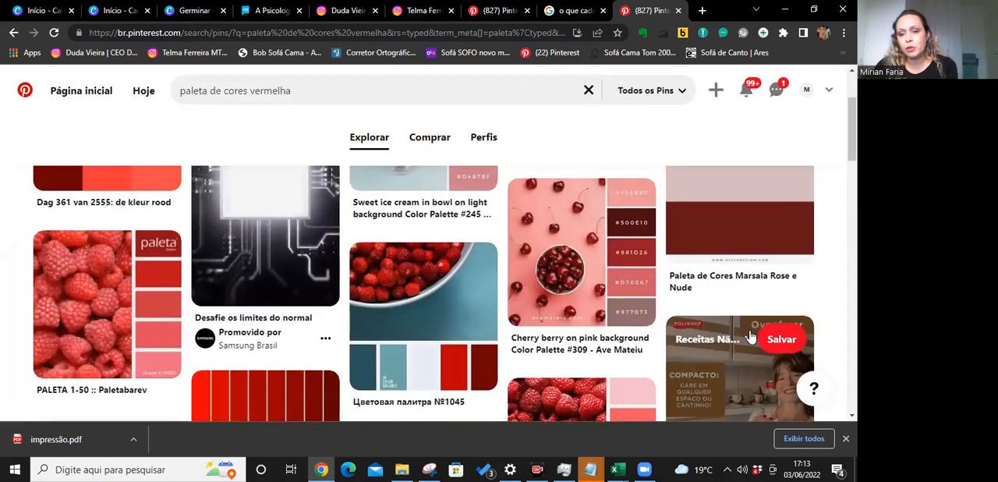
scroll(749, 336, down, 4)
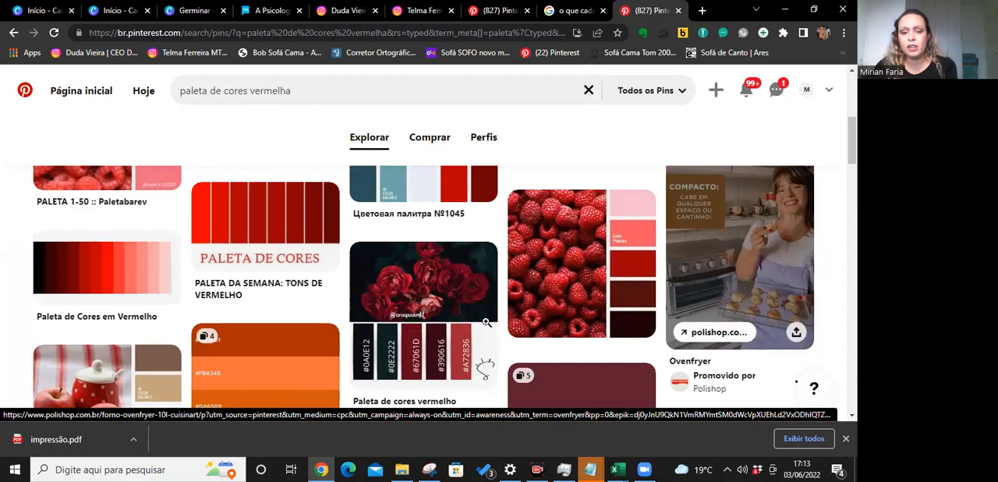
click(440, 308)
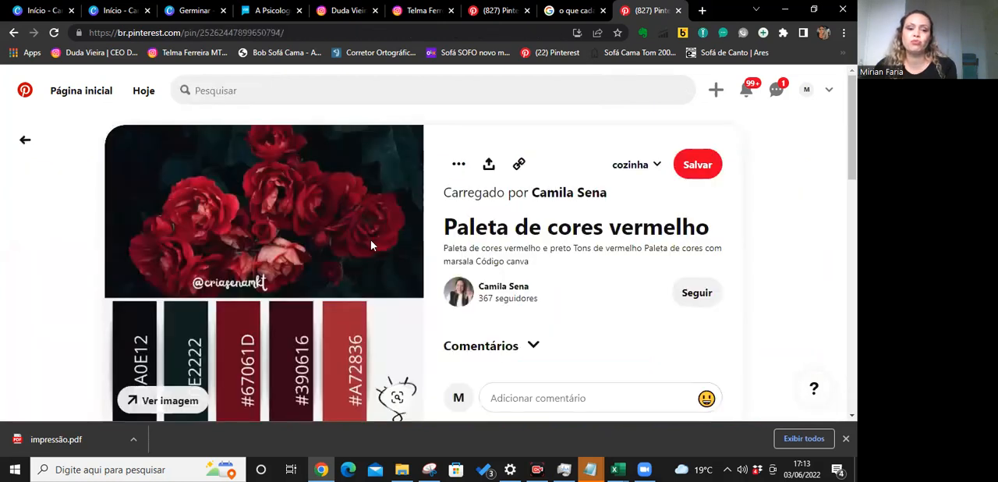
scroll(371, 245, down, 1)
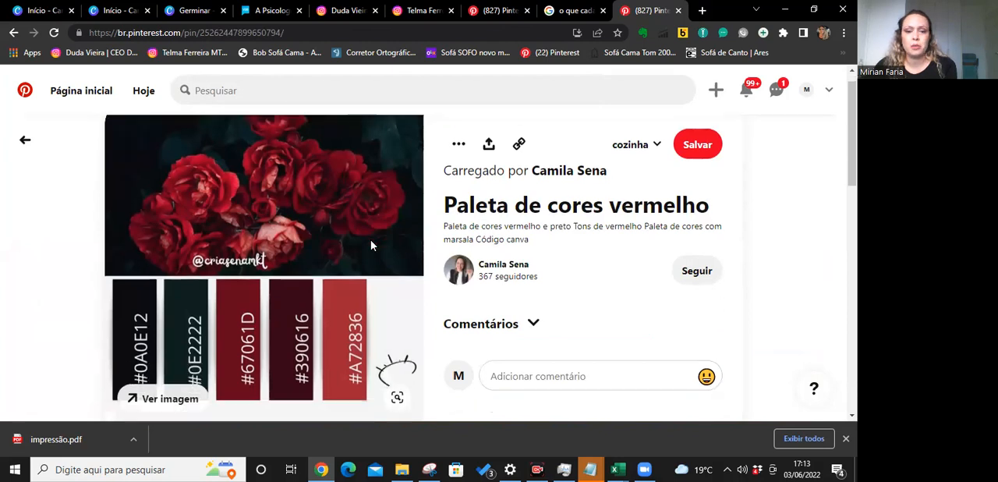
right_click(317, 214)
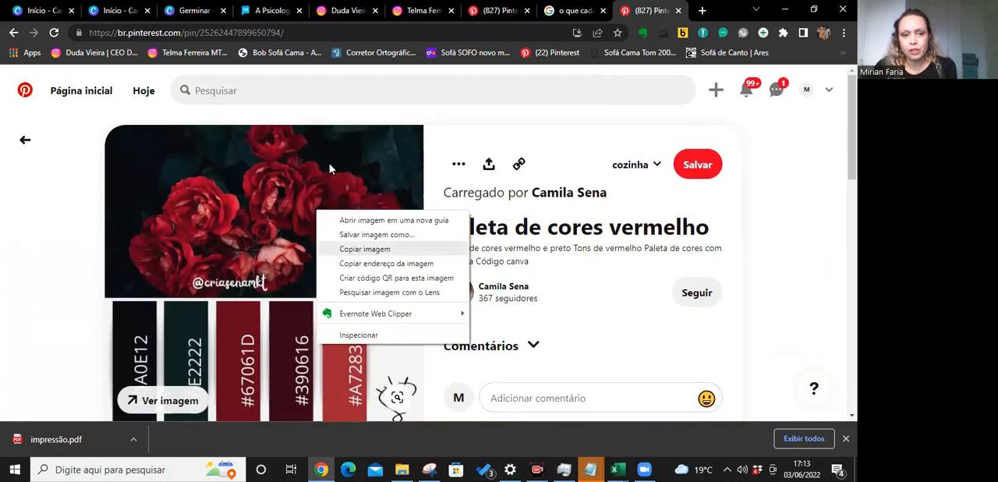
click(365, 249)
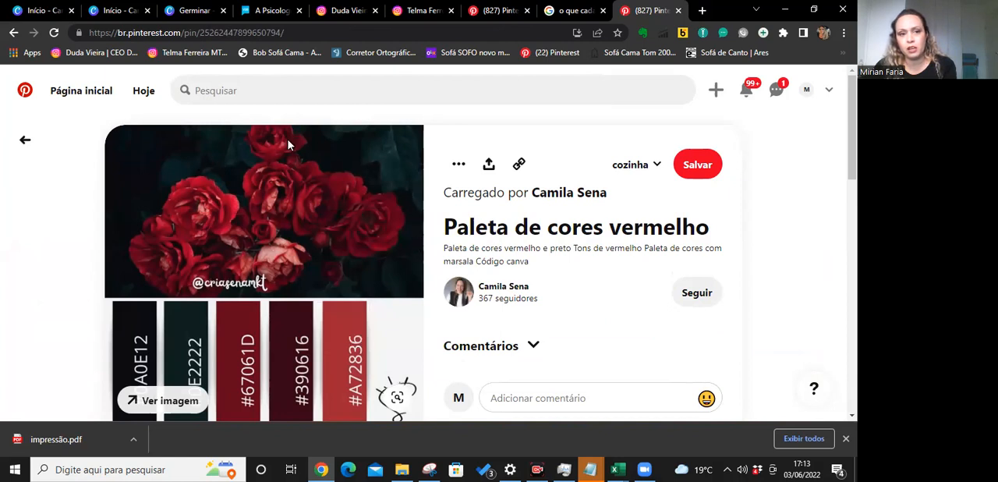
Switch to the Canva presentation, exit presenting, add a blank page after page 14 and paste the copied palette image onto it.
click(205, 13)
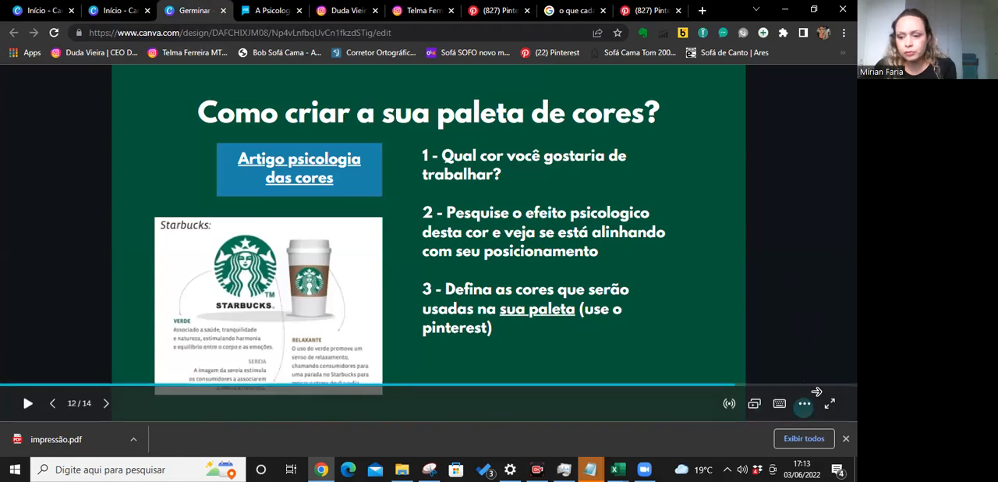
click(830, 404)
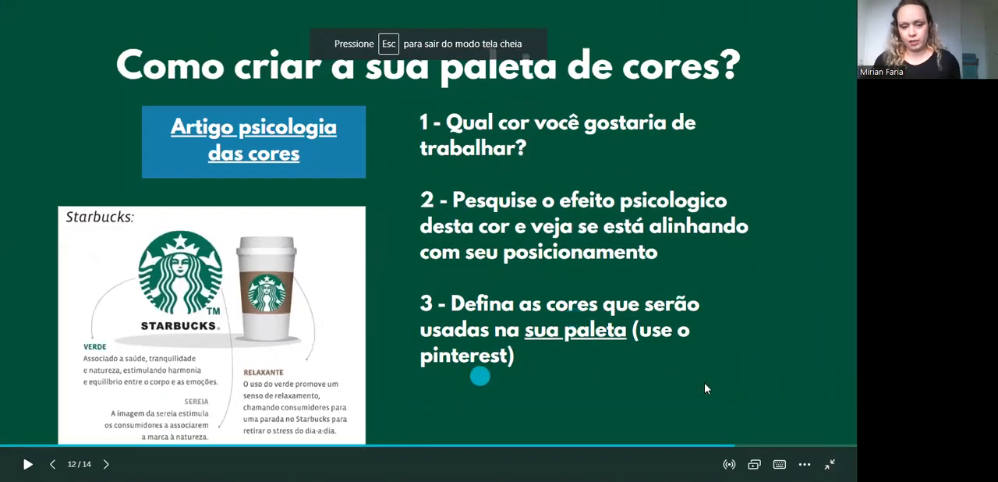
click(830, 464)
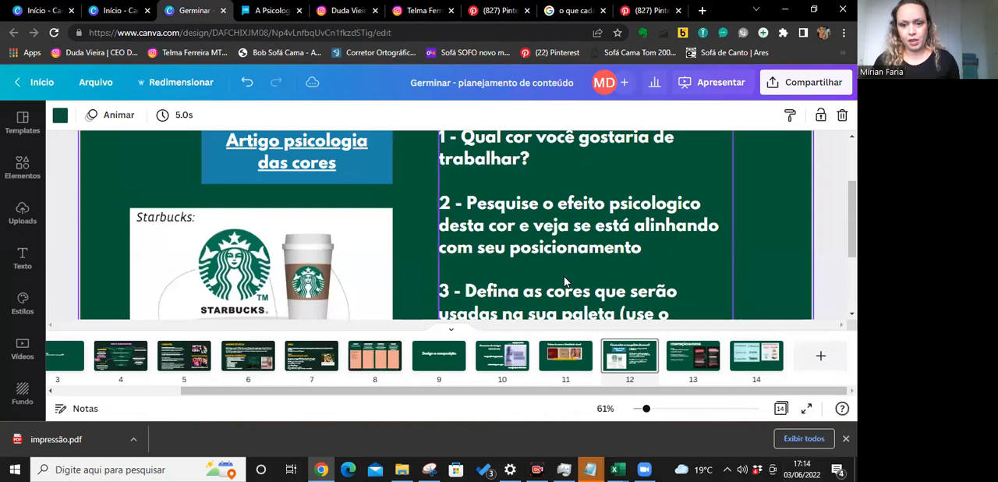
click(757, 356)
click(817, 356)
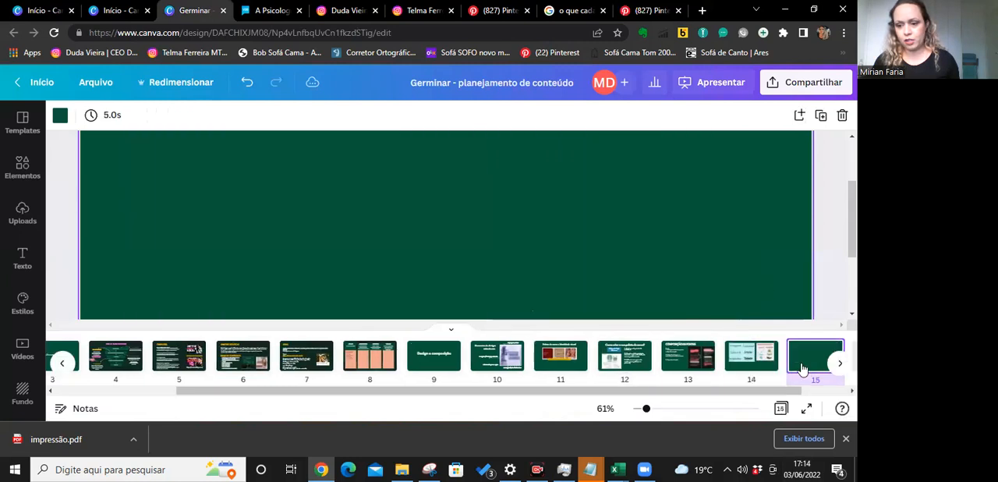
key(ctrl+v)
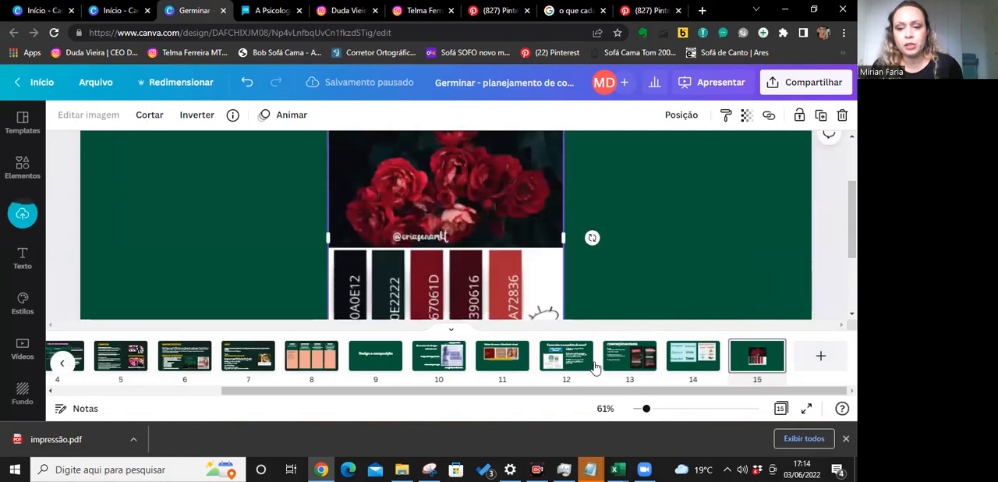
Check the palette creation instructions on page 12, then select the red palette image on page 15.
click(556, 363)
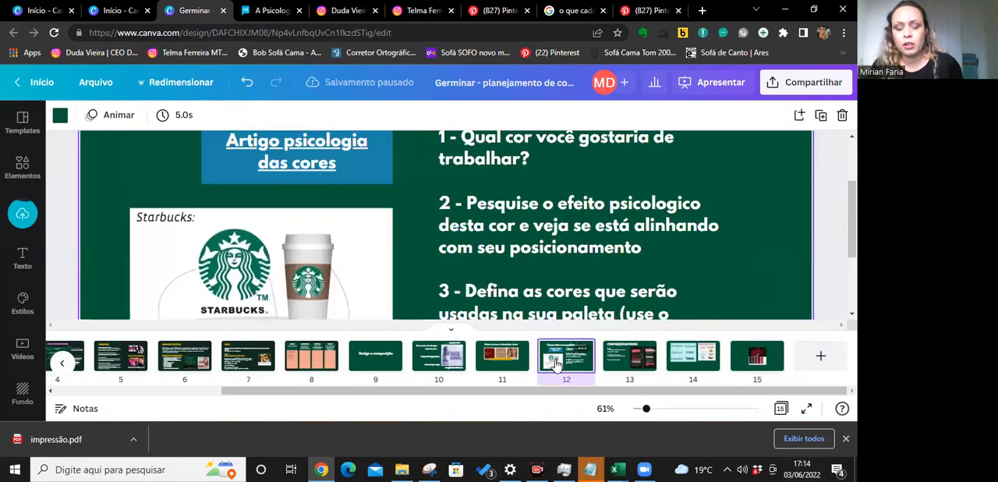
scroll(490, 218, down, 3)
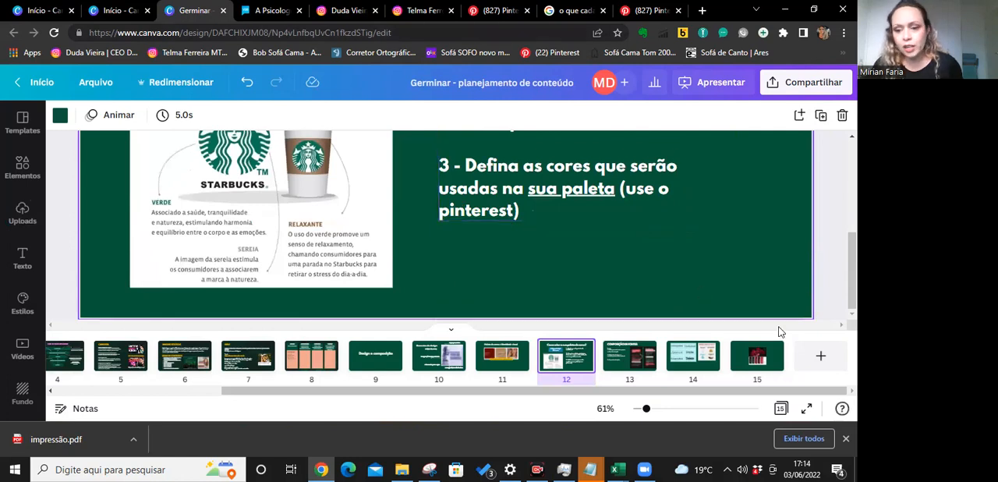
click(757, 356)
scroll(619, 238, up, 3)
scroll(569, 236, up, 2)
scroll(499, 227, down, 3)
click(473, 220)
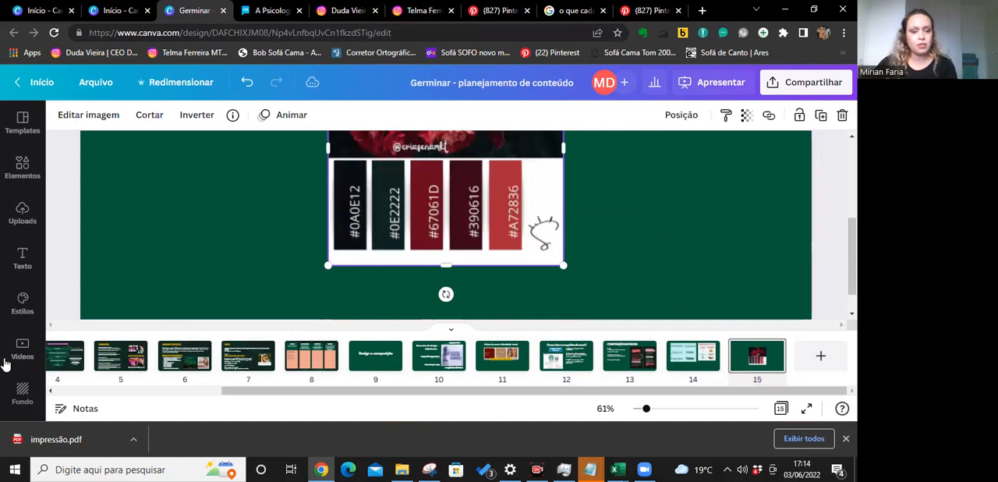
Open the list of additional Canva apps and look through the content and file import apps.
scroll(16, 355, down, 5)
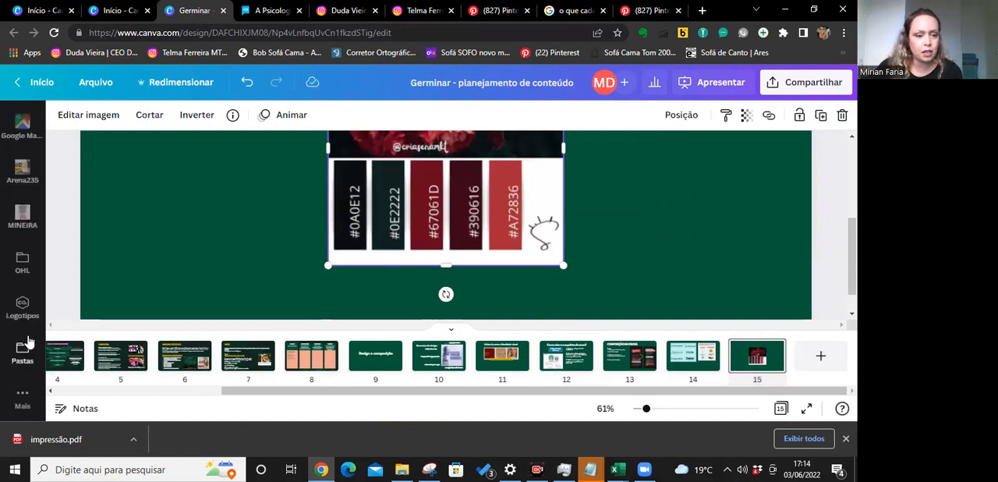
click(22, 396)
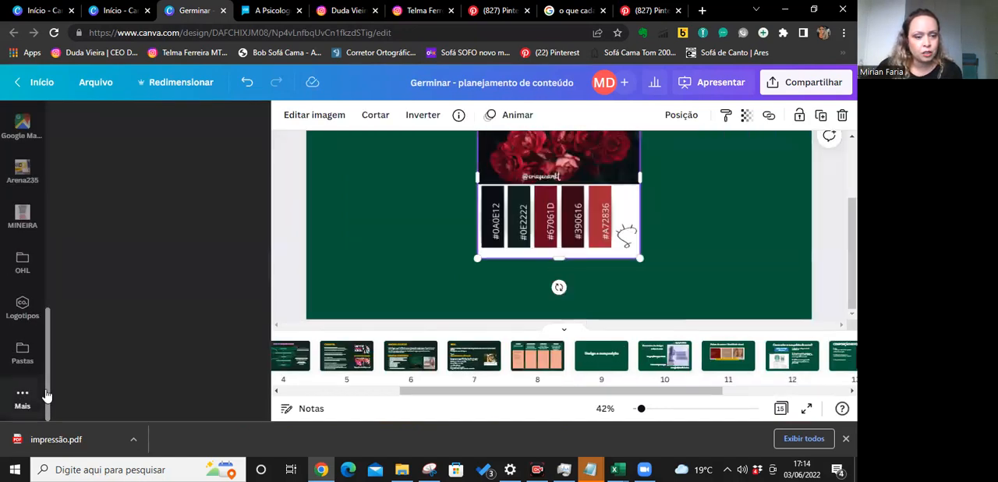
scroll(171, 245, down, 3)
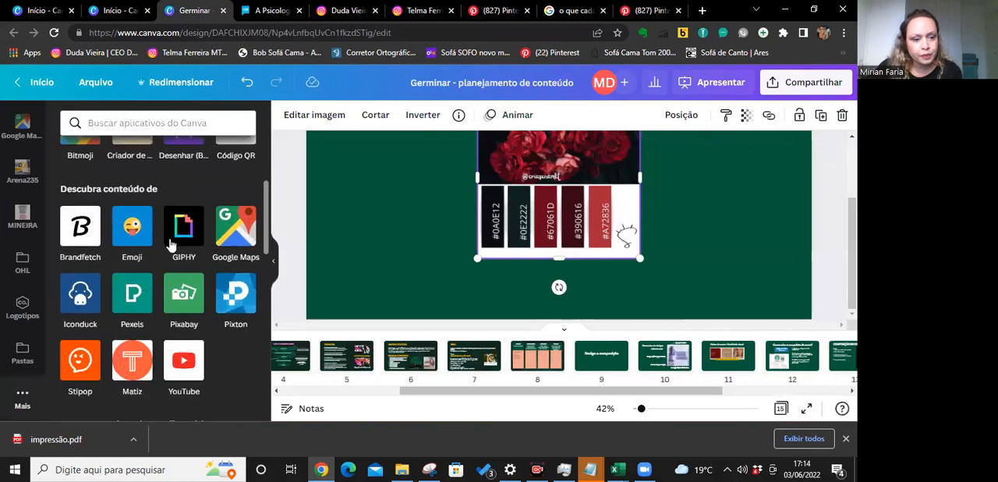
scroll(171, 245, down, 3)
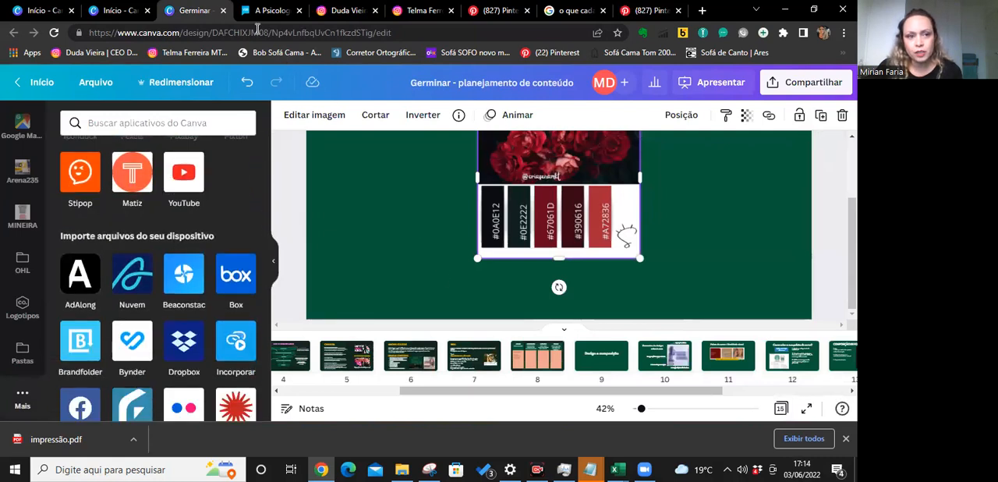
Look through the Canva home page's side menu for the Kit de Marca tool, then return to the Germinar presentation.
click(117, 10)
scroll(88, 382, down, 1)
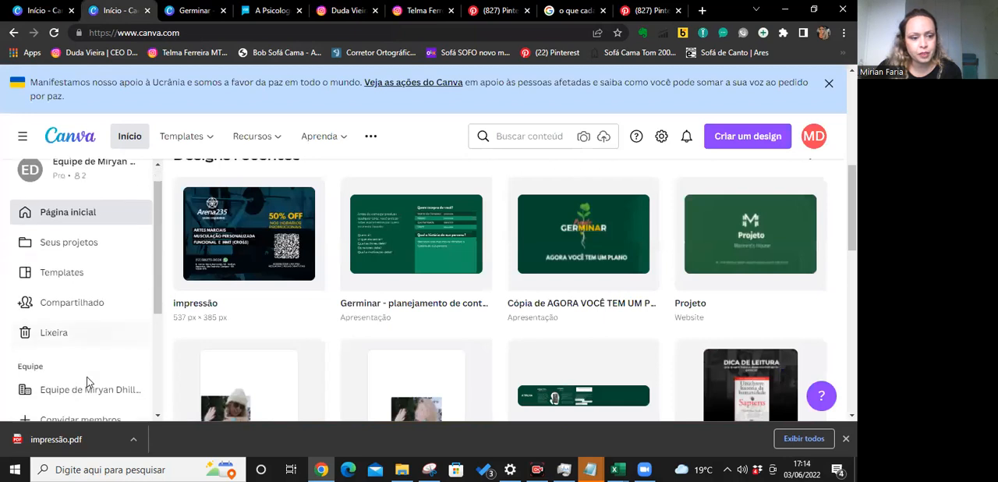
scroll(88, 382, down, 3)
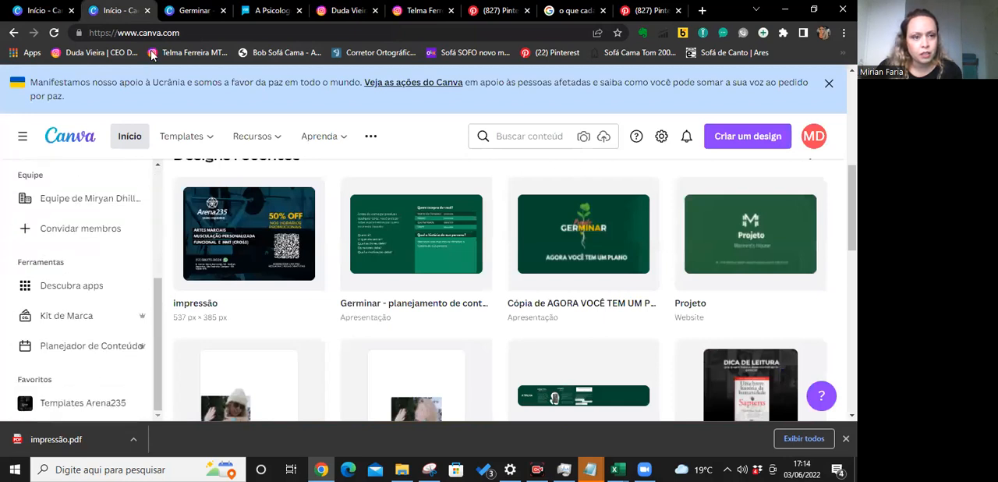
scroll(98, 387, down, 2)
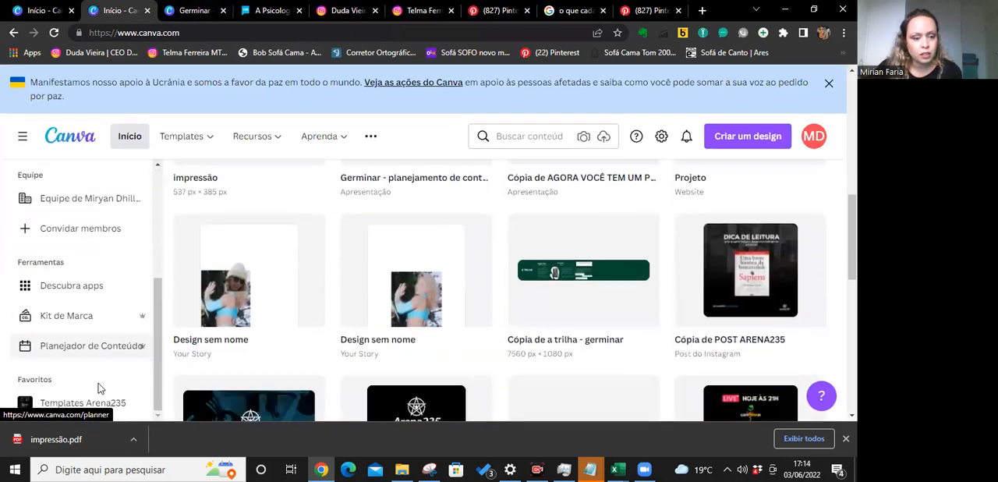
scroll(117, 355, down, 1)
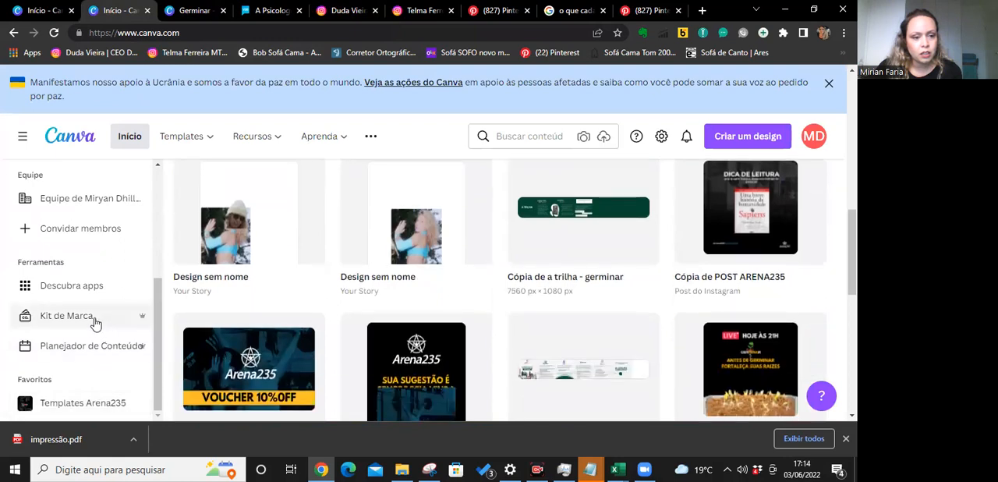
scroll(85, 309, up, 3)
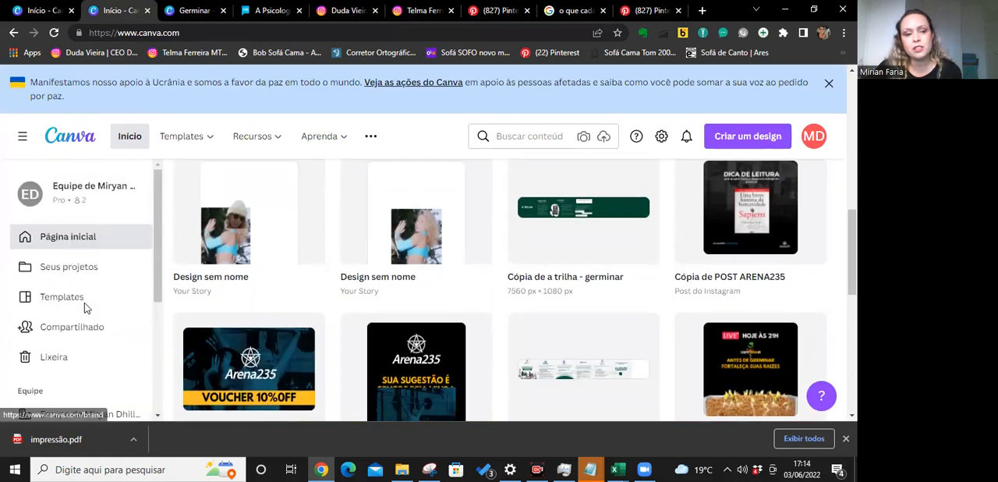
click(191, 10)
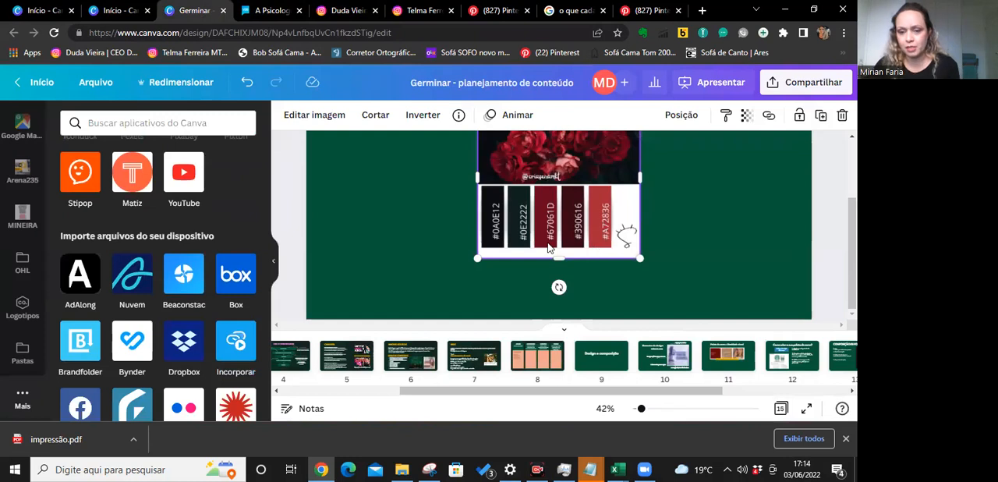
Add a recently used square shape to page 15 over the palette image.
scroll(549, 248, up, 2)
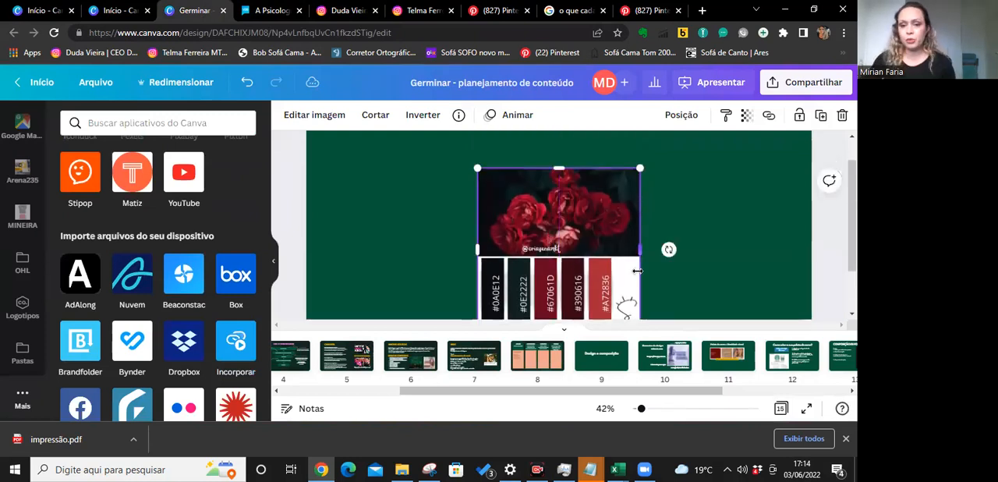
click(273, 261)
scroll(459, 232, down, 1)
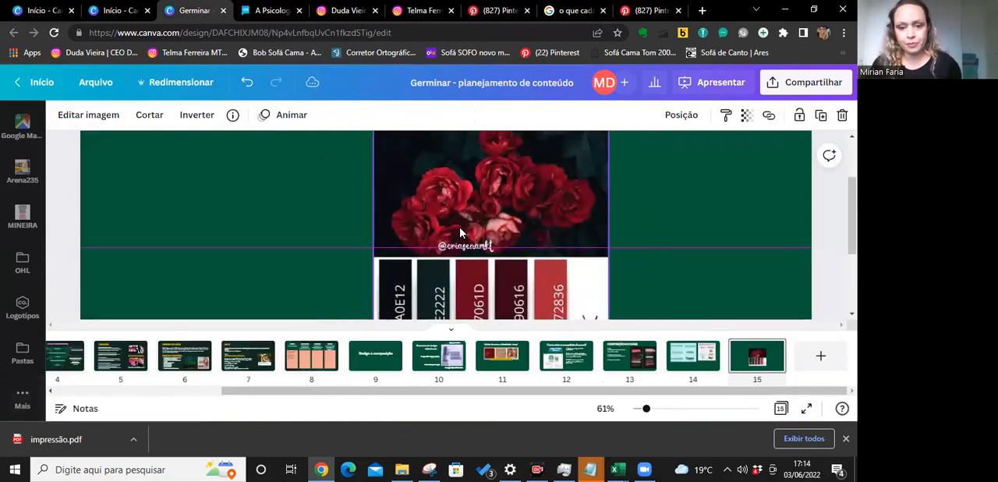
click(212, 229)
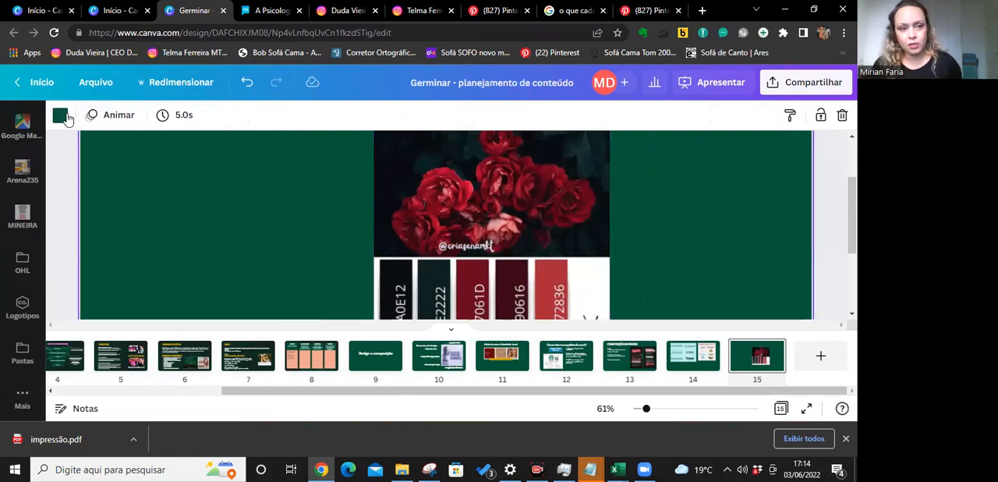
scroll(22, 226, up, 5)
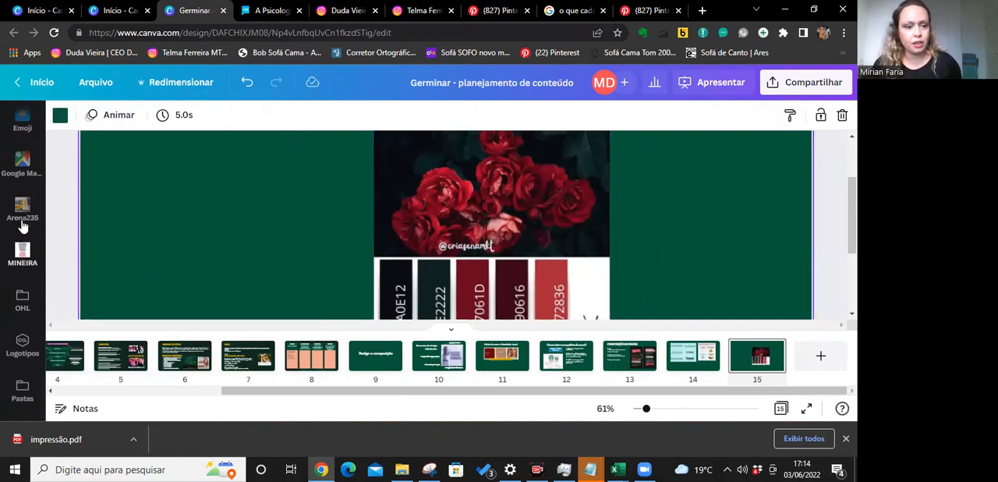
click(23, 167)
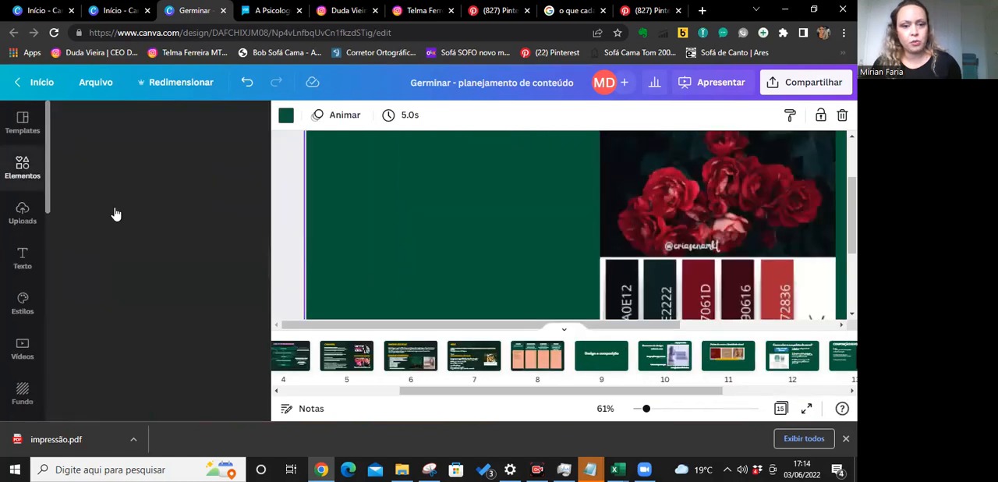
click(86, 226)
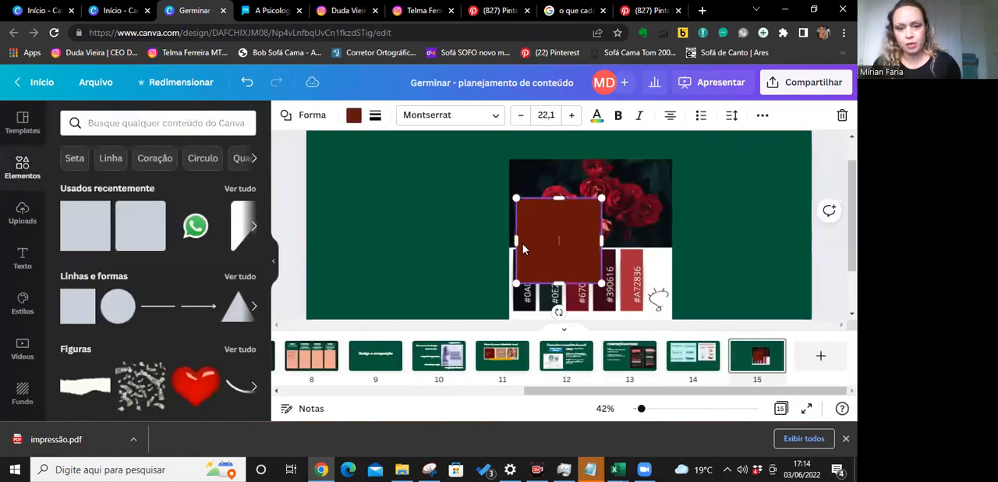
Reposition the square and paste two copies of it to make a row of three equal squares.
click(502, 223)
drag(544, 237, 587, 225)
key(ctrl+v)
key(ctrl+v)
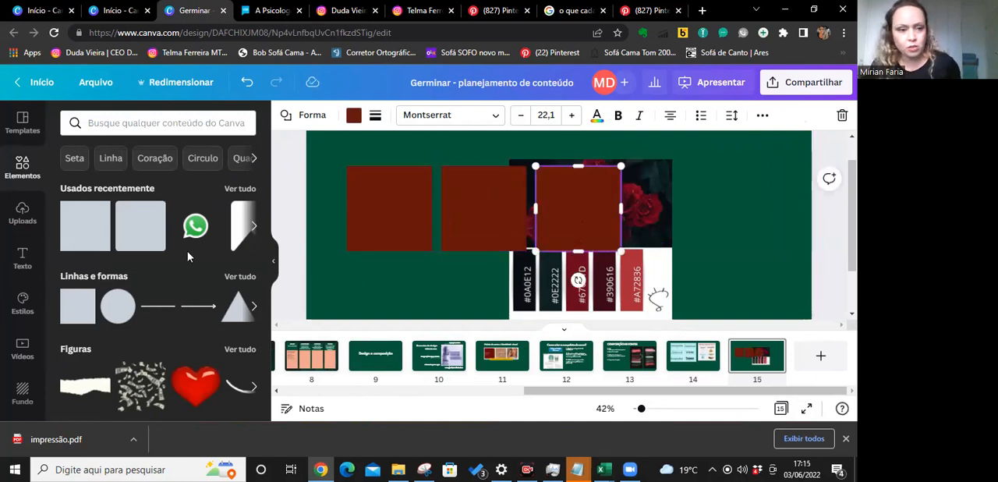
Recolour the third square with the custom very light blue #E8FFFE.
click(353, 116)
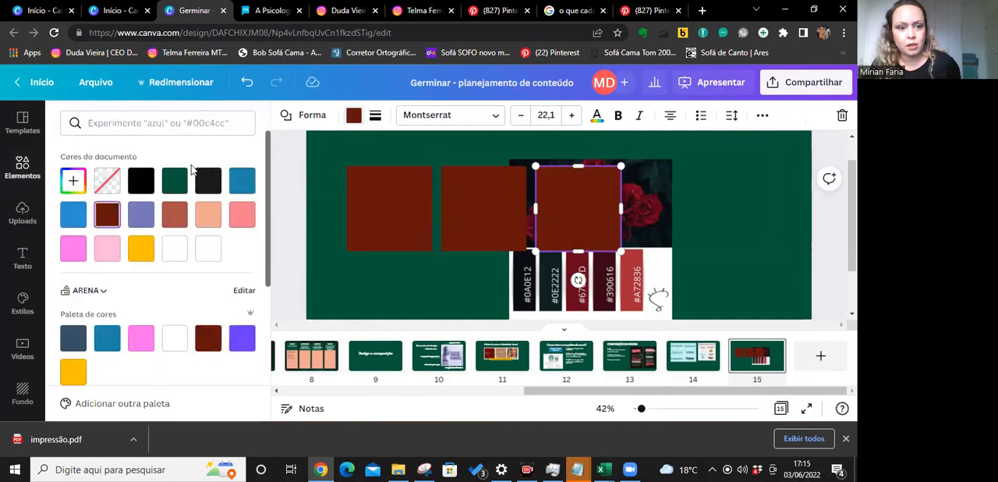
click(173, 250)
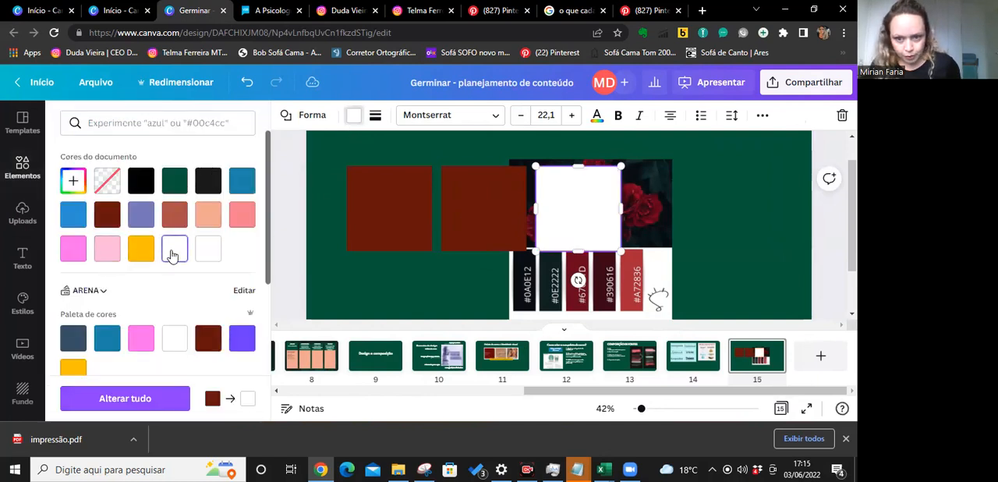
click(76, 181)
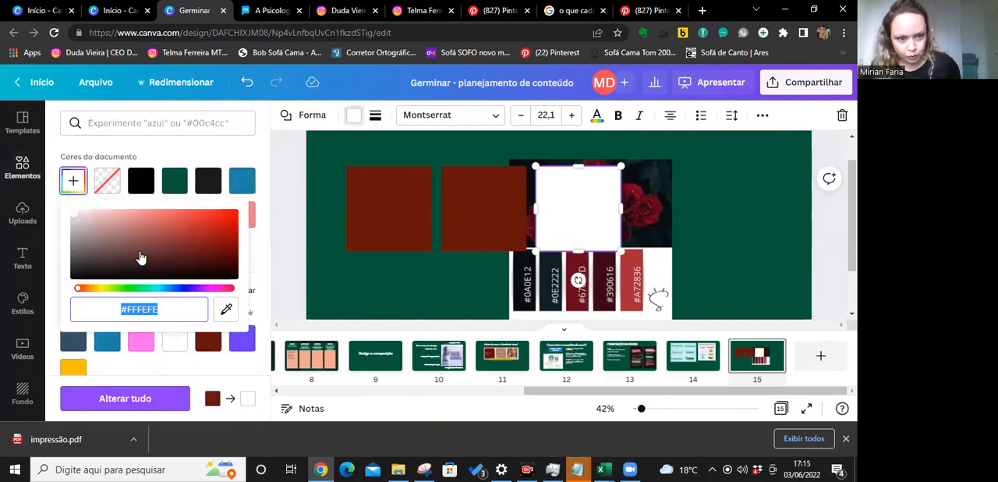
drag(84, 221, 94, 212)
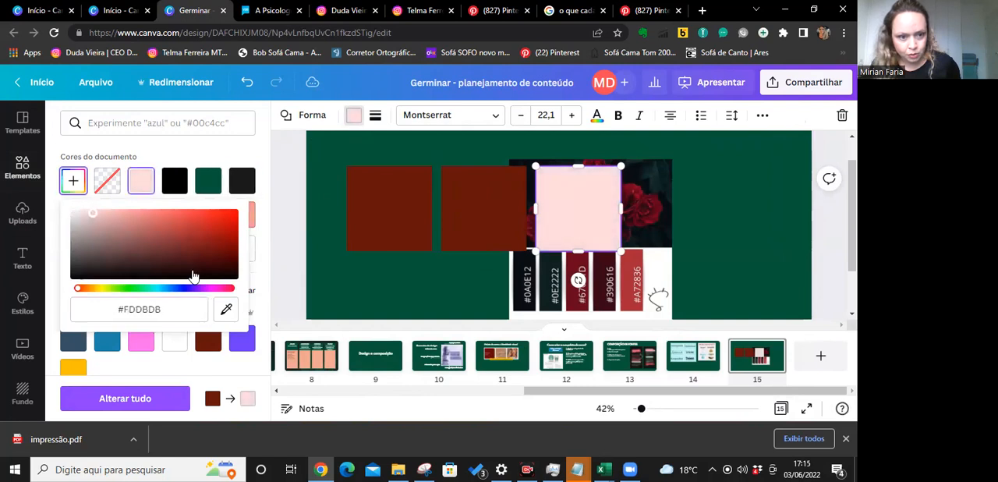
drag(84, 292, 154, 296)
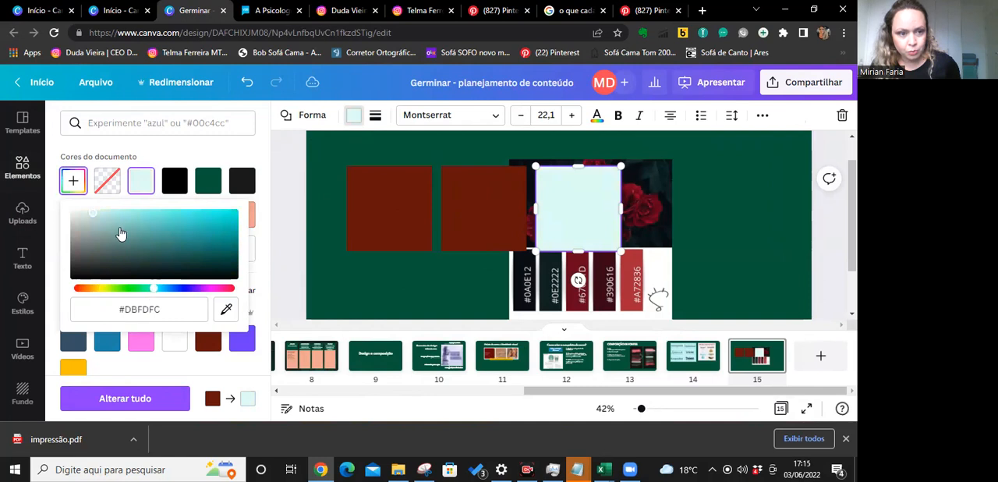
drag(94, 216, 86, 213)
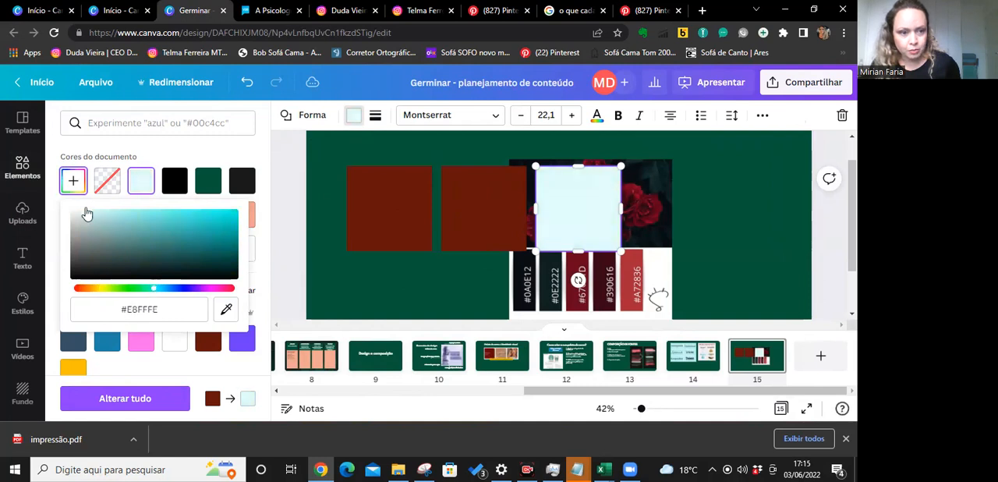
Fill the middle square with the dark red sampled from the palette image's #67061D swatch using the colour picker.
click(468, 220)
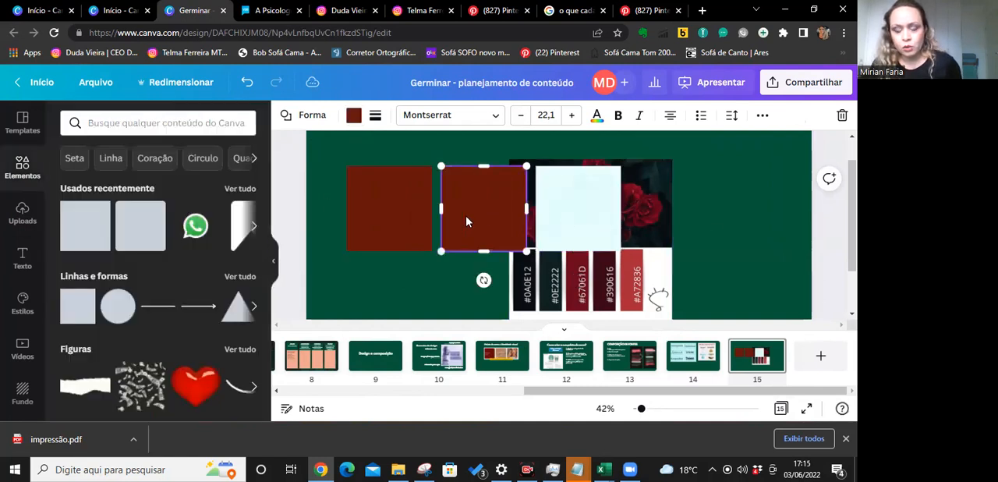
click(353, 117)
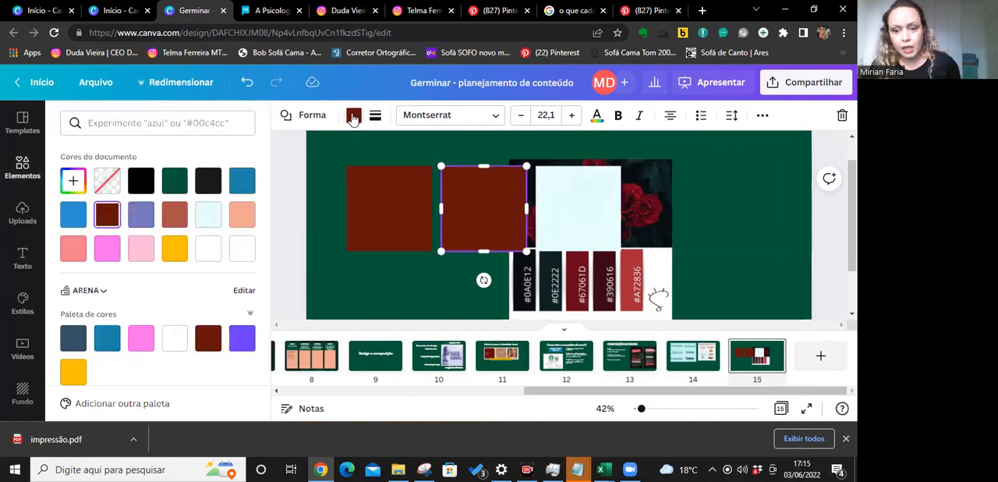
click(72, 183)
click(466, 230)
click(73, 183)
click(74, 187)
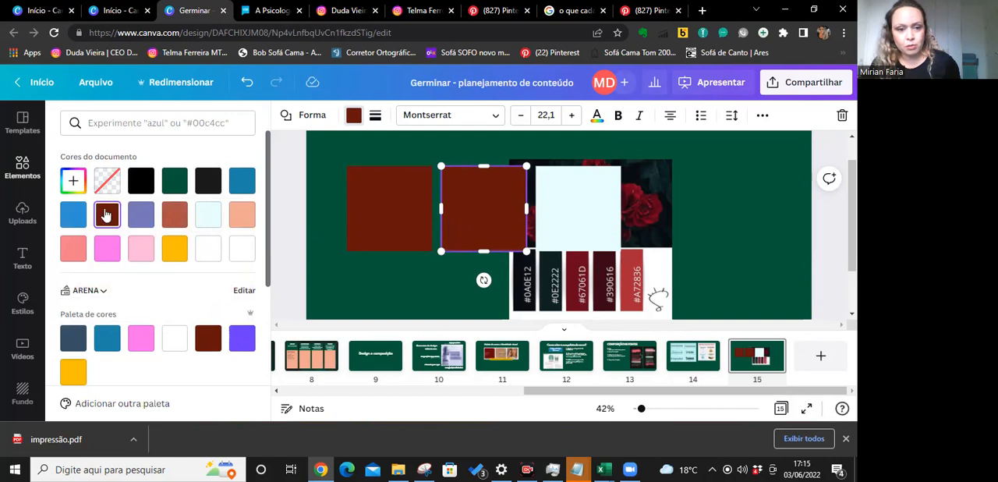
click(73, 180)
click(226, 309)
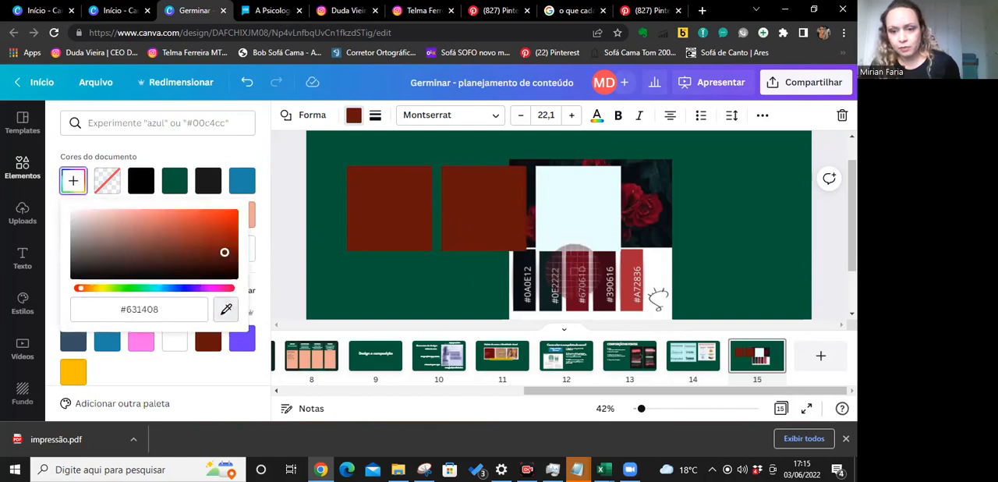
click(577, 277)
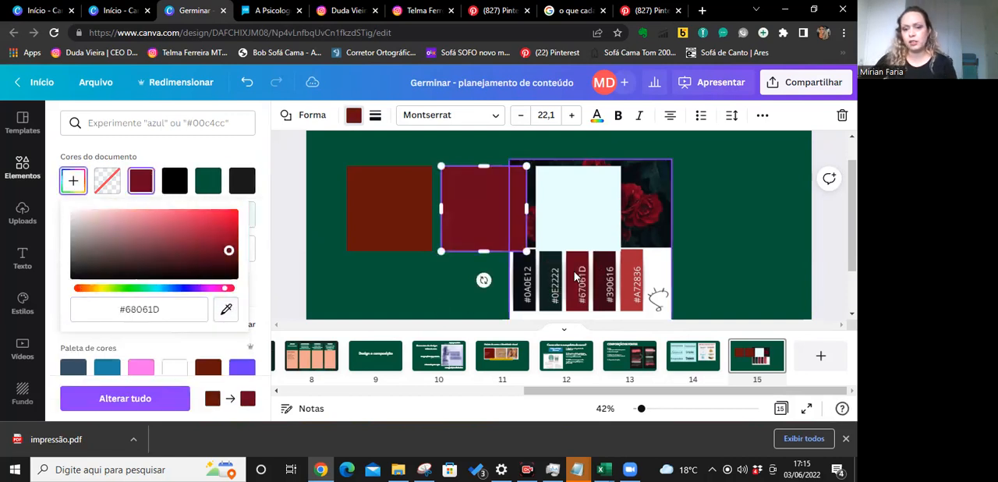
Fill the first square with the dark green sampled from the palette image's #0E2222 swatch.
click(384, 208)
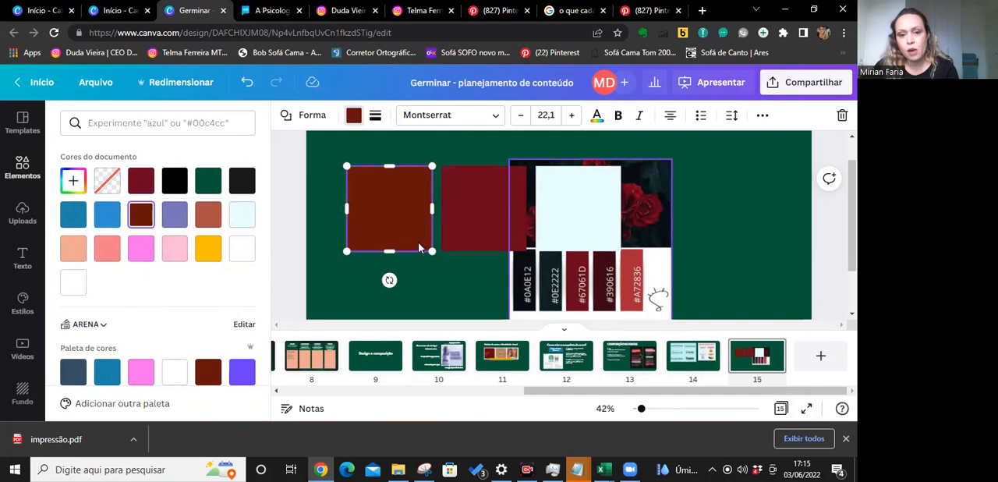
click(354, 115)
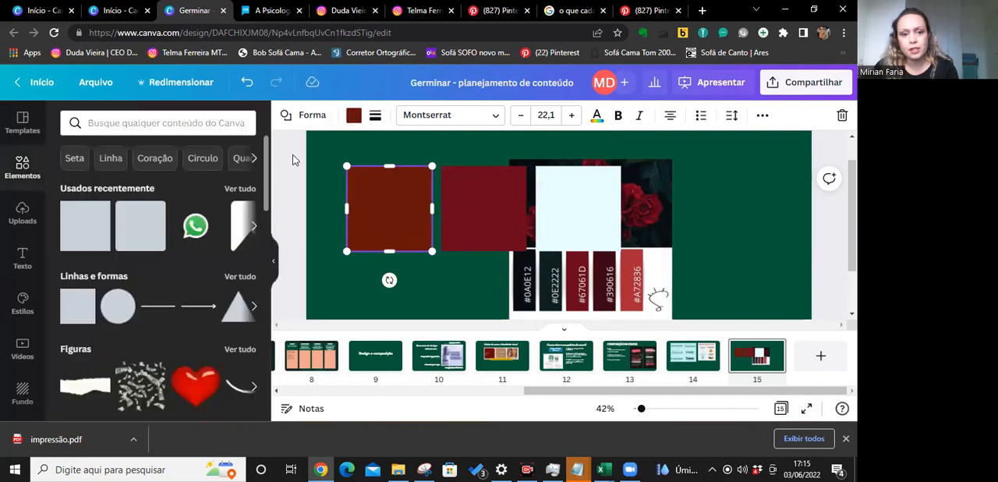
click(354, 115)
click(354, 114)
click(354, 115)
click(72, 182)
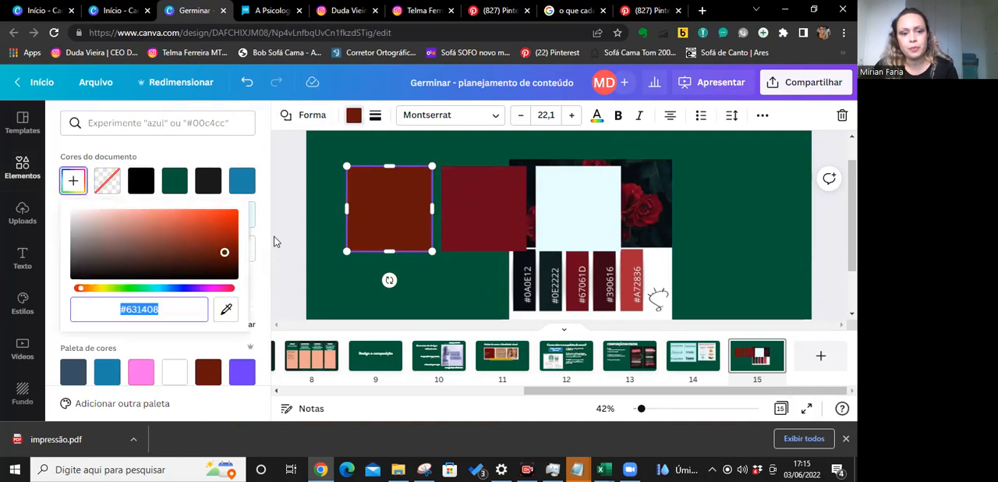
click(226, 309)
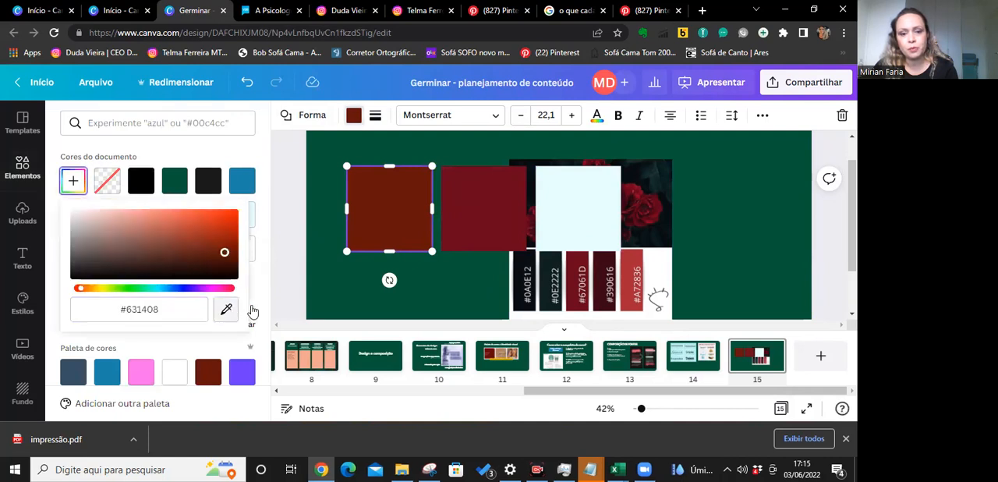
click(550, 288)
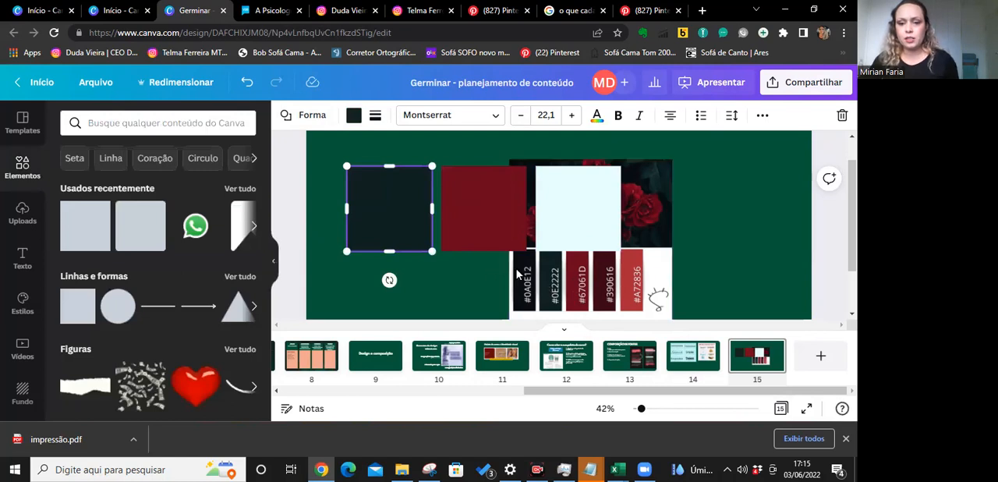
Move the palette image to the page's right edge and add a copy of the light blue square as fourth in the row.
drag(540, 286, 737, 271)
click(607, 230)
key(ctrl+v)
drag(595, 237, 688, 232)
click(760, 285)
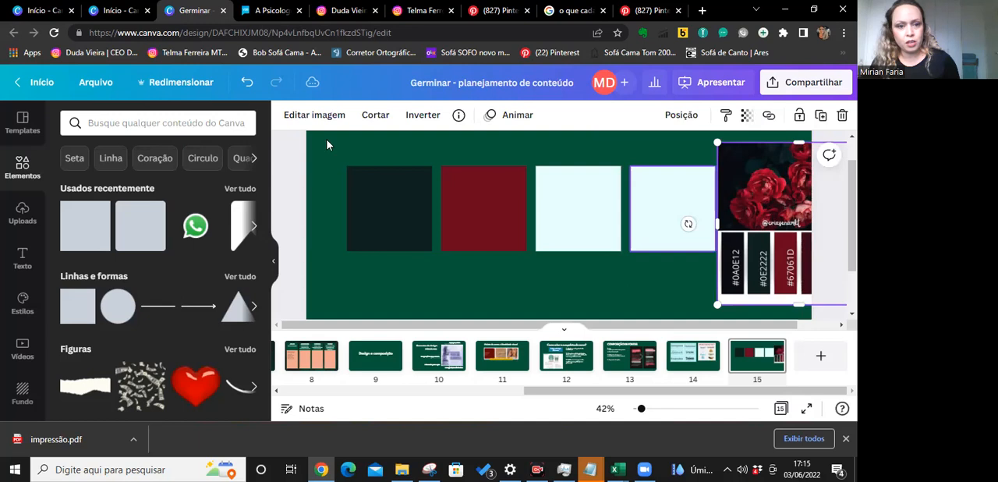
Fill the fourth square with the near-black colour #090D12 sampled from the palette image.
click(657, 213)
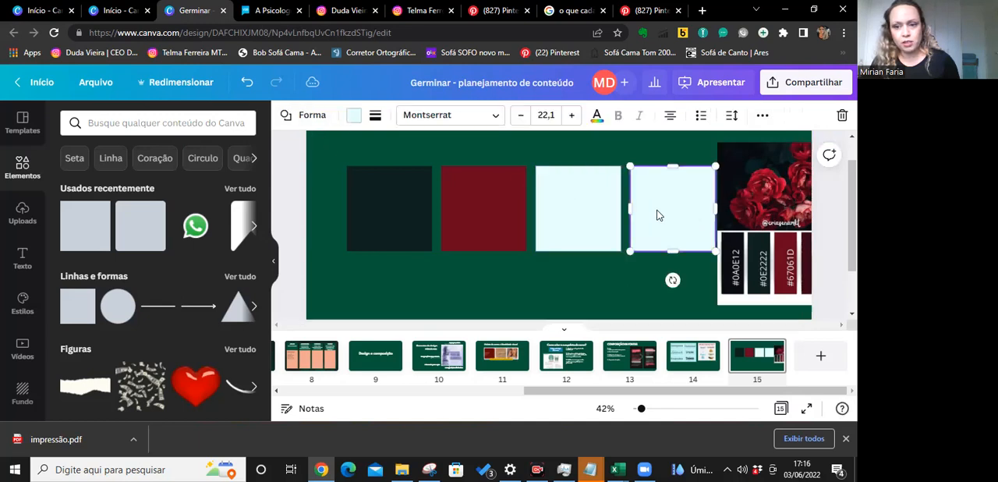
click(353, 117)
click(74, 180)
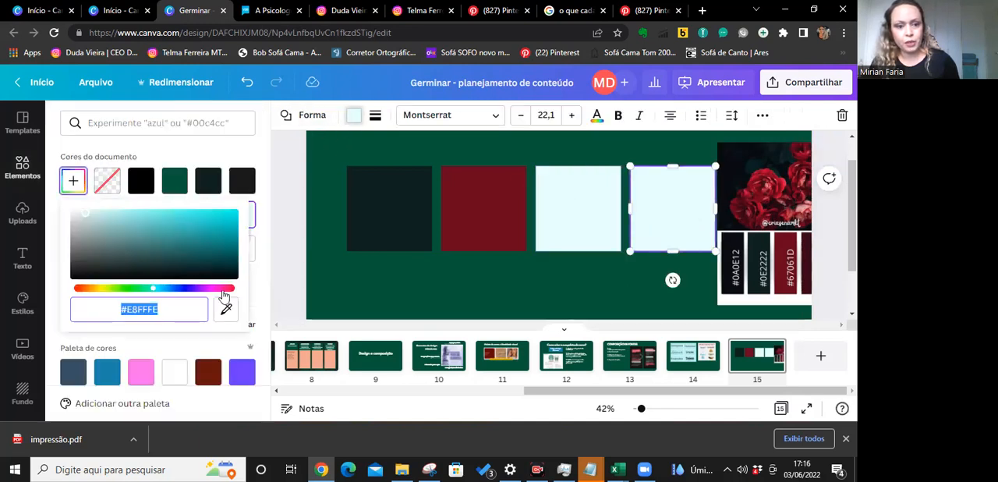
click(734, 238)
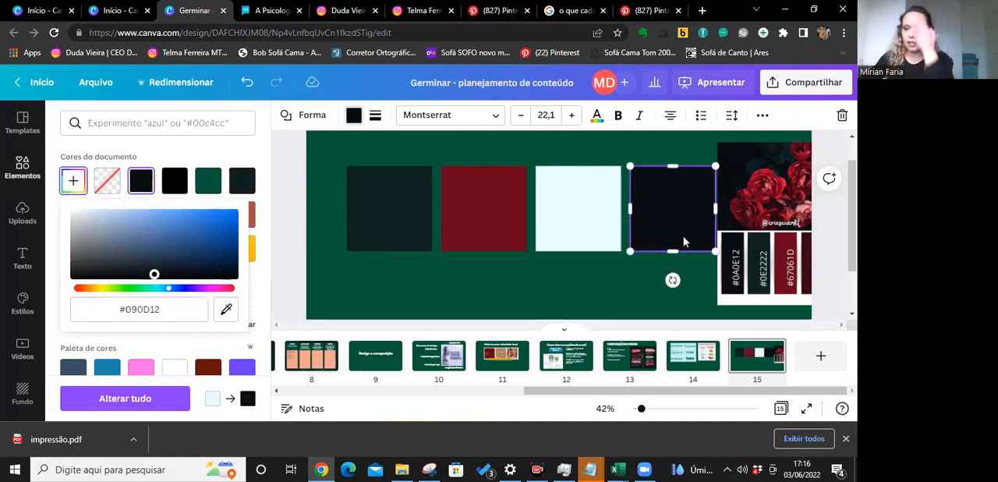
Nudge the palette image sideways and shift the red square's hue to the dark red #680618.
mouse_move(747, 200)
mouse_down()
mouse_move(769, 205)
mouse_move(756, 203)
mouse_up()
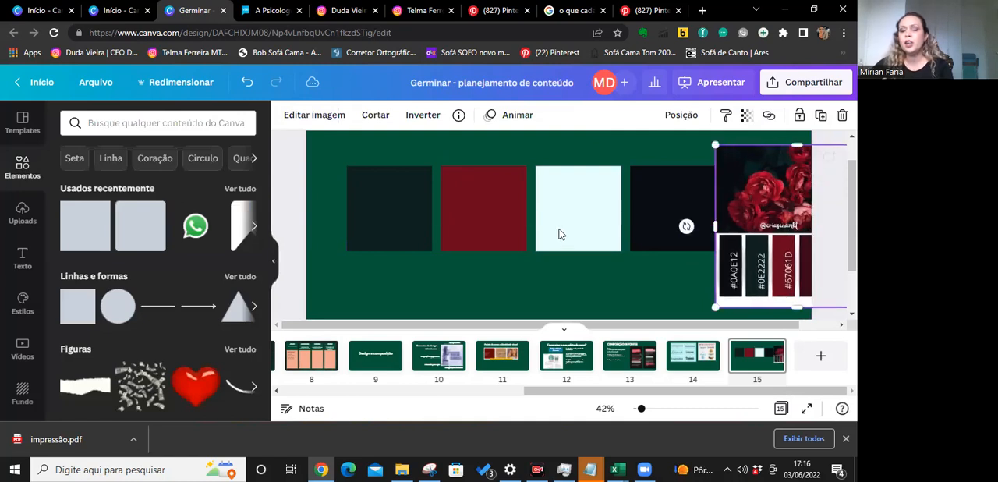
click(506, 236)
click(353, 115)
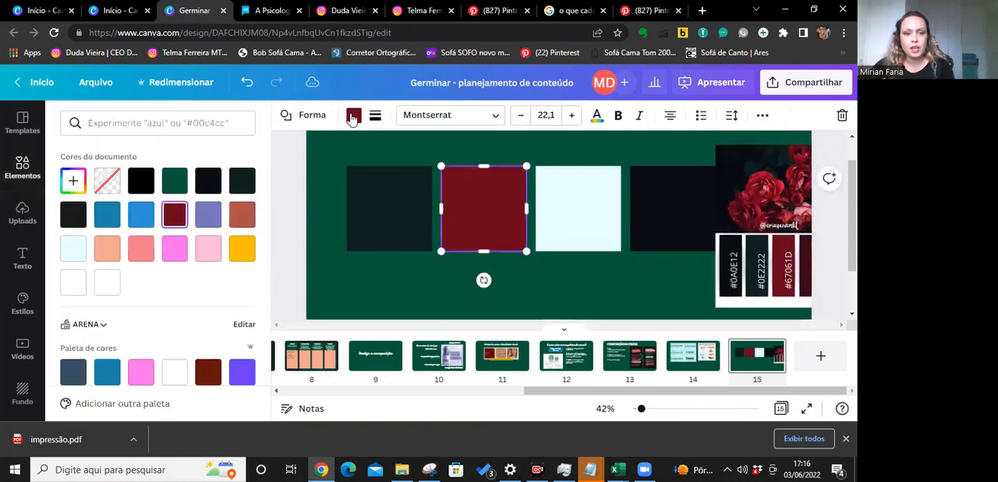
click(73, 180)
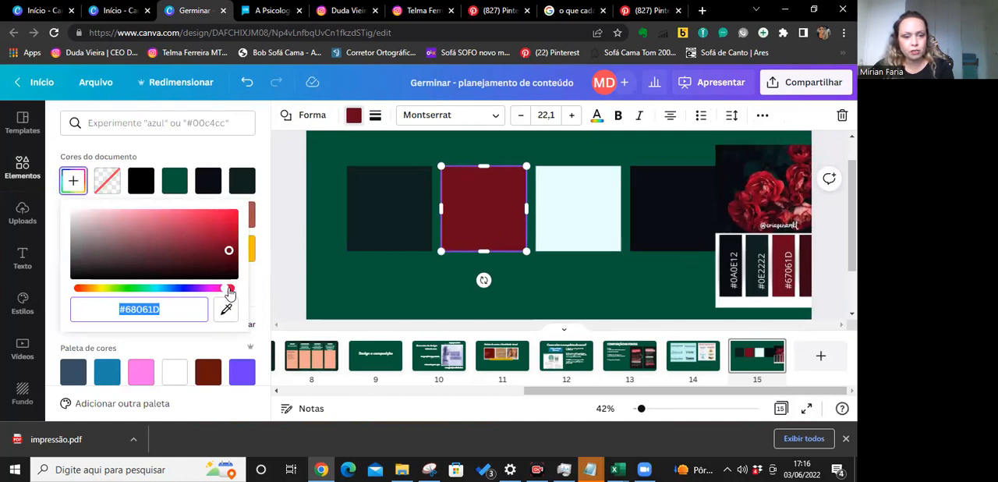
drag(230, 292, 235, 295)
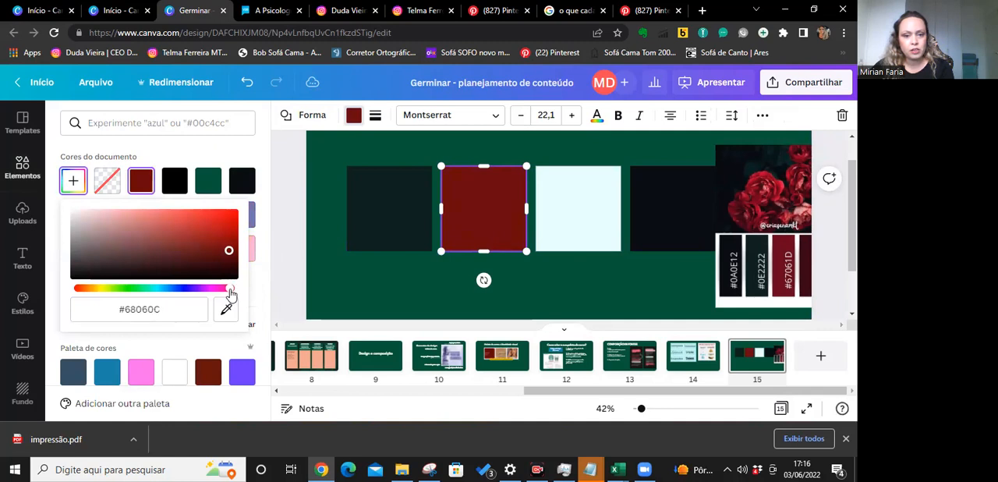
drag(230, 295, 228, 292)
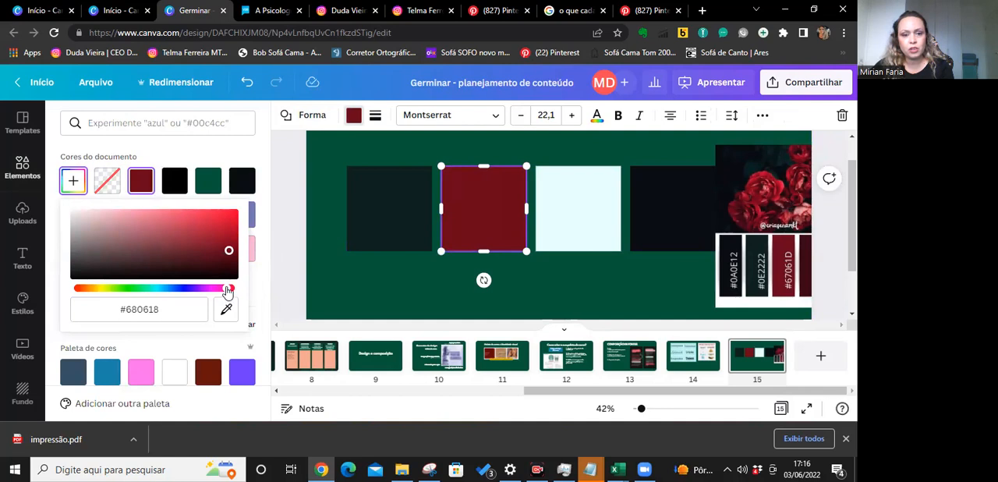
Delete the palette image from page 15, keeping only the four coloured squares.
click(751, 262)
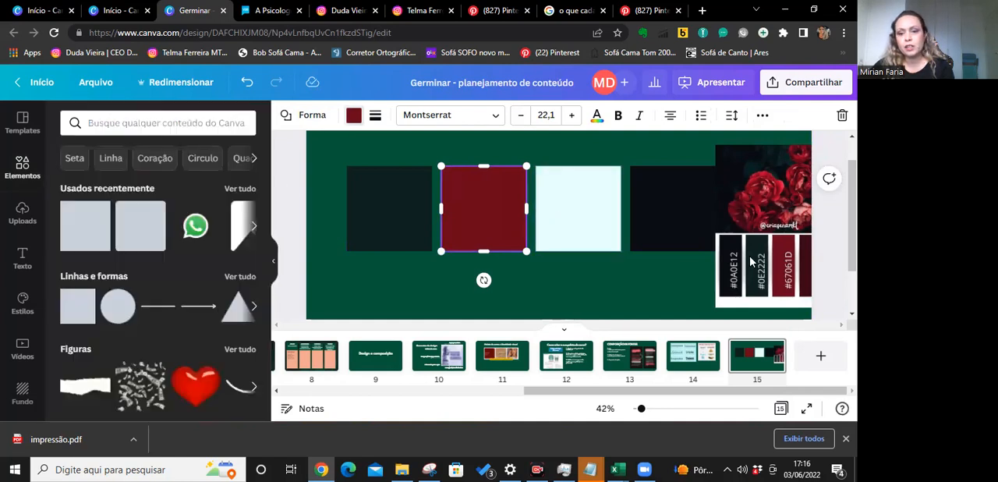
key(Delete)
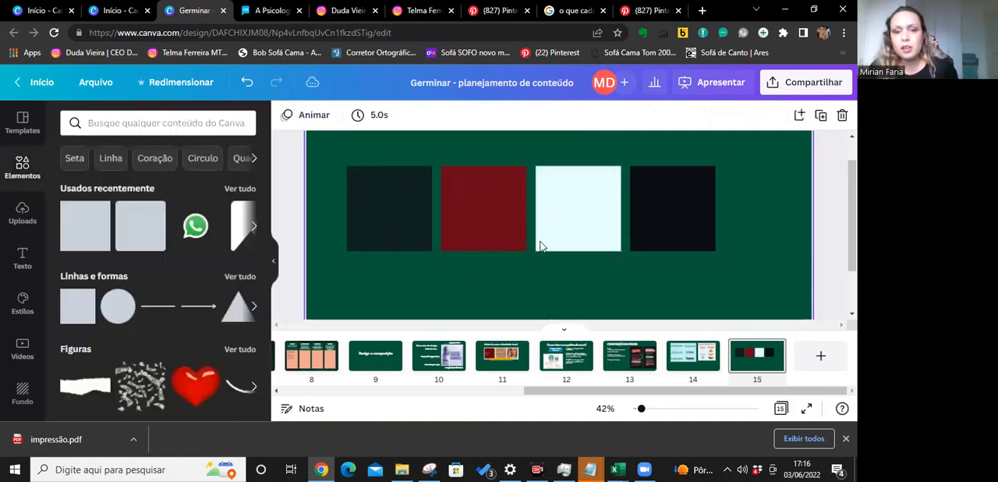
scroll(737, 236, up, 1)
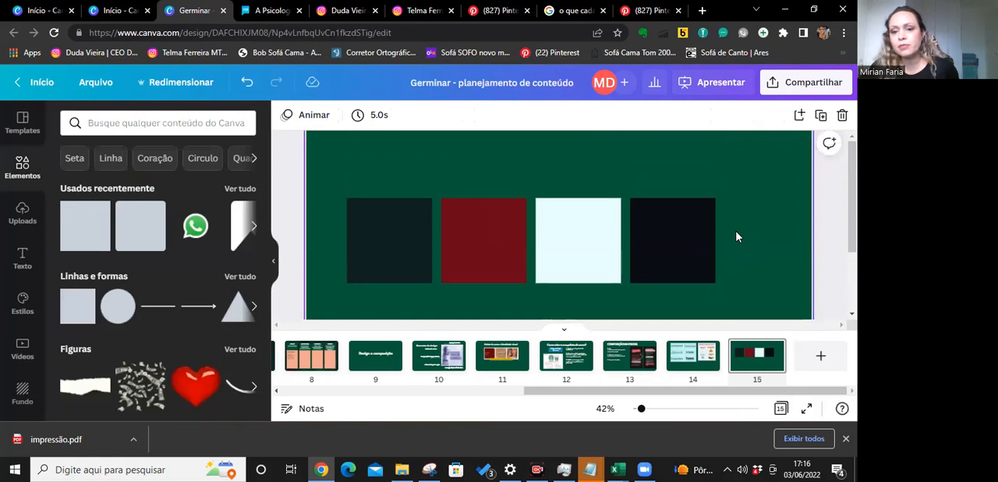
scroll(738, 237, down, 2)
drag(466, 192, 504, 205)
click(588, 284)
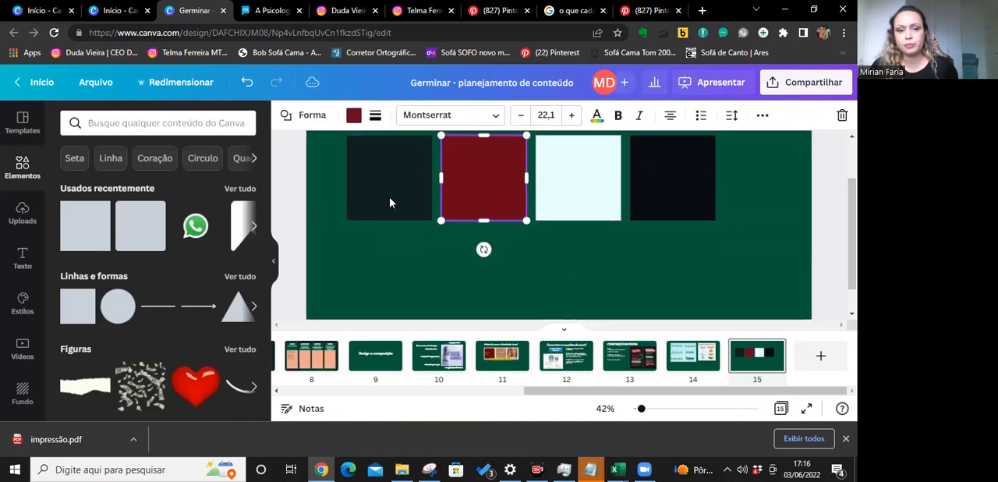
Add a title text box to the page and place it beneath the row of squares.
click(23, 219)
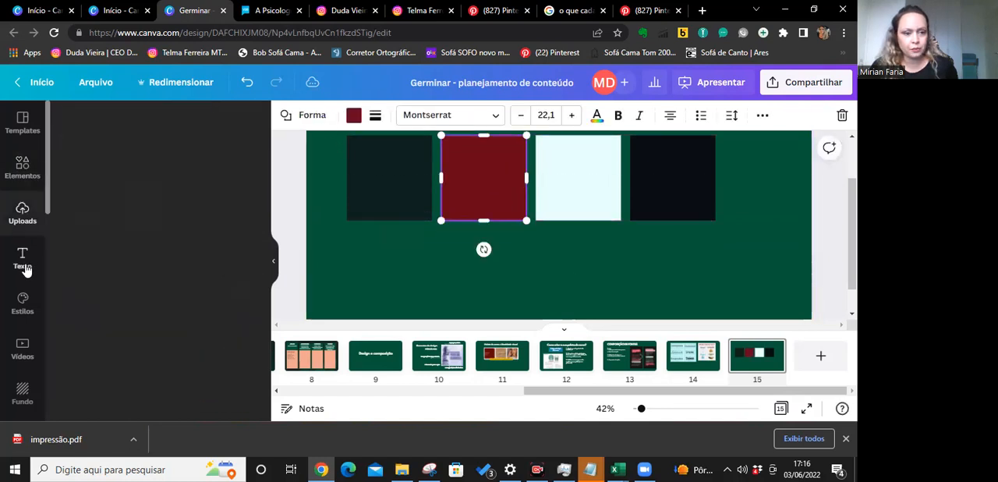
click(23, 260)
drag(123, 194, 669, 232)
drag(570, 227, 549, 269)
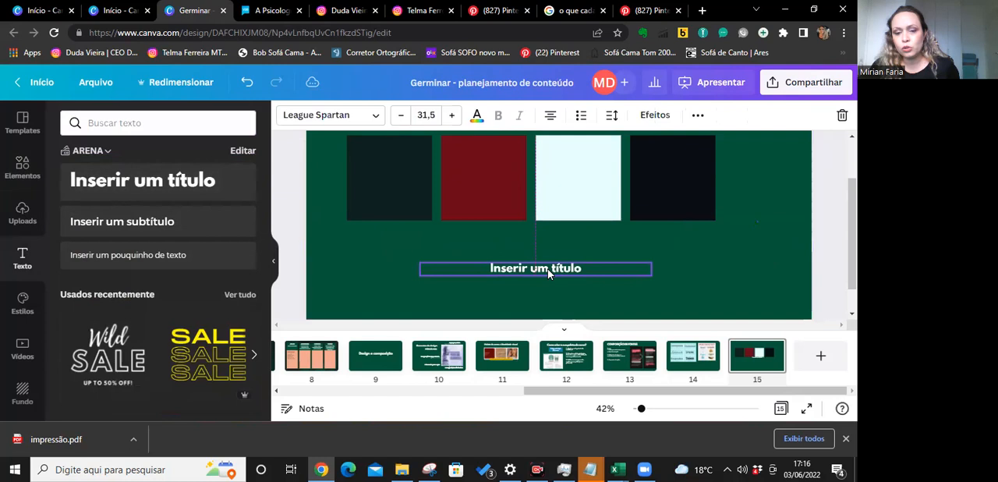
Set the page background to the dark green #0E2221 sampled from the first square.
click(405, 214)
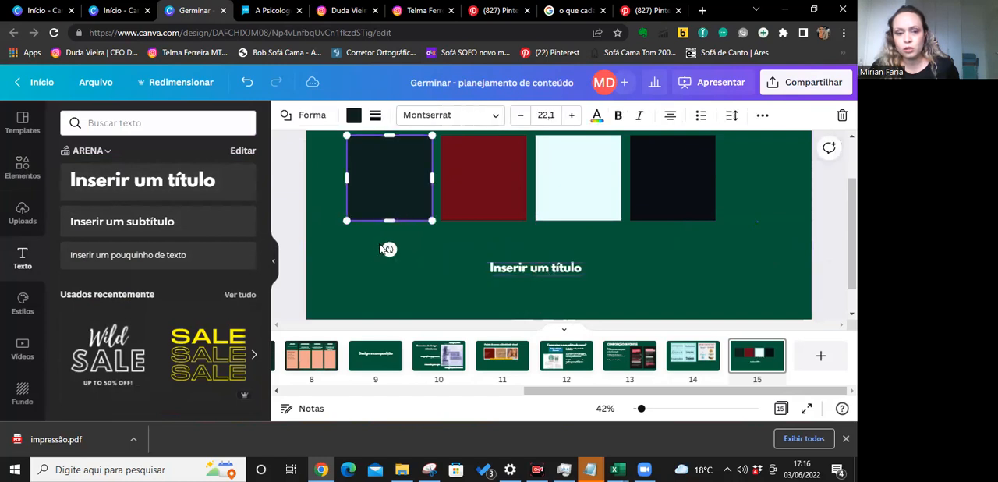
click(345, 134)
click(286, 115)
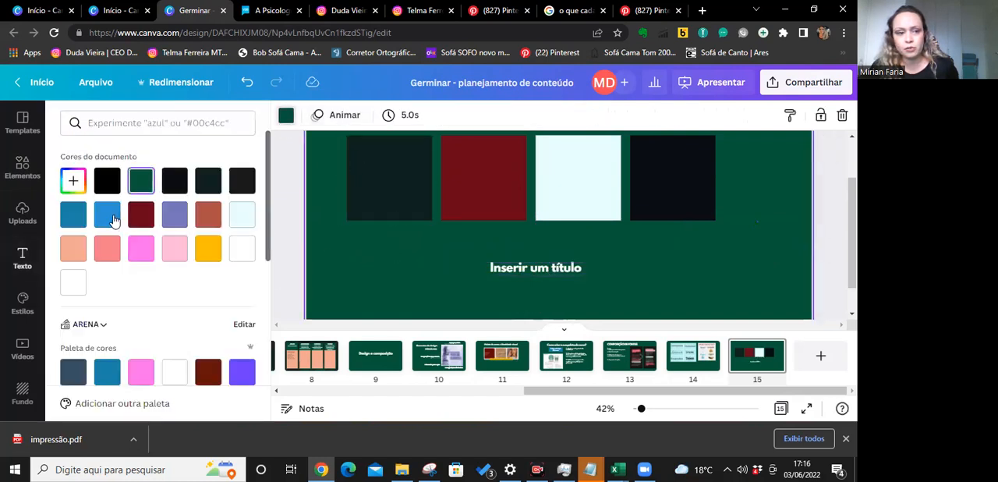
click(74, 180)
click(228, 311)
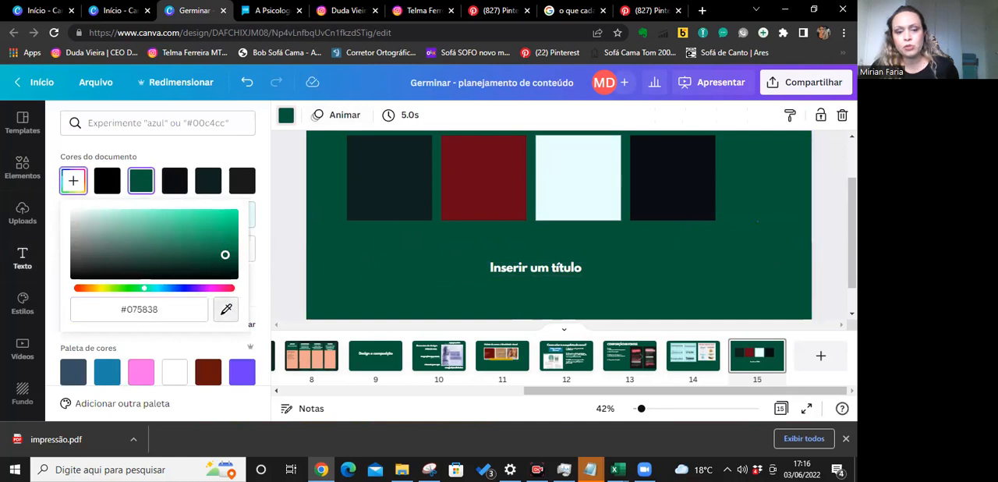
click(376, 203)
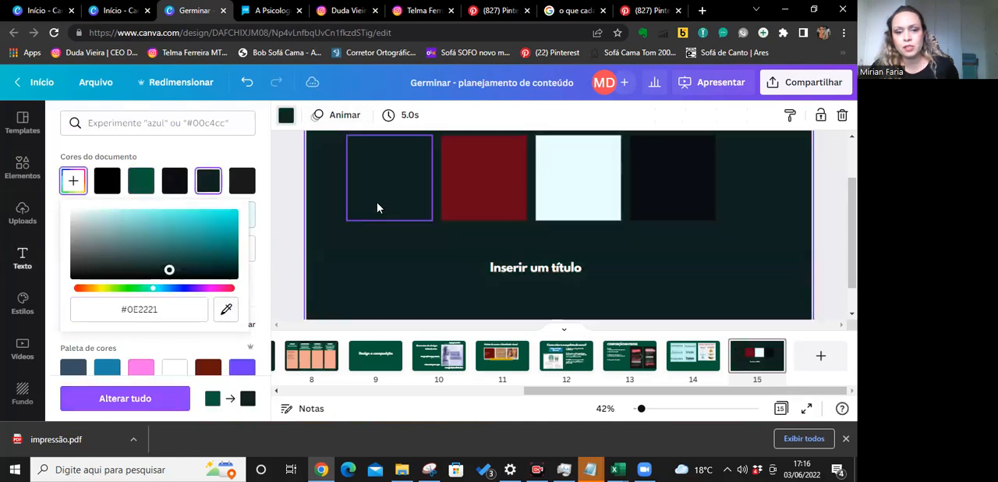
Try recolouring the title text with a colour sampled from the page, and undo that colour change.
click(557, 275)
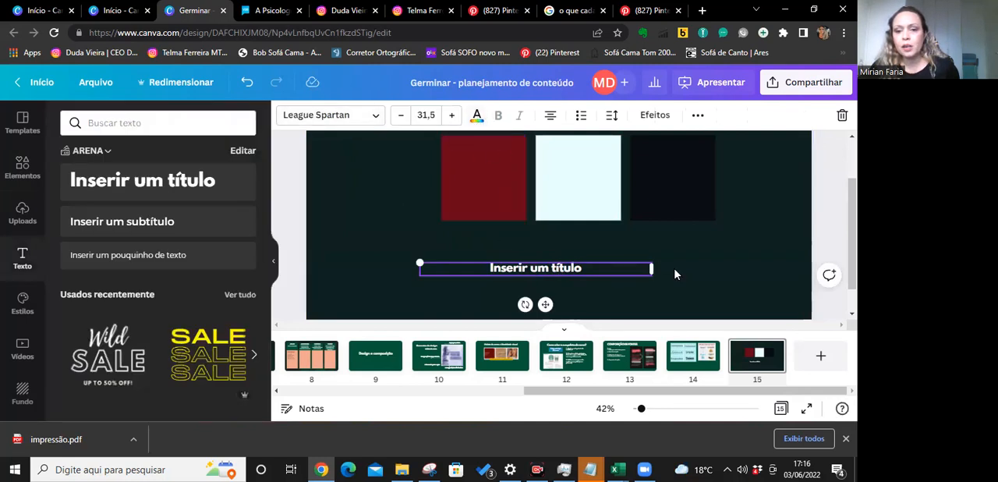
scroll(675, 274, down, 1)
scroll(675, 274, up, 3)
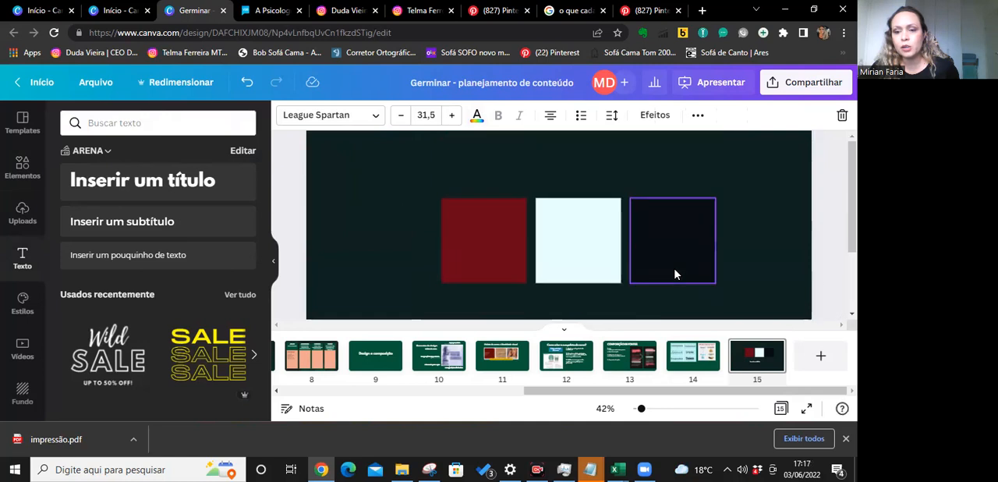
scroll(676, 274, down, 2)
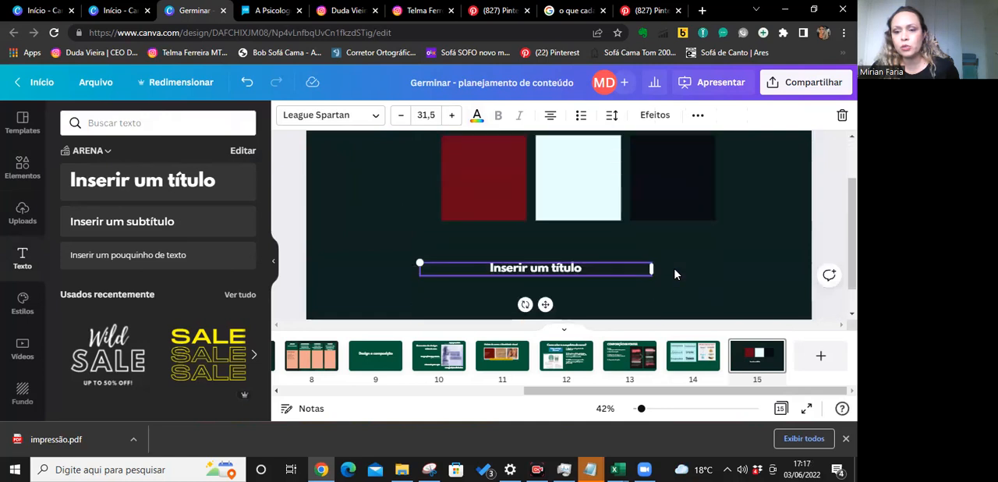
click(476, 117)
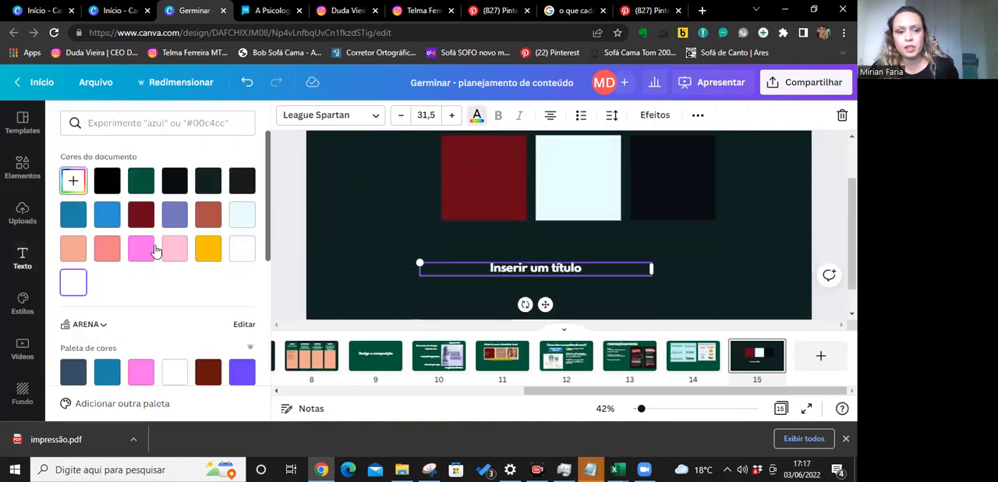
click(72, 181)
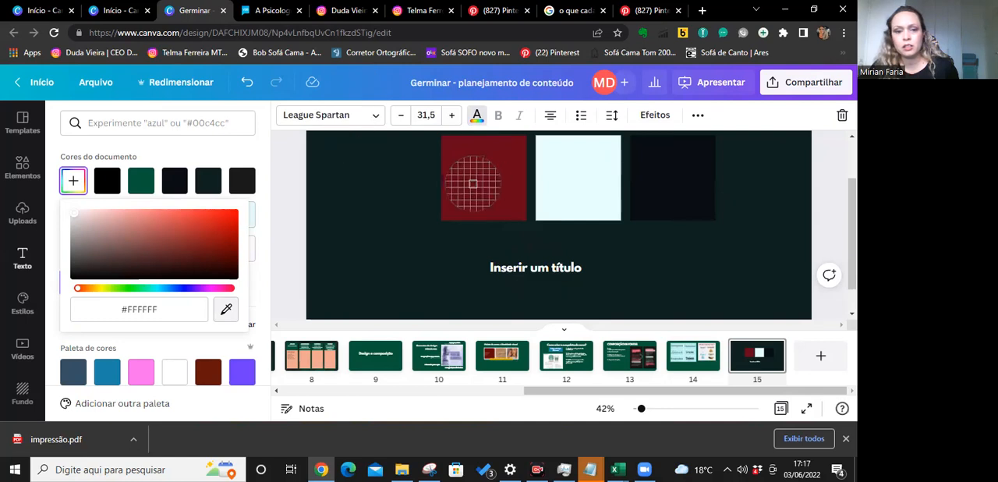
click(551, 269)
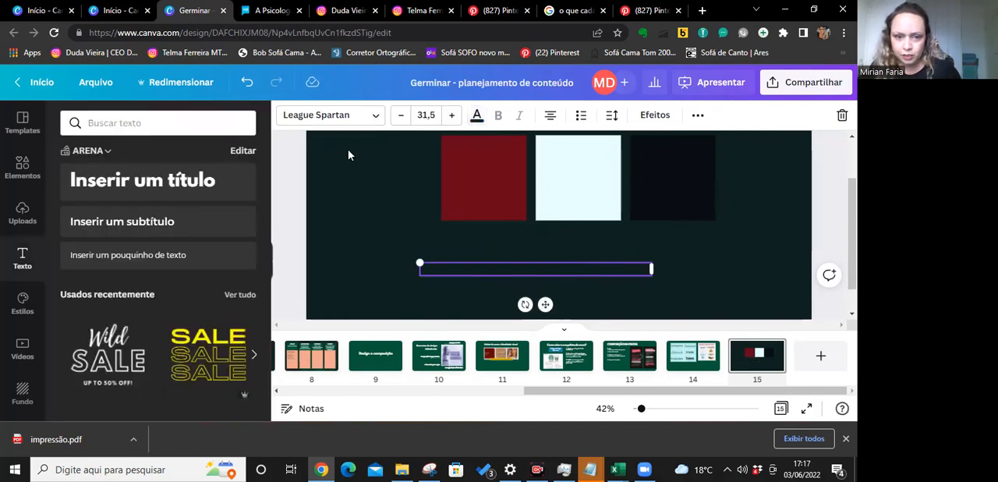
click(246, 82)
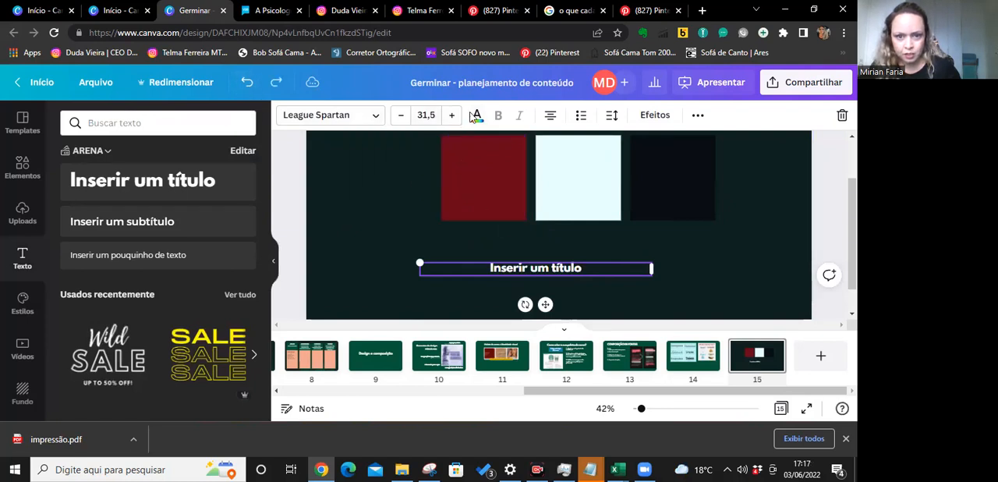
Colour the title text with the dark red sampled from the second square.
click(73, 181)
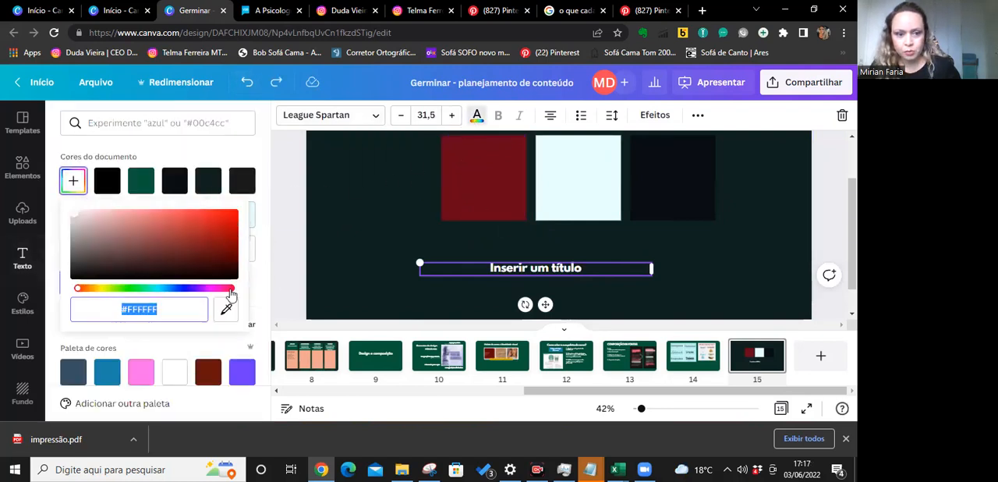
click(227, 310)
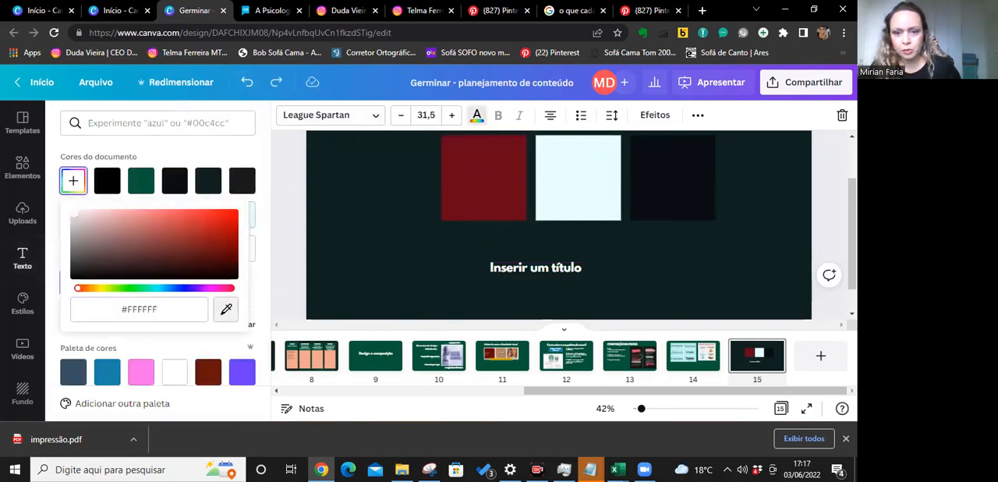
click(489, 192)
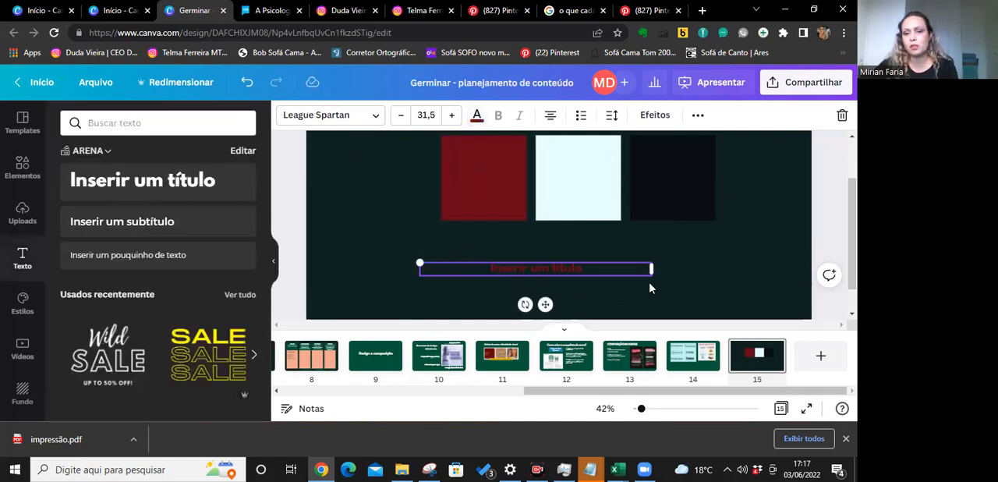
click(590, 279)
click(570, 272)
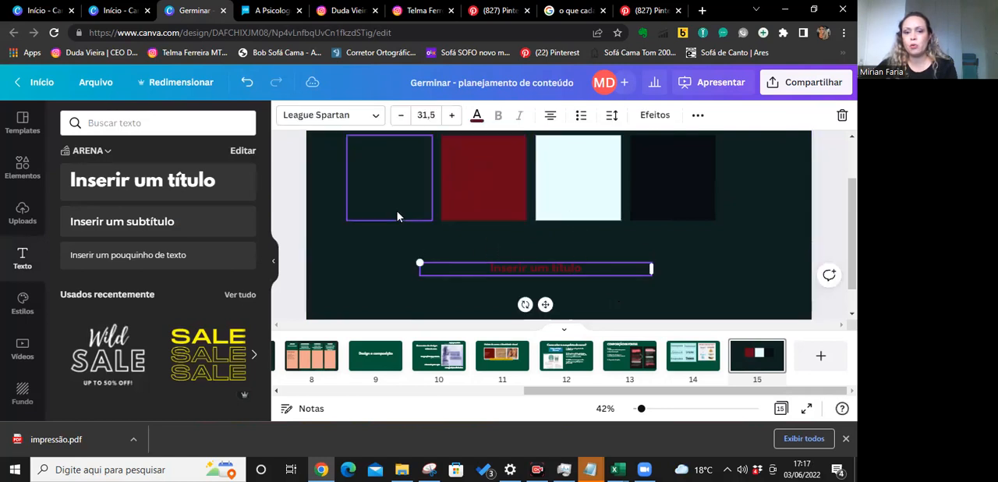
click(398, 217)
click(509, 215)
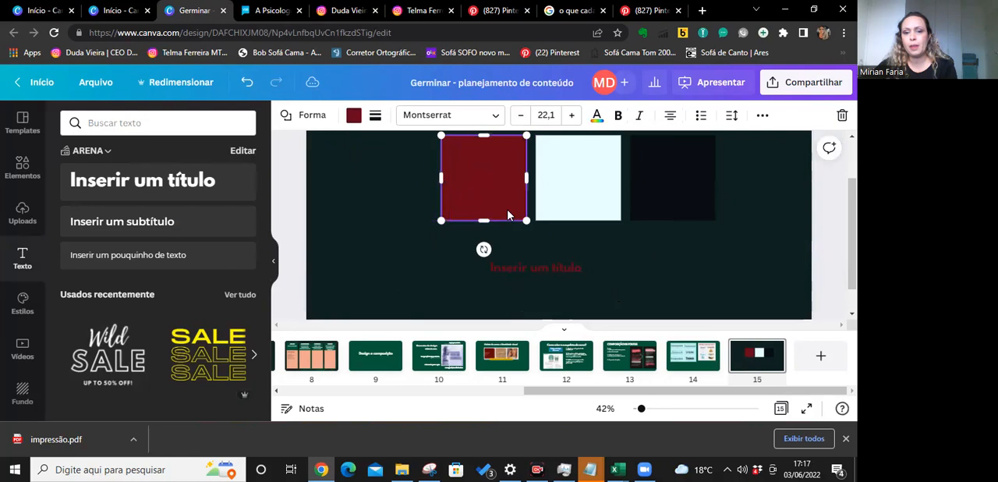
Recolour the title text with the light blue #E8FFFE sampled from the third square.
click(527, 273)
click(477, 117)
click(477, 117)
click(477, 117)
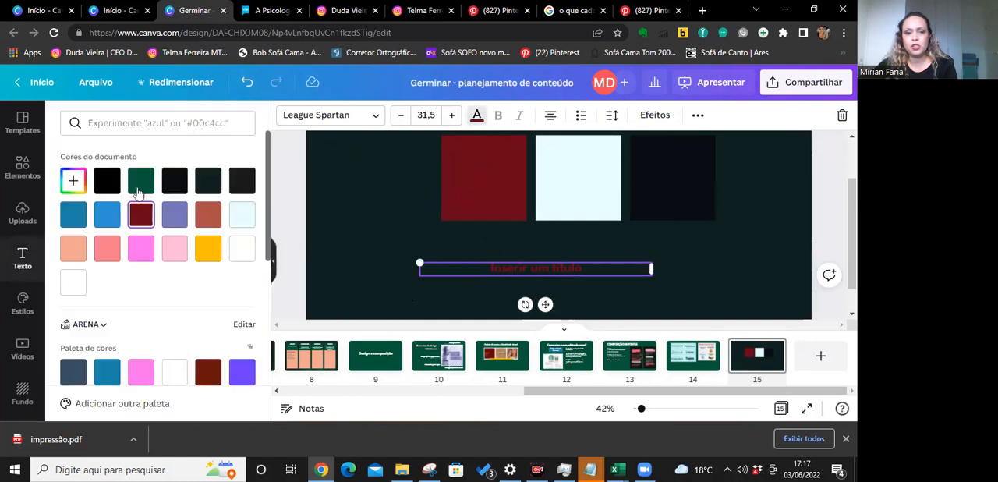
click(72, 181)
click(226, 309)
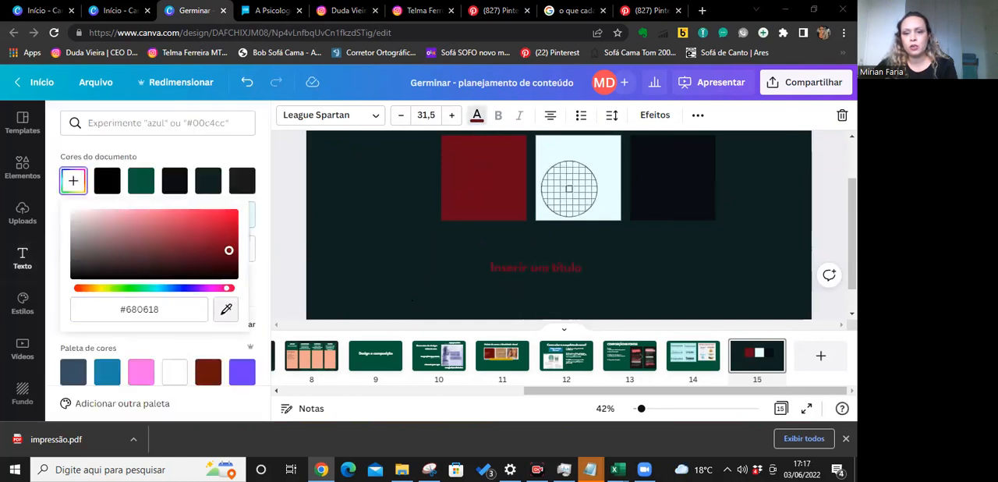
key(alt+Tab)
click(819, 245)
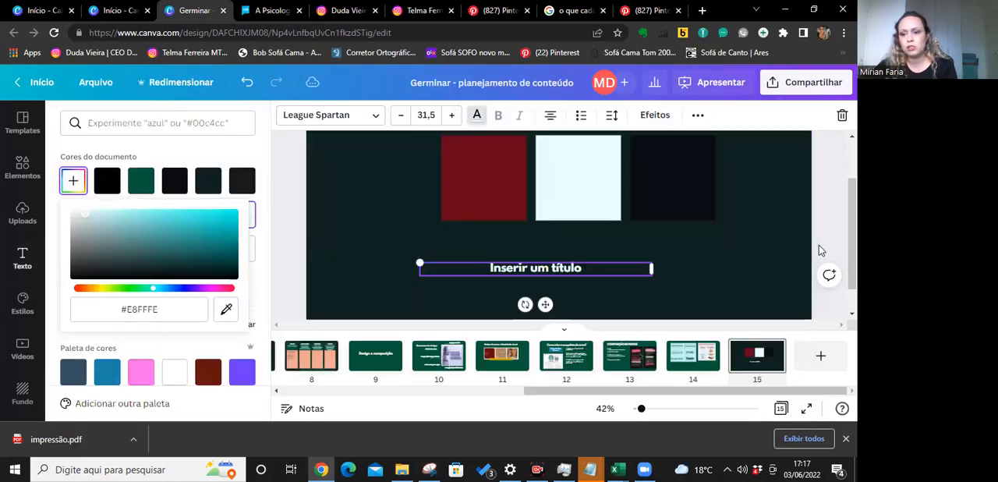
Change the page background to the palette's dark red from the document colours.
click(408, 204)
click(491, 211)
click(663, 267)
click(287, 117)
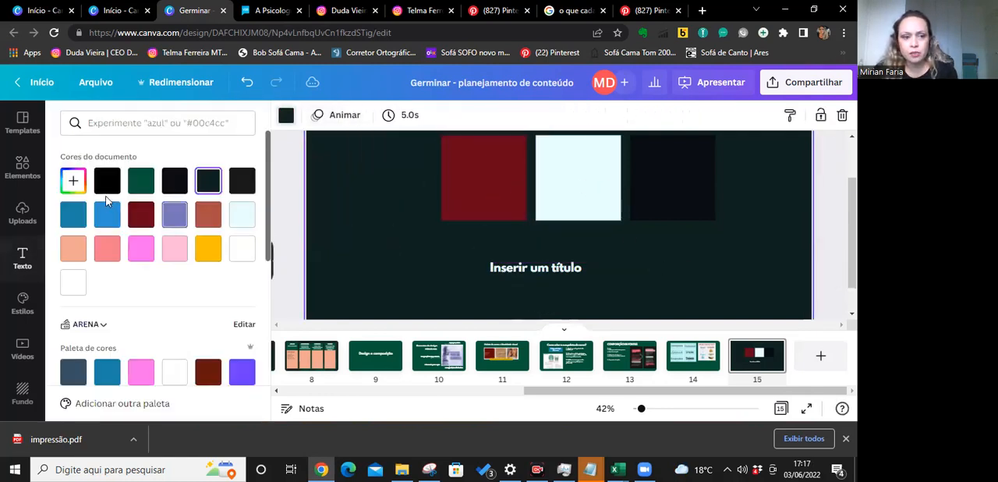
click(141, 213)
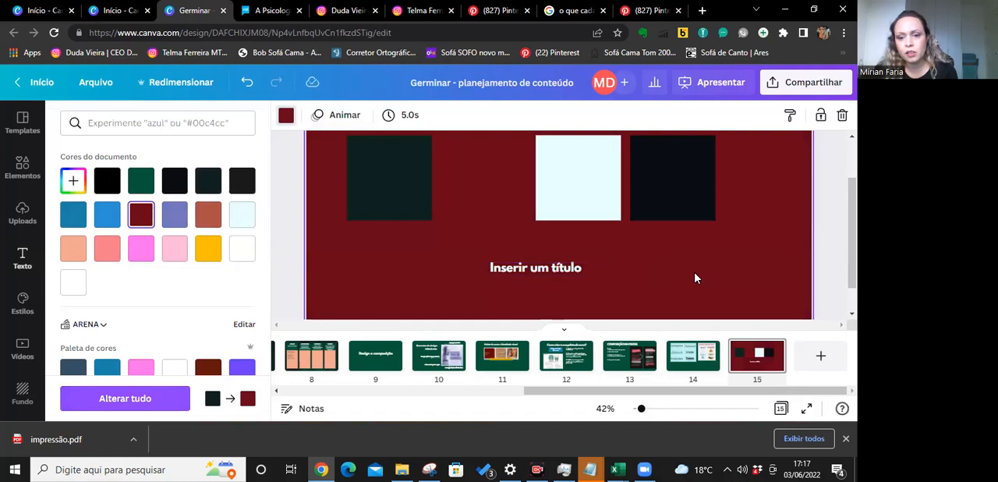
Search the design elements for "flowe".
scroll(687, 275, up, 2)
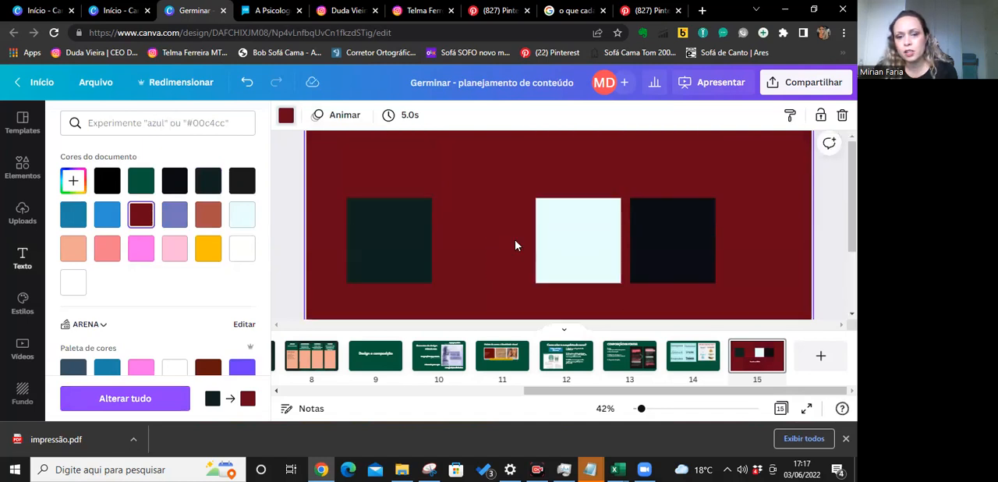
click(395, 253)
scroll(402, 190, down, 2)
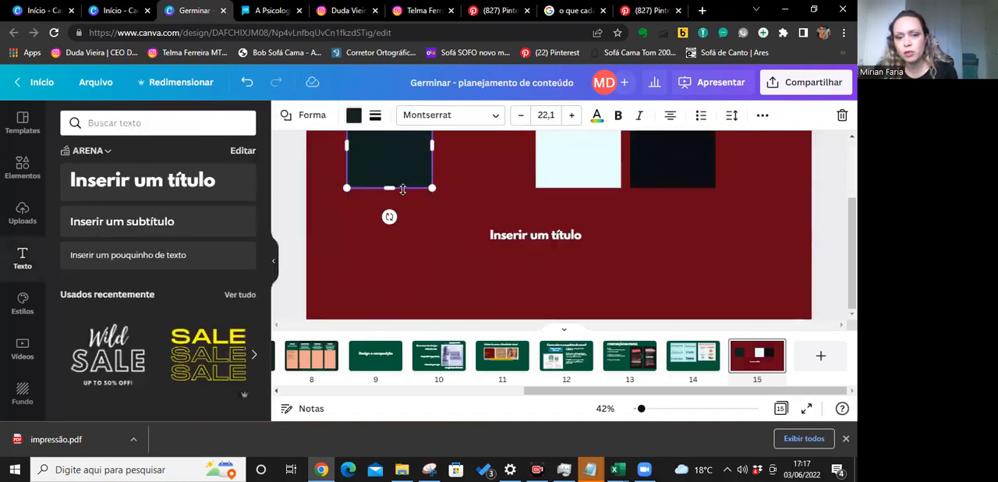
click(24, 168)
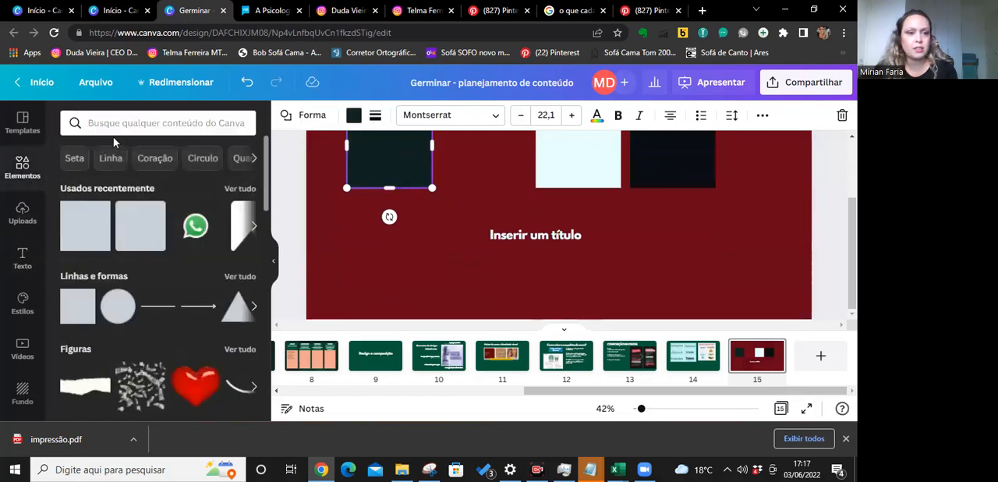
click(118, 127)
text(flo)
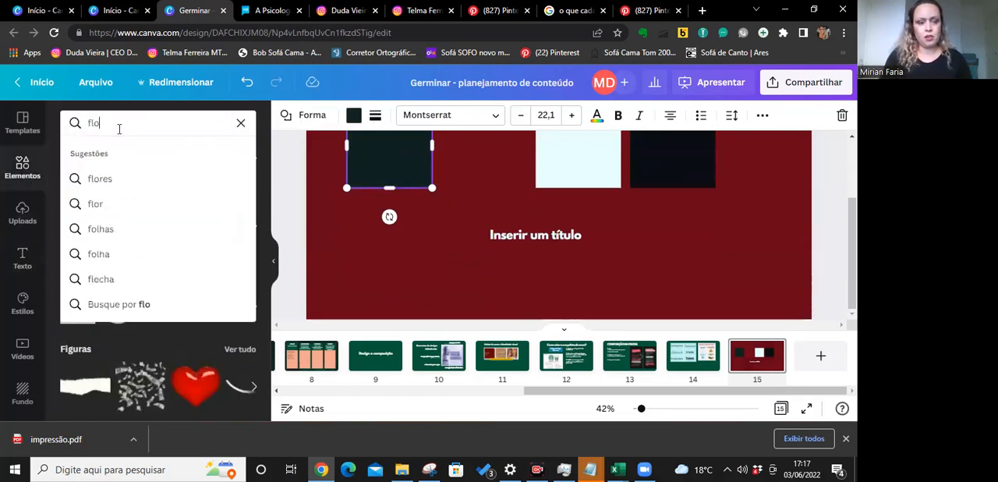
text(we)
key(Return)
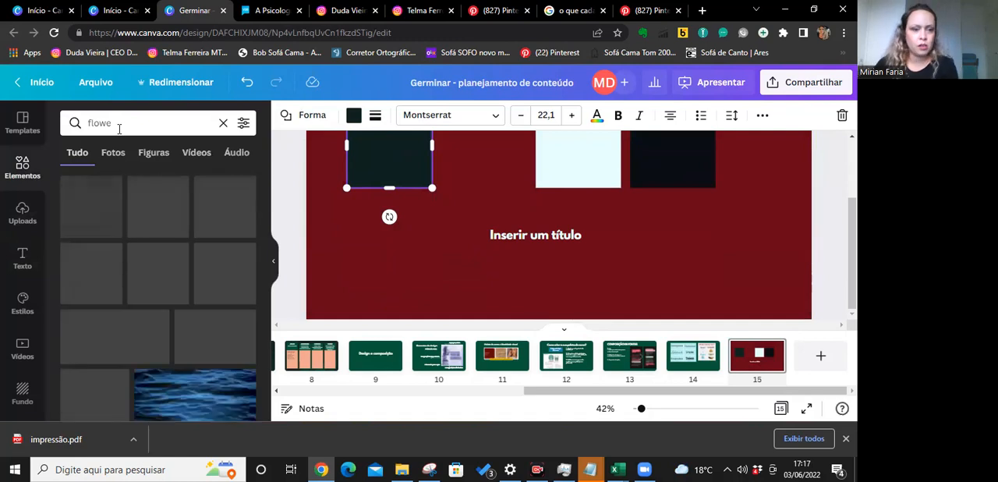
Insert the line-art flower from the results, enlarge it and place it over the page's lower-right corner.
click(161, 207)
mouse_move(586, 198)
mouse_down()
mouse_move(780, 275)
mouse_move(813, 310)
mouse_up()
drag(727, 231, 589, 152)
drag(743, 237, 727, 241)
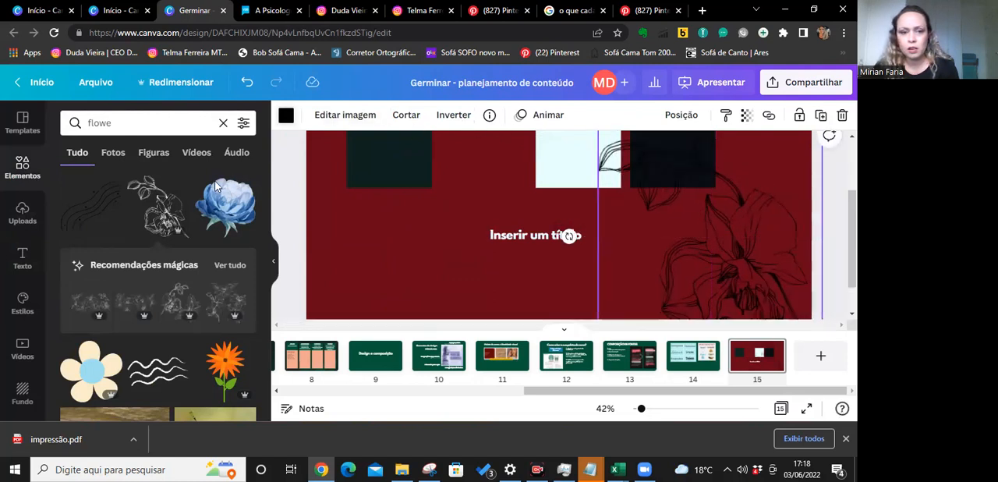
Recolour the flower with the dark green #0E2221 sampled from the first square and shift it slightly toward the page edge.
click(286, 117)
click(73, 181)
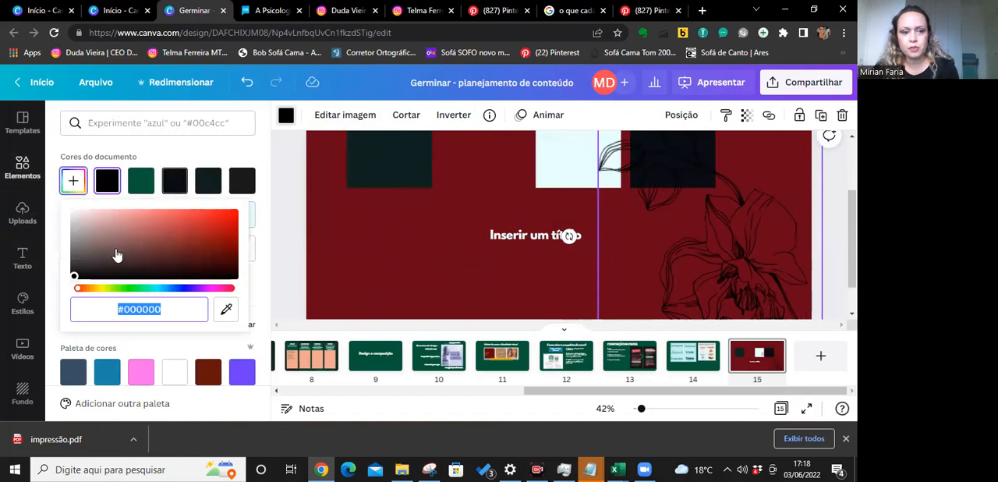
click(226, 310)
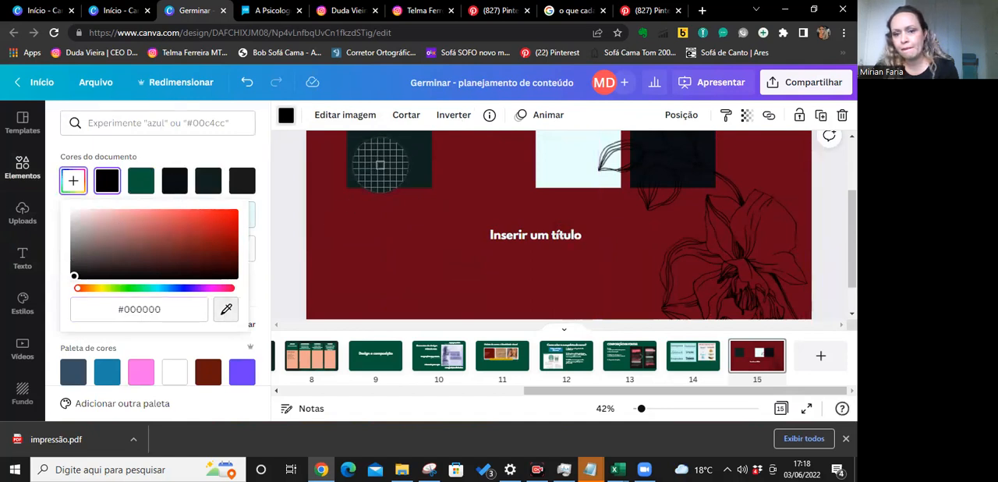
click(381, 164)
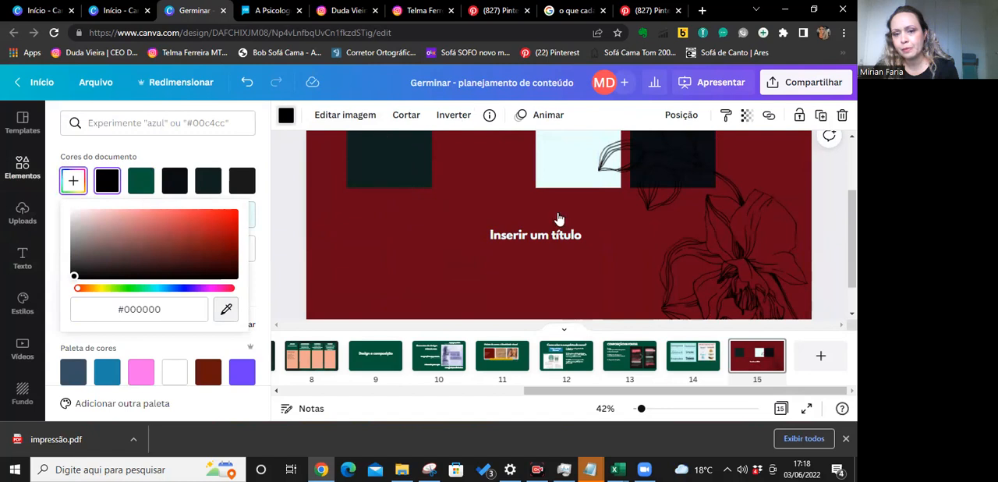
click(764, 235)
scroll(731, 236, up, 1)
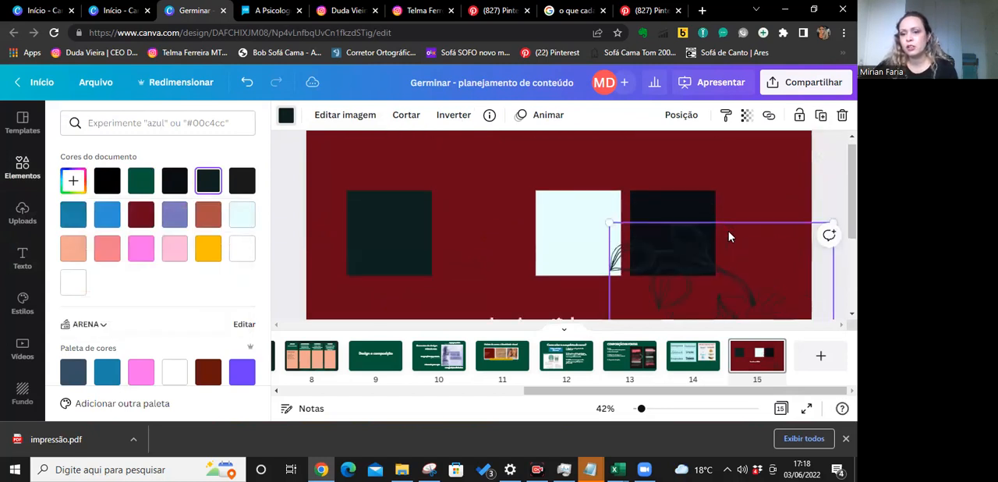
Stretch the dark green square to the full page height and widen it into a vertical band.
scroll(729, 232, down, 1)
click(390, 217)
drag(390, 220, 390, 347)
scroll(393, 251, up, 1)
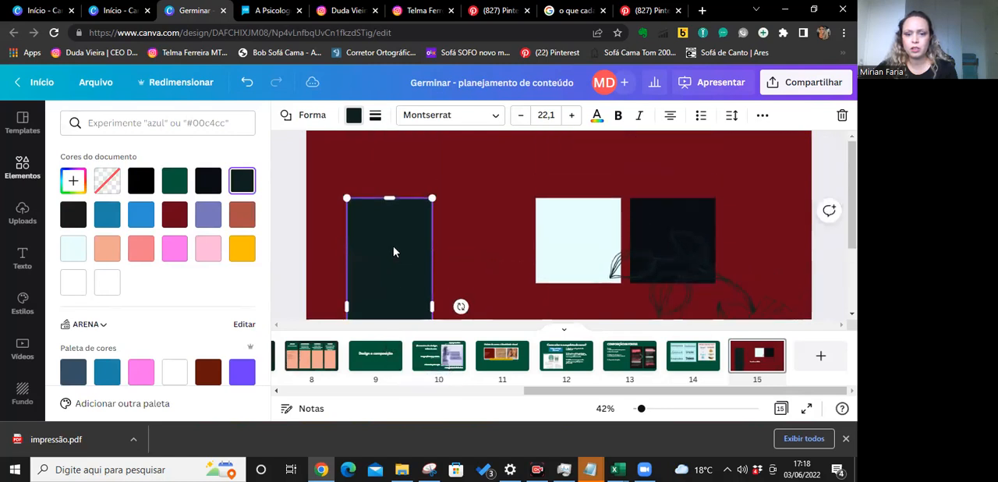
drag(390, 196, 394, 131)
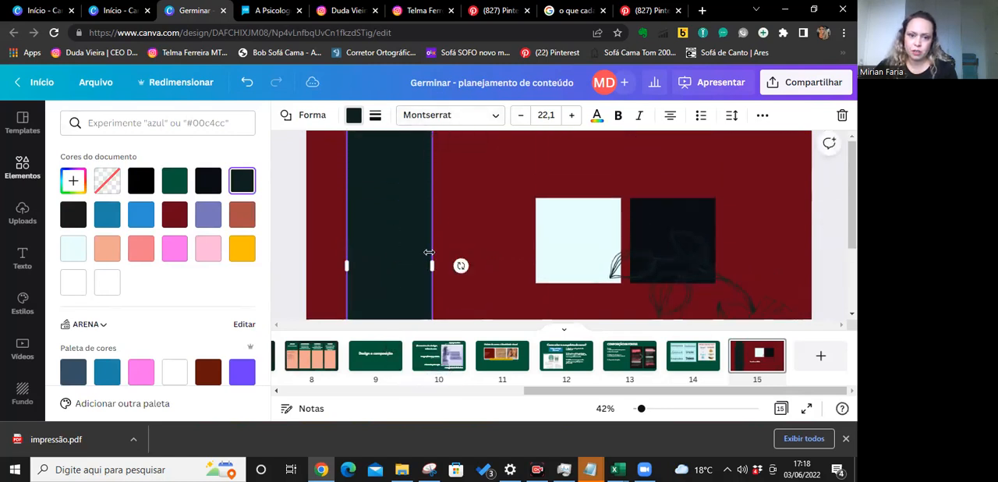
scroll(433, 231, down, 1)
drag(449, 209, 495, 209)
Move the title text so it overlaps the dark green band and enlarge it to font size 51,3.
click(552, 273)
drag(552, 273, 500, 269)
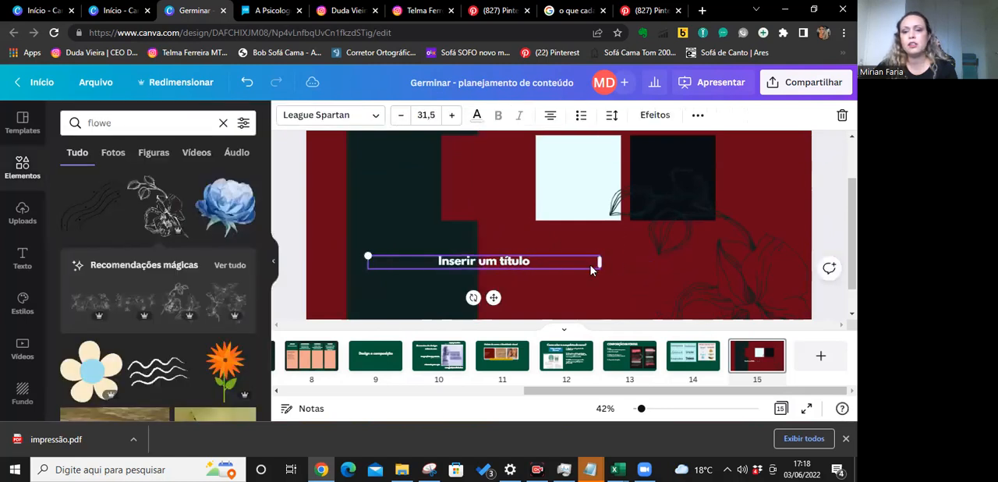
drag(606, 277, 742, 279)
drag(579, 267, 534, 267)
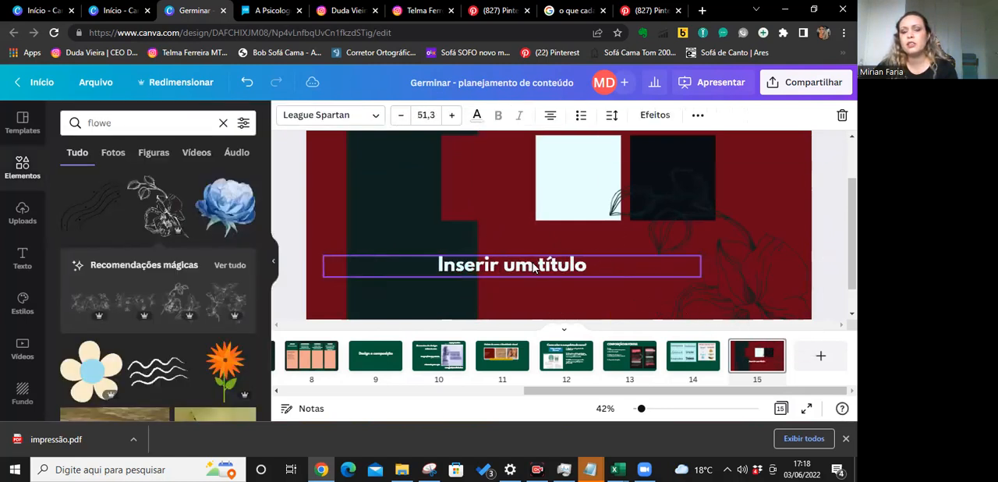
Shift the dark red square toward the green band and widen the light blue square until it overlaps the red one.
click(827, 167)
scroll(729, 227, up, 1)
drag(512, 232, 475, 234)
click(587, 237)
drag(536, 240, 456, 248)
Delete the dark red square from the green band and undo the deletion.
click(433, 246)
right_click(457, 272)
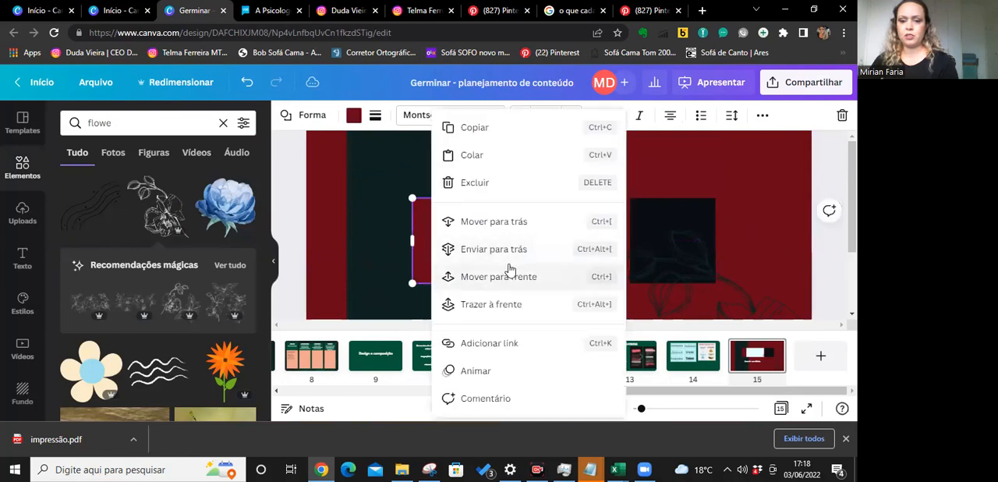
click(426, 238)
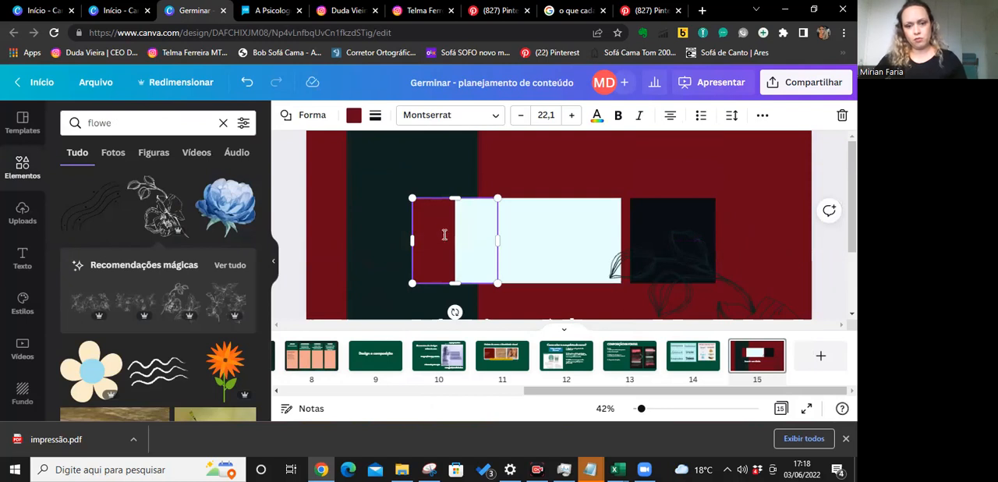
click(435, 236)
click(421, 247)
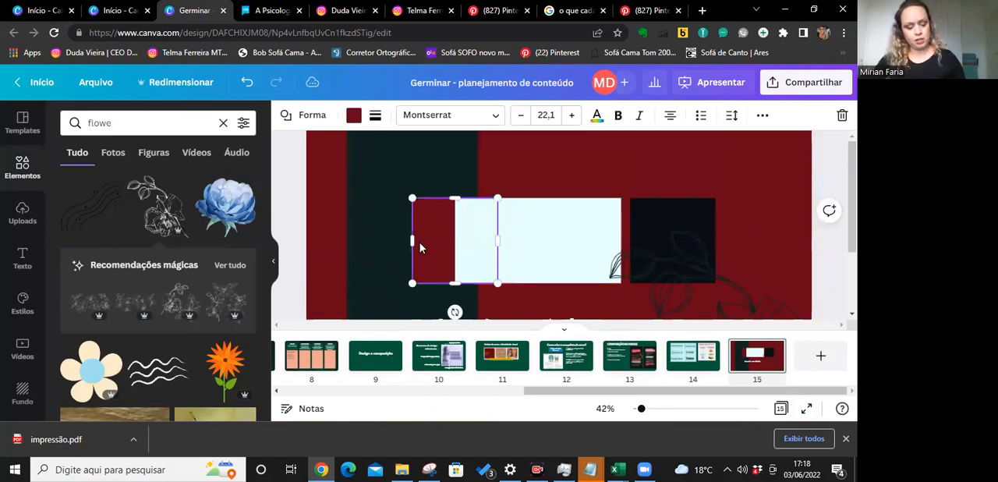
key(Delete)
click(433, 240)
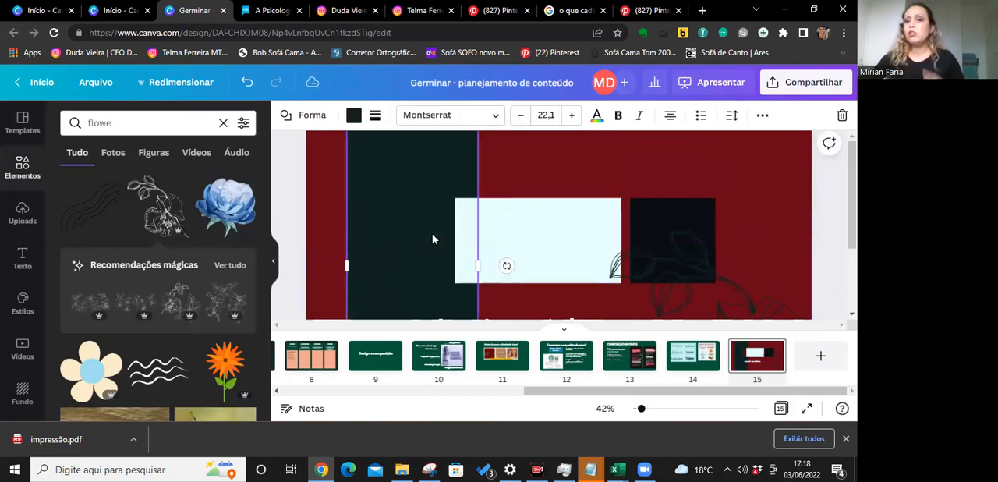
click(575, 170)
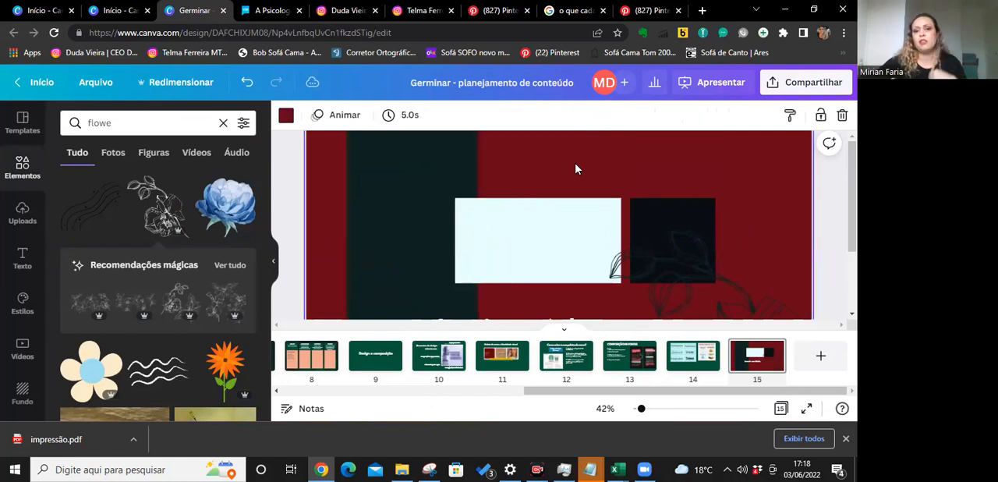
key(ctrl+z)
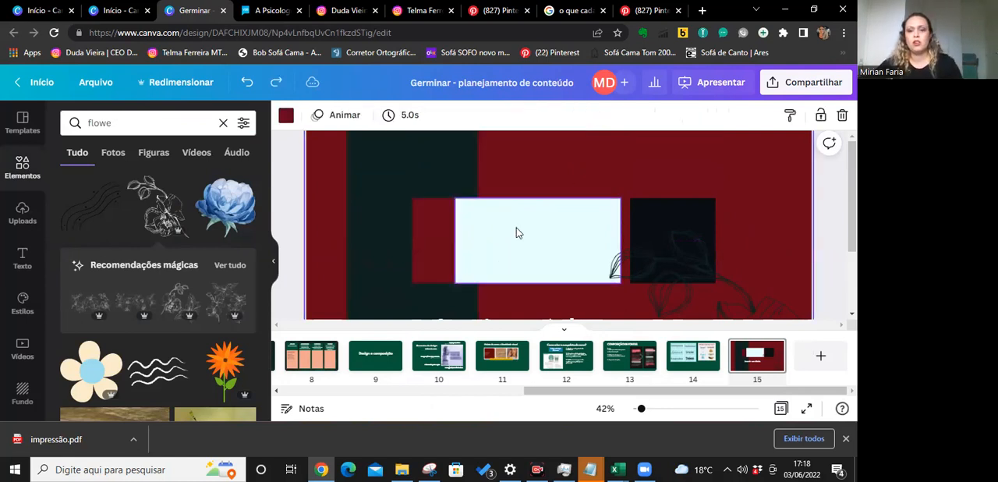
Narrow the light blue rectangle from its left edge so it clears the dark red square.
click(517, 229)
drag(456, 238, 509, 239)
click(549, 166)
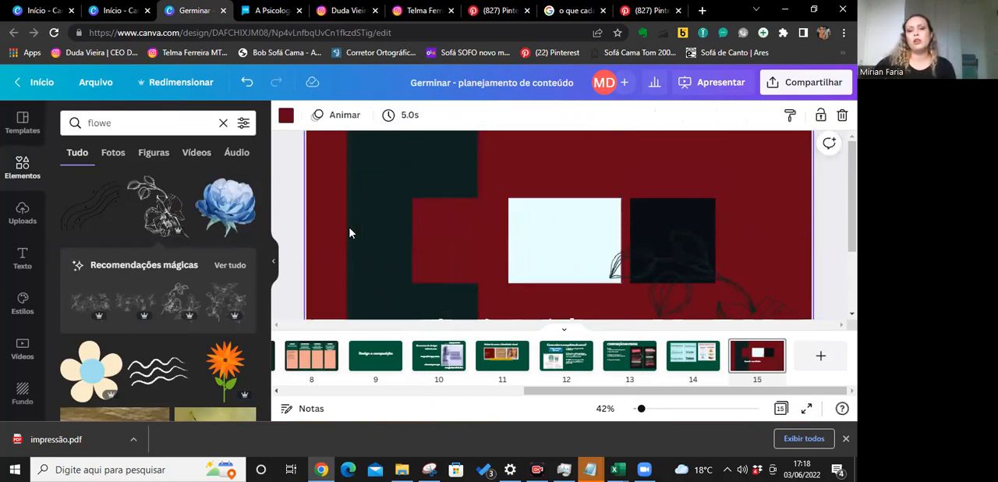
scroll(776, 239, down, 2)
scroll(539, 267, up, 1)
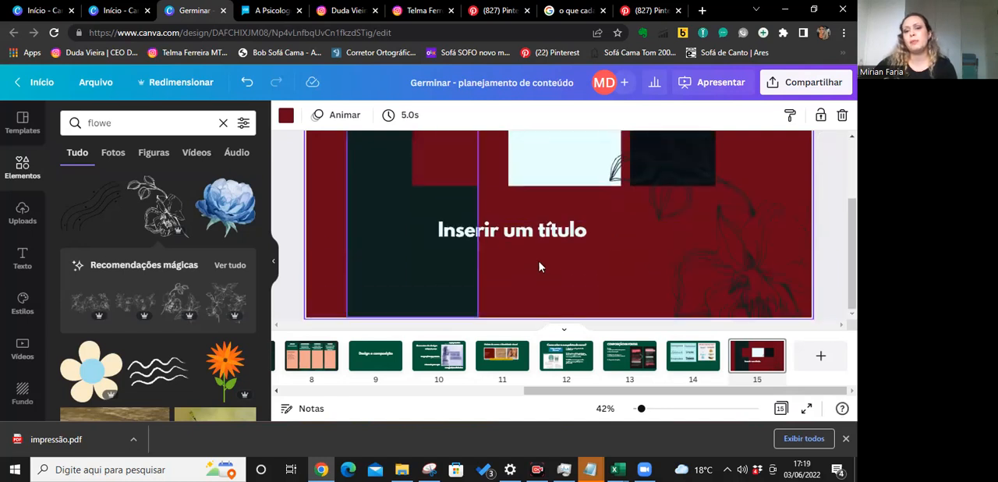
click(415, 301)
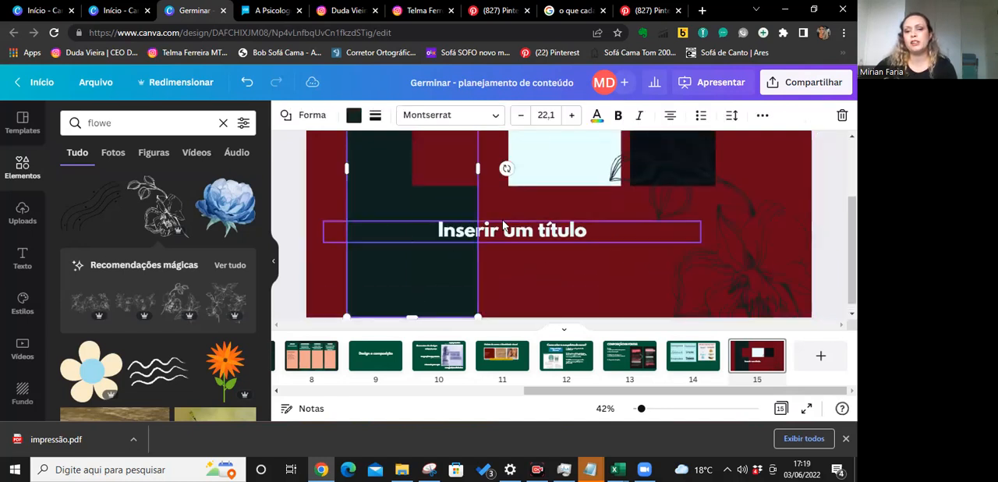
scroll(598, 219, up, 1)
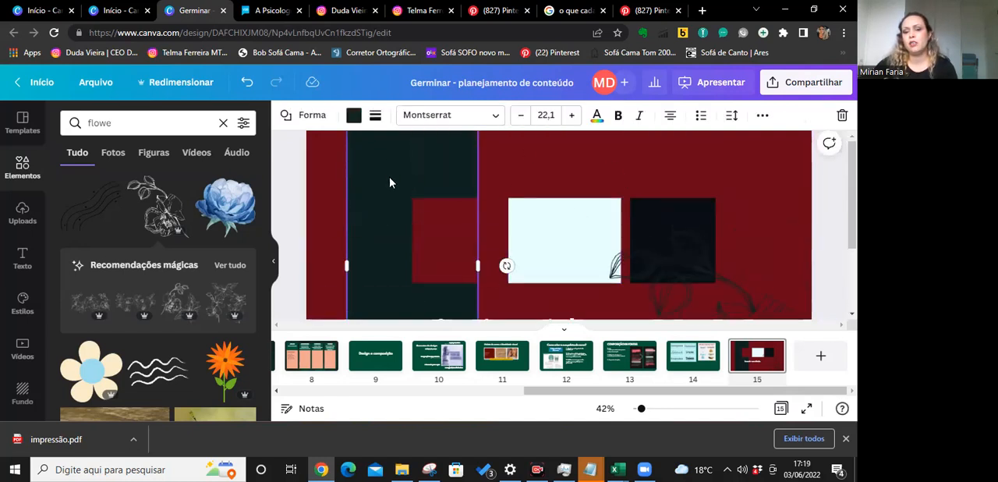
Try green and white page backgrounds from the document colours, then apply the light blue #E8FFFE.
click(545, 170)
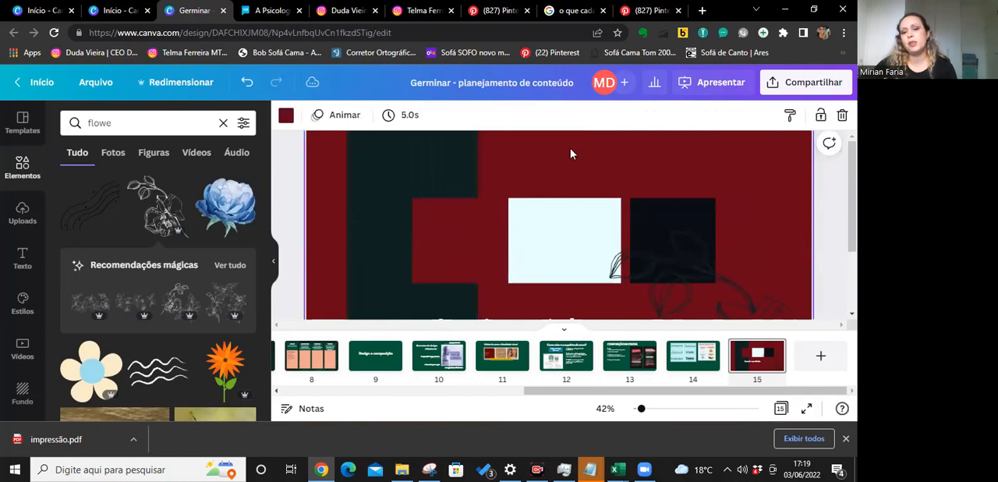
click(286, 115)
click(141, 182)
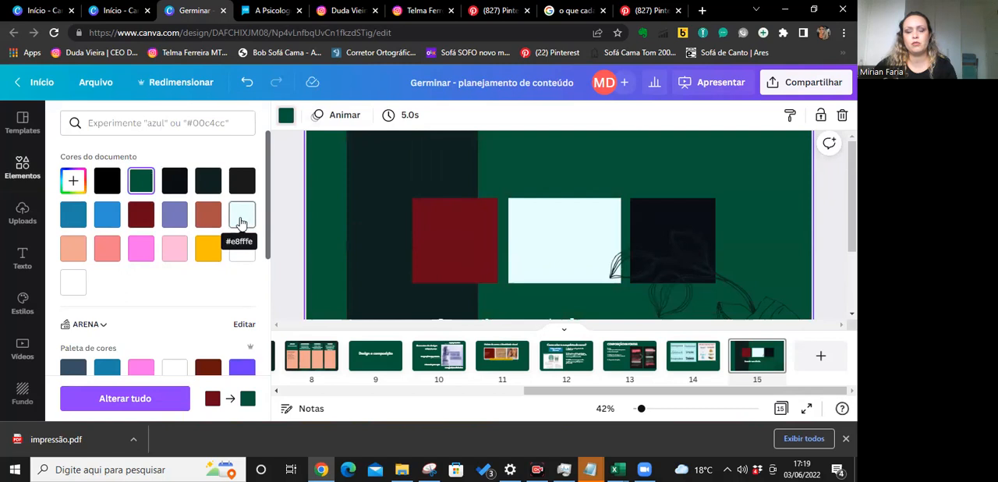
click(242, 222)
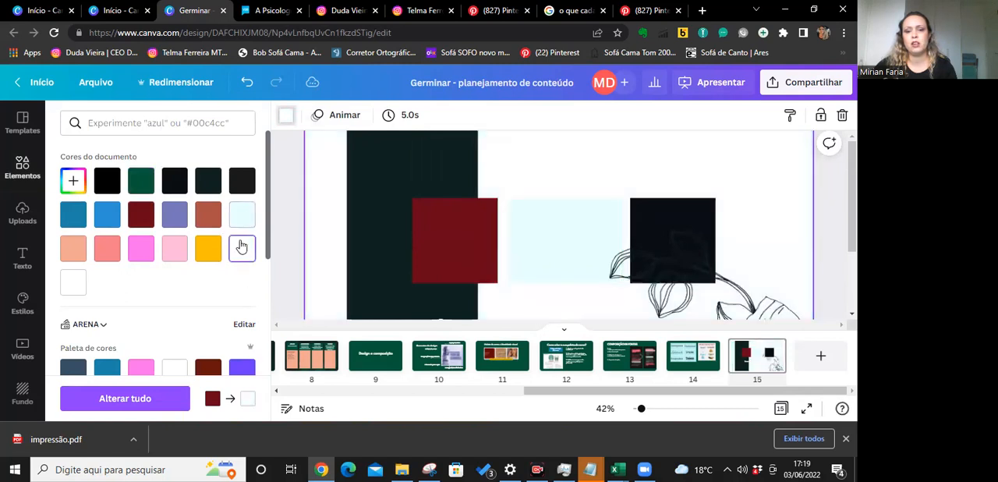
click(242, 216)
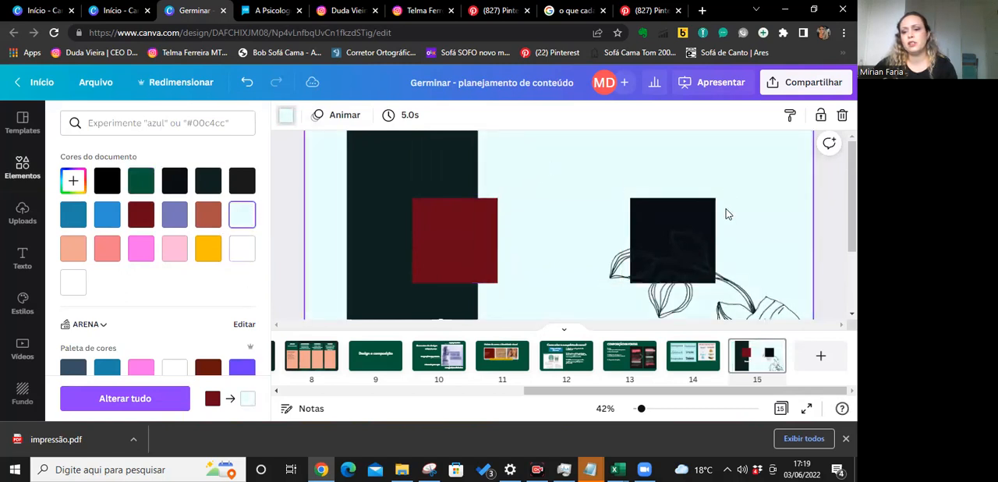
Widen the dark red square slightly beyond the green band on its right side.
scroll(726, 213, down, 2)
click(761, 265)
click(490, 168)
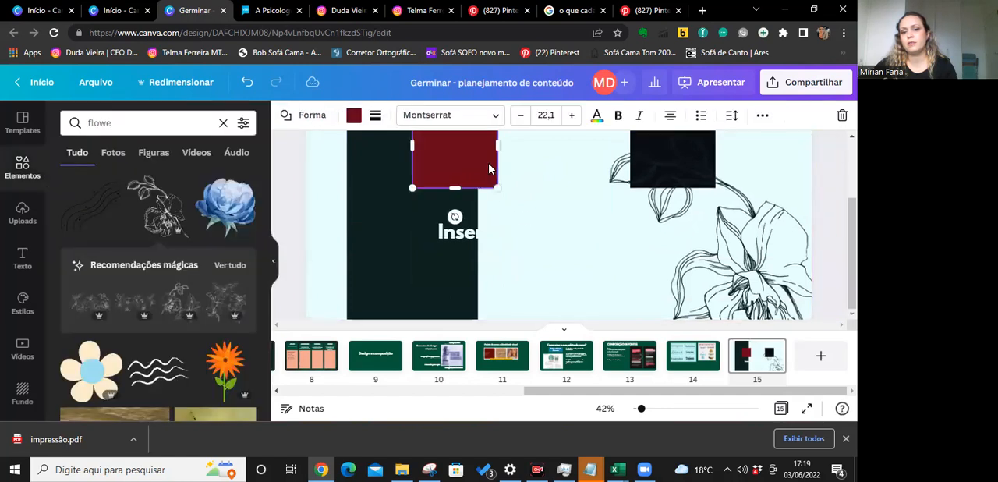
drag(534, 152, 508, 156)
Recolour the title text with the palette's dark red and move it right onto the light blue background.
click(506, 235)
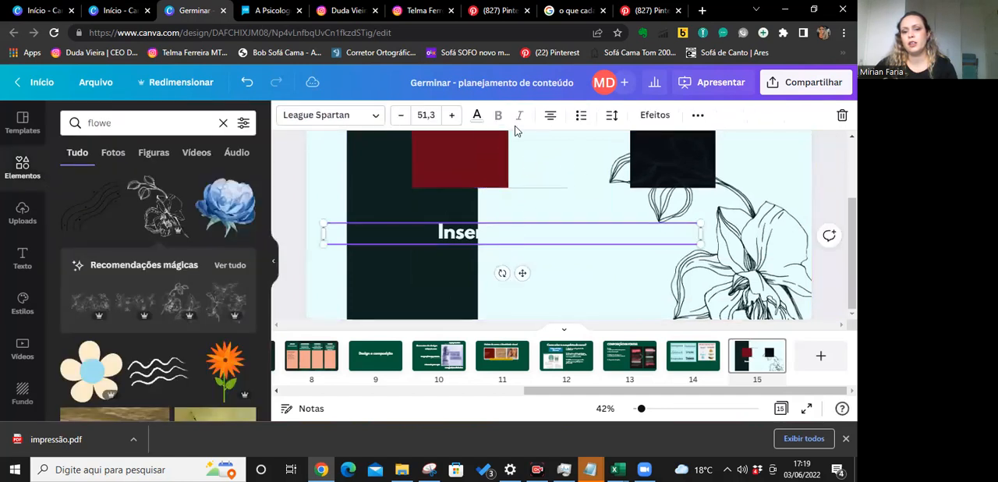
click(476, 117)
click(141, 215)
drag(515, 238, 677, 257)
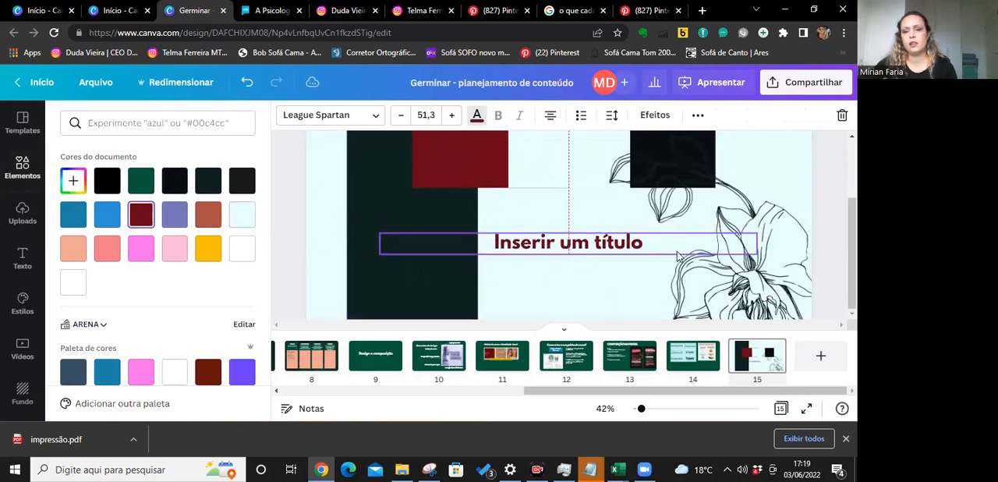
click(815, 193)
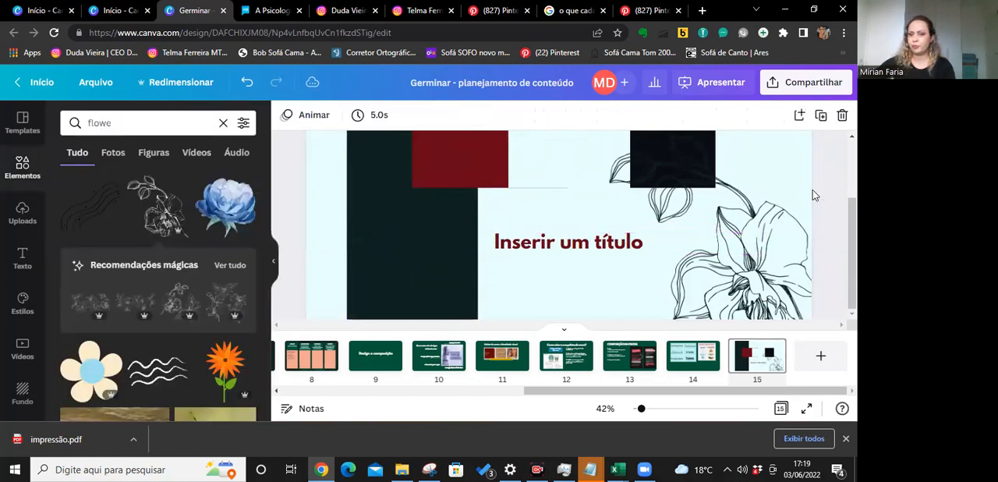
Go through slides 12 to 14 to review the colour task, the font composition task and the font style examples.
click(581, 372)
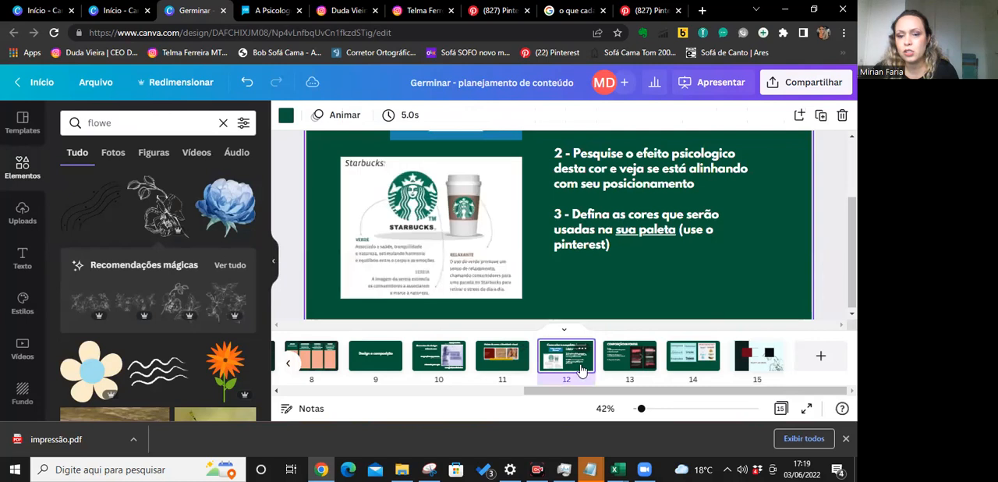
click(613, 368)
scroll(523, 207, up, 3)
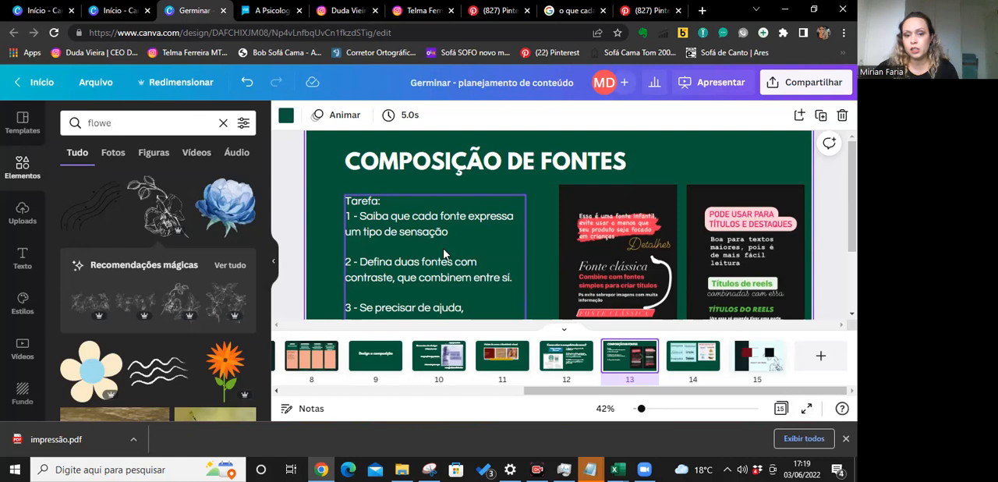
scroll(443, 251, down, 2)
scroll(443, 254, up, 1)
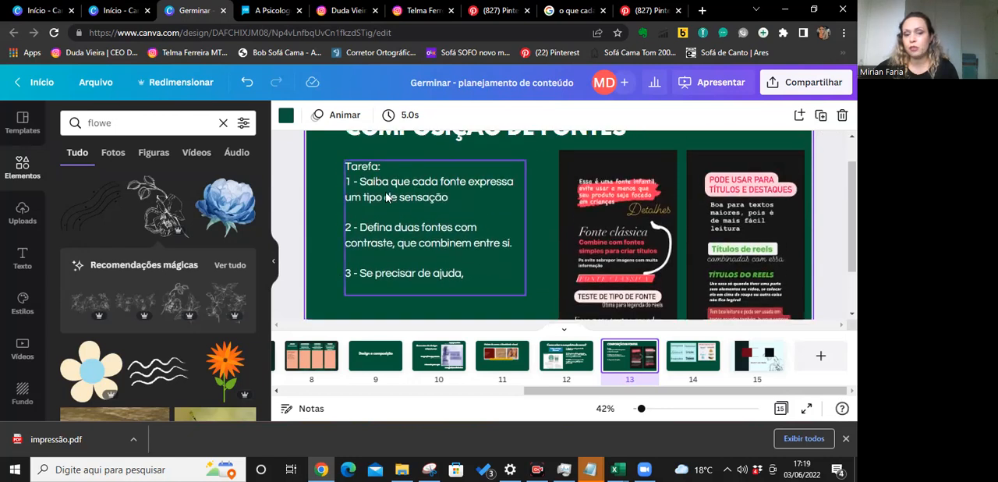
click(693, 367)
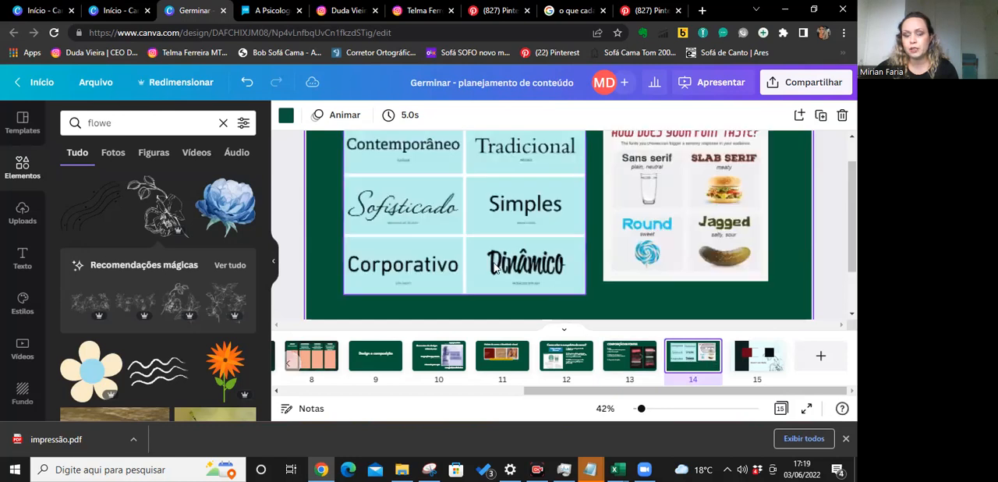
scroll(475, 247, up, 1)
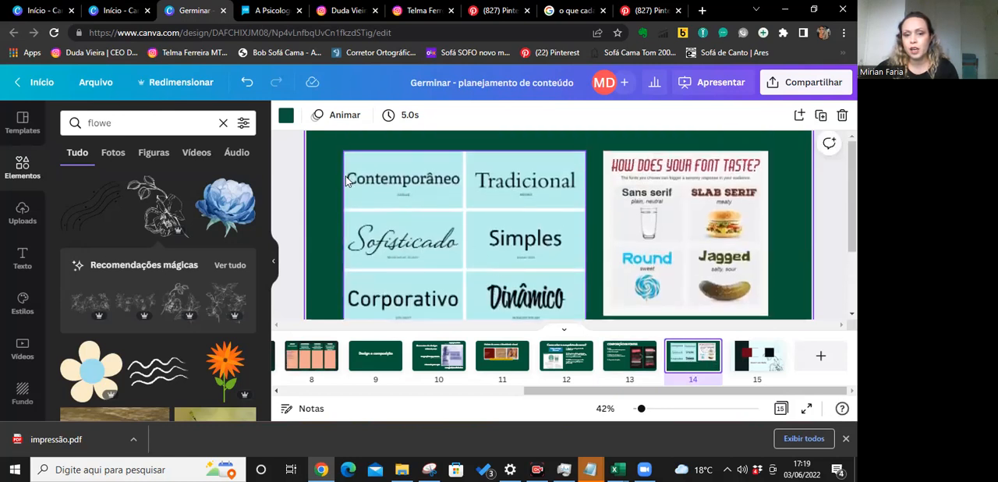